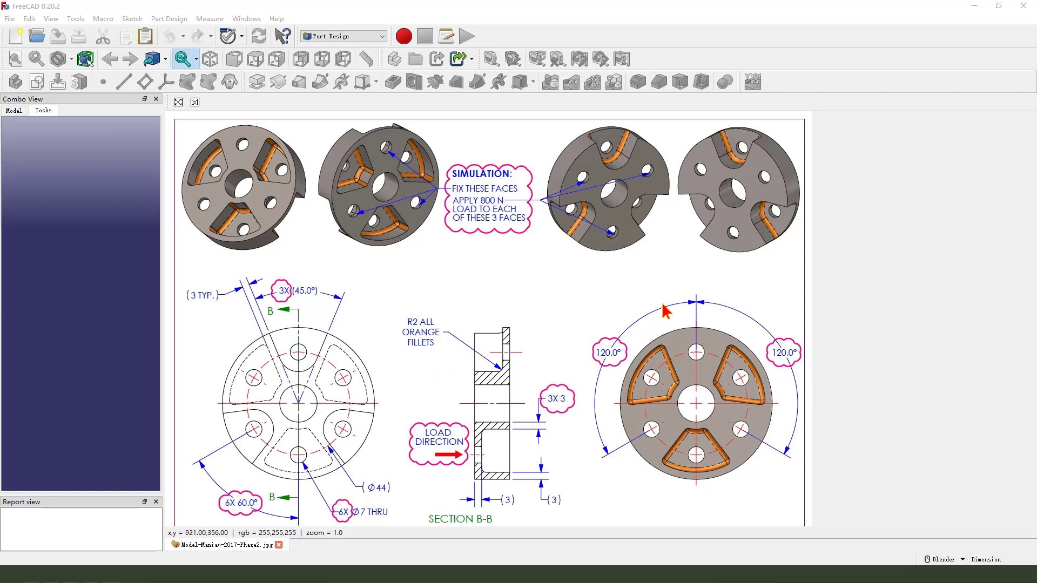
Step: Mark up the reference drawing, then clear the annotations
mouse_move(523, 273)
mouse_down()
mouse_move(271, 247)
mouse_move(558, 252)
mouse_move(790, 223)
mouse_move(741, 129)
mouse_move(569, 155)
mouse_move(594, 221)
mouse_up()
mouse_move(457, 281)
mouse_down()
mouse_move(91, 130)
mouse_move(34, 48)
mouse_up()
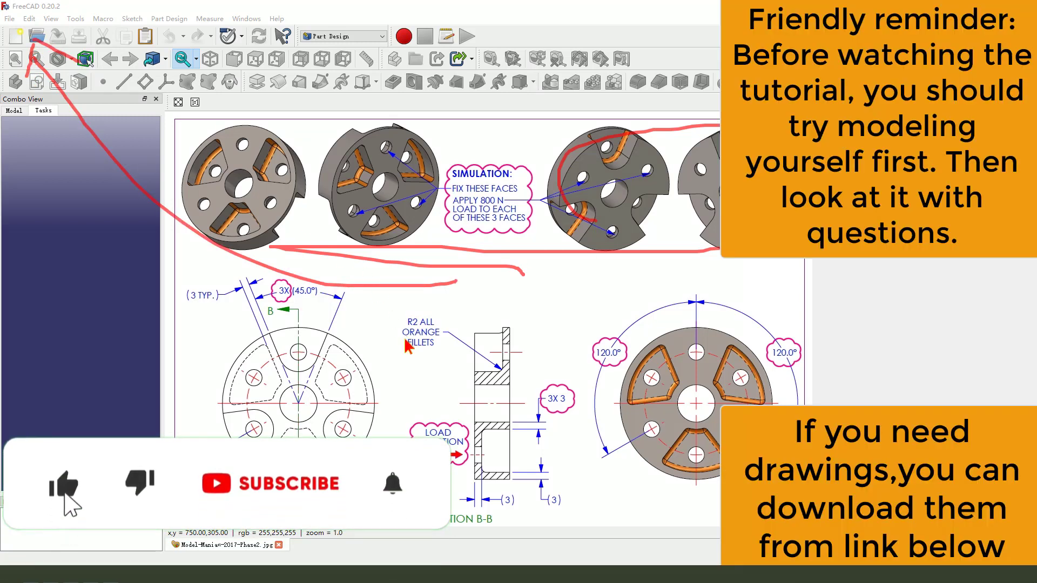
key(Escape)
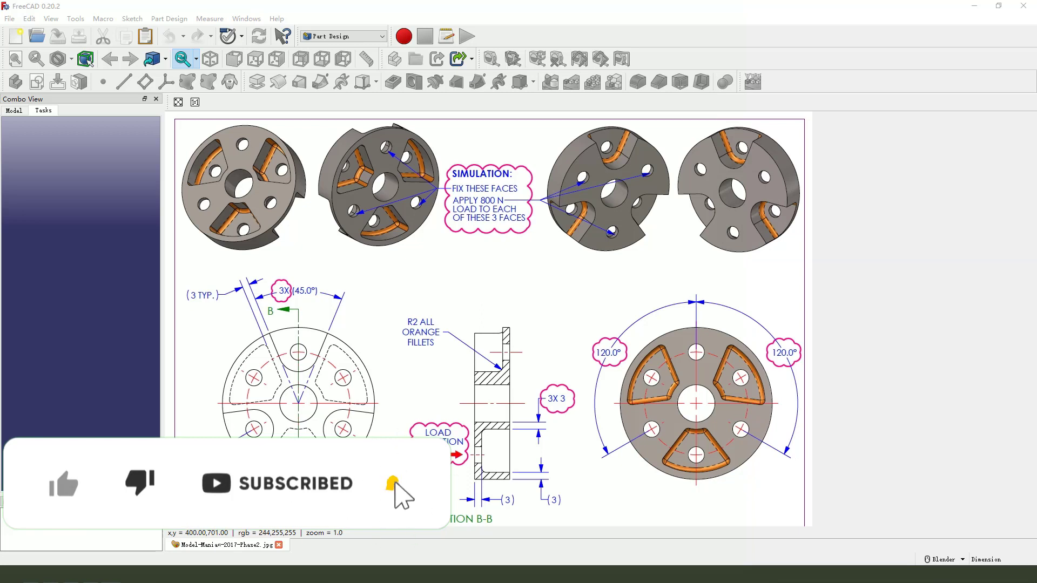
mouse_move(324, 333)
mouse_down()
mouse_move(493, 309)
mouse_move(732, 350)
mouse_move(544, 444)
mouse_move(395, 375)
mouse_move(461, 336)
mouse_move(556, 352)
mouse_up()
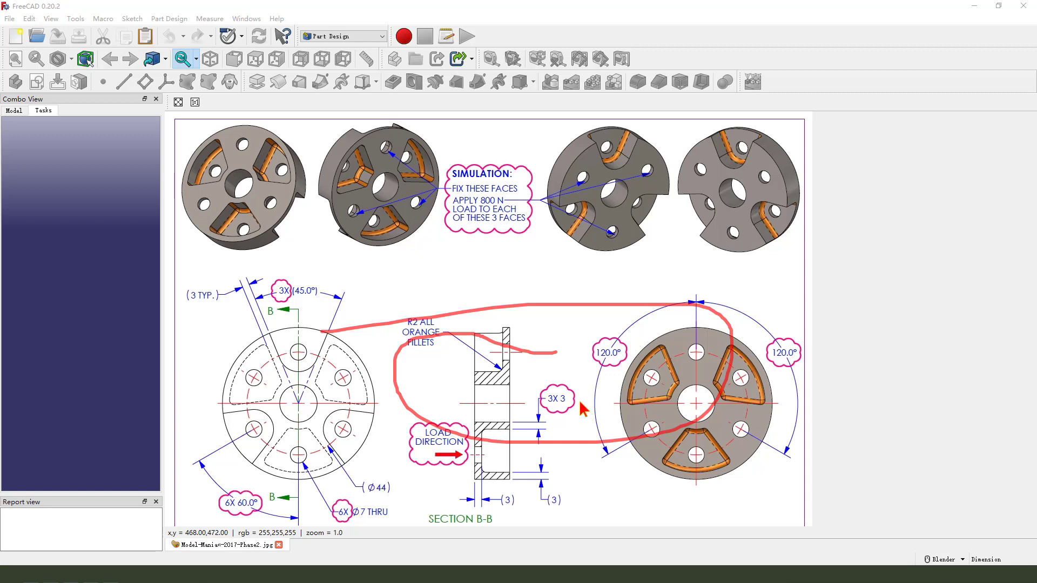
key(Escape)
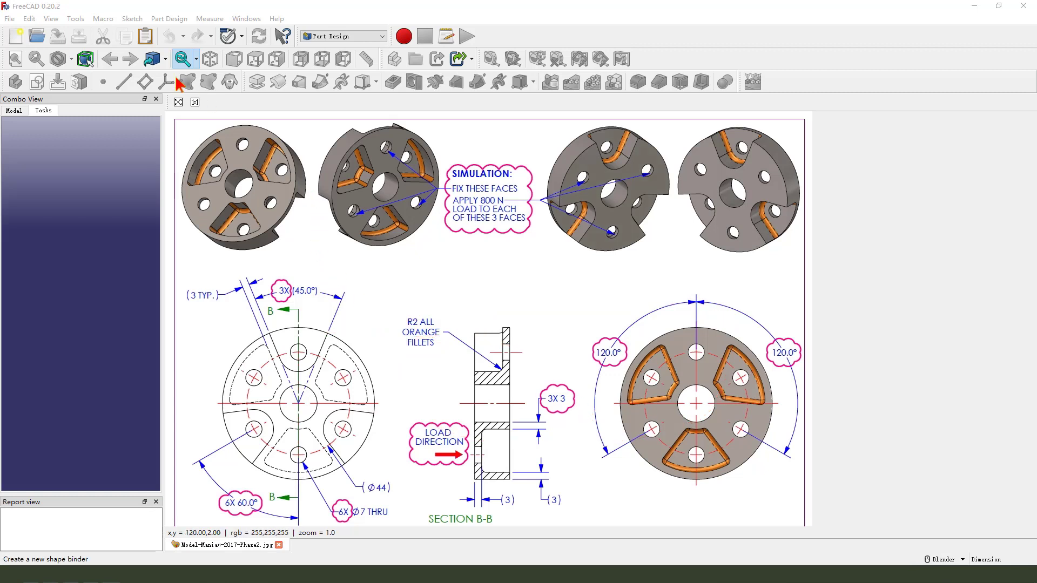
Step: Create a new document and tile the model and drawing windows side by side
click(18, 41)
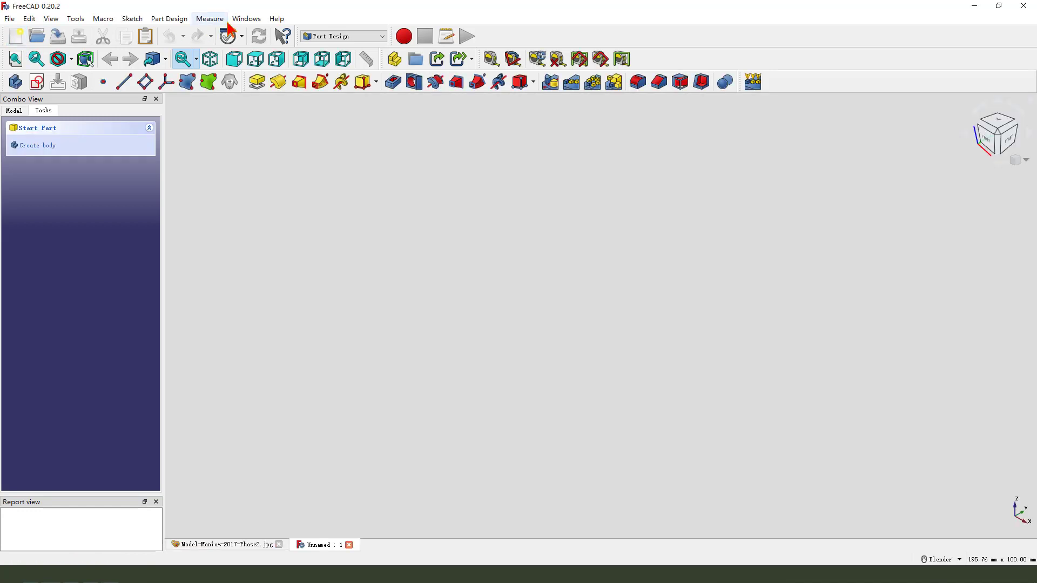
click(246, 18)
click(254, 62)
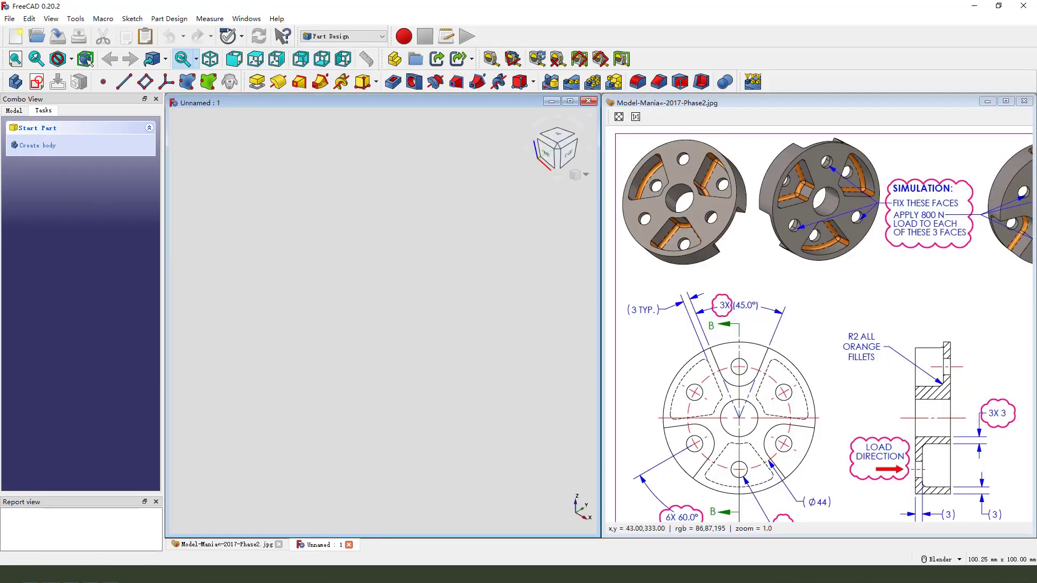
Step: Create a body and start a new sketch, orbiting to see the base planes
click(15, 81)
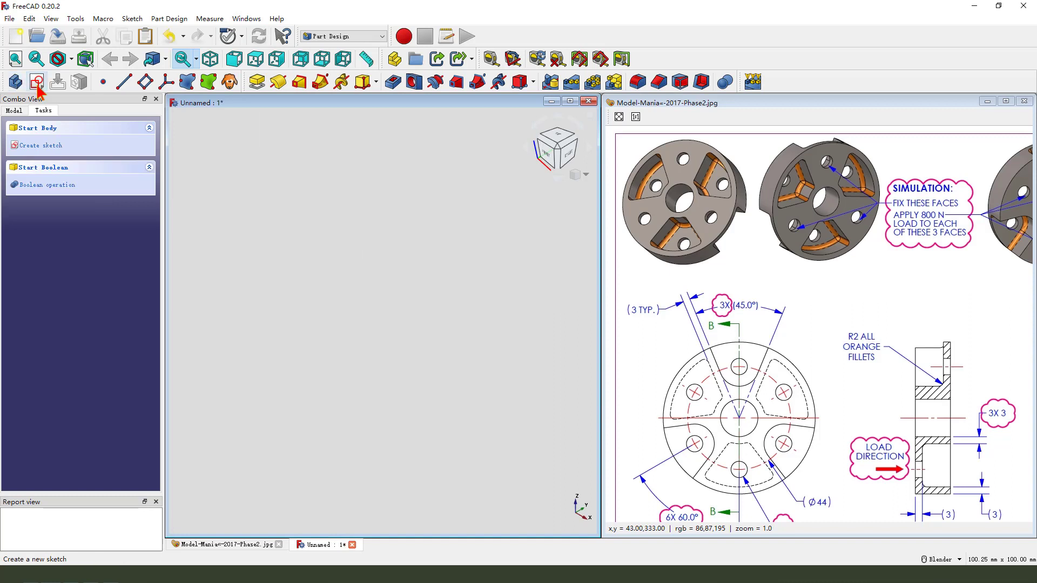
click(37, 82)
mouse_move(421, 308)
middle_down()
mouse_move(423, 344)
mouse_move(398, 333)
mouse_move(419, 335)
middle_up()
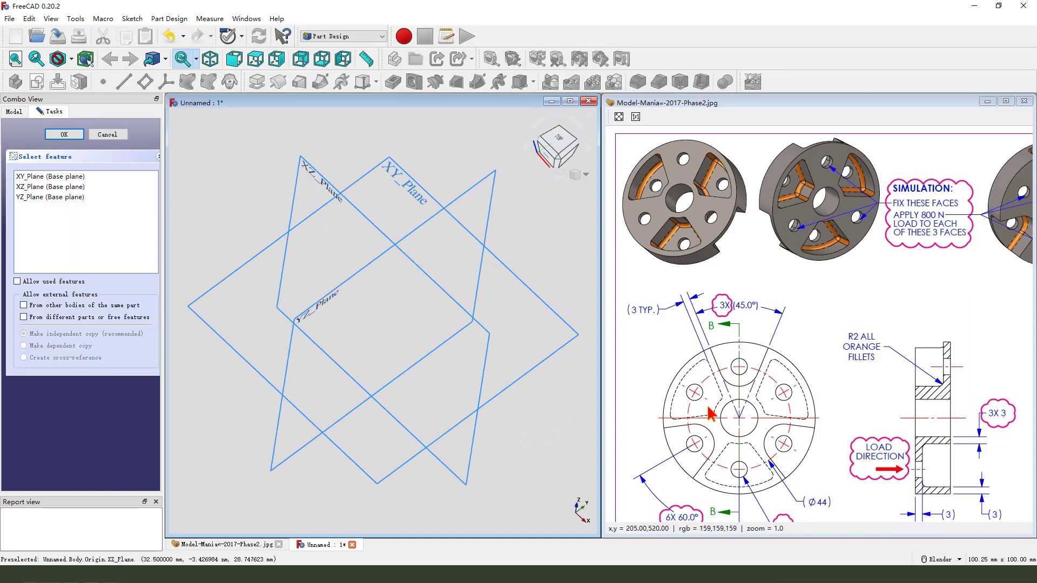
mouse_move(676, 370)
mouse_down()
mouse_move(750, 334)
mouse_move(837, 414)
mouse_move(765, 503)
mouse_move(674, 409)
mouse_move(719, 366)
mouse_up()
drag(830, 316, 802, 351)
mouse_move(798, 322)
mouse_down()
mouse_move(800, 335)
mouse_move(840, 348)
mouse_up()
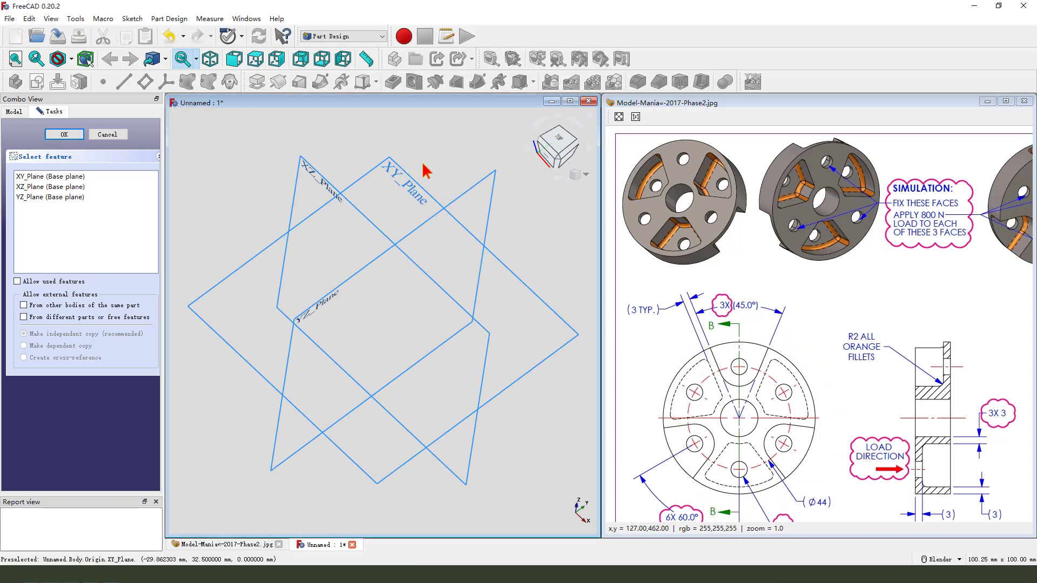
mouse_move(373, 153)
mouse_down()
mouse_move(424, 163)
mouse_move(395, 188)
mouse_move(386, 172)
mouse_move(403, 195)
mouse_up()
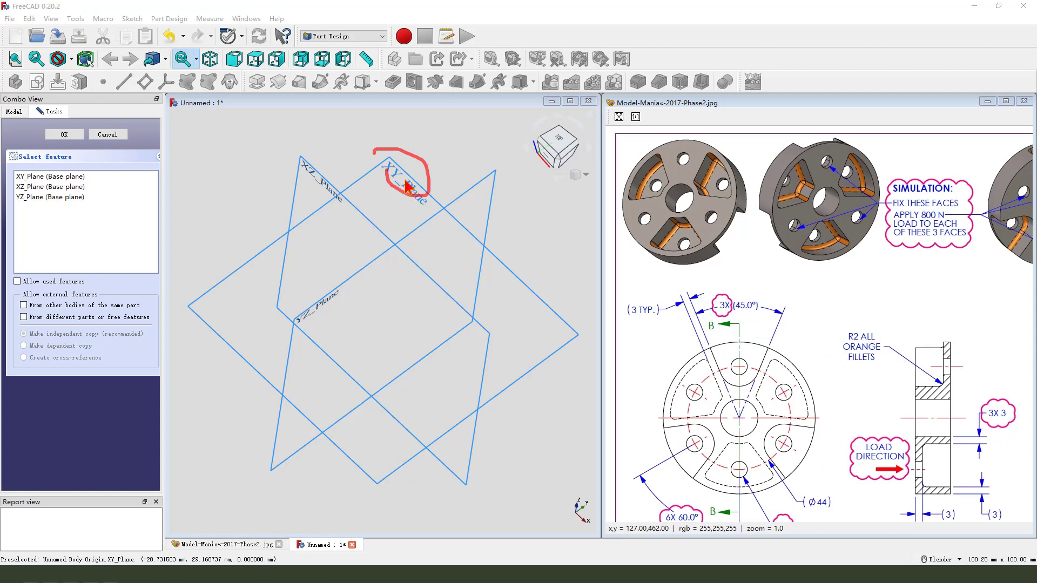
key(Escape)
Step: Place the sketch on XY_Plane and draw a Ø65 circle centred on the origin
click(404, 186)
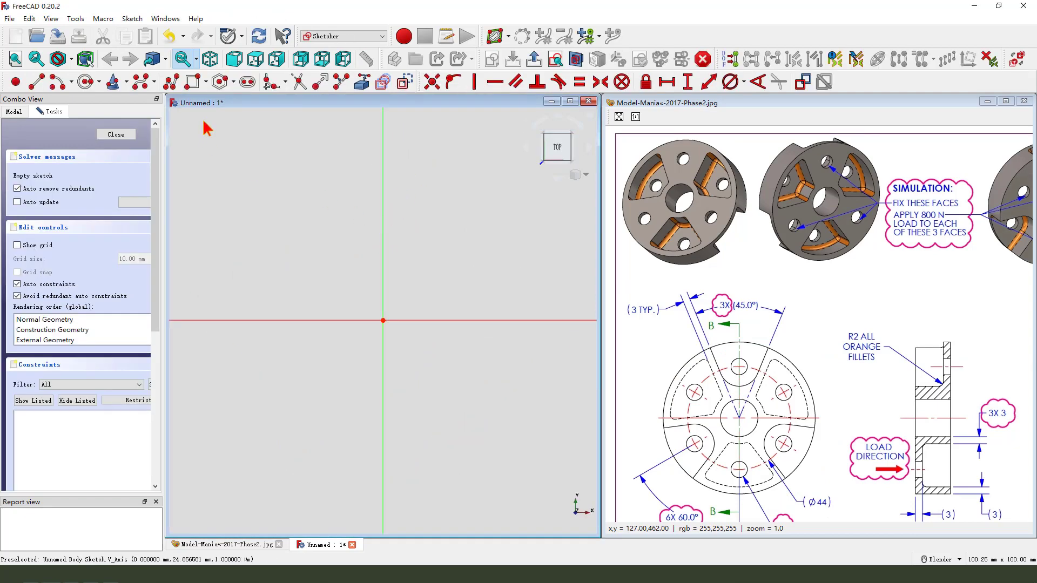
click(86, 82)
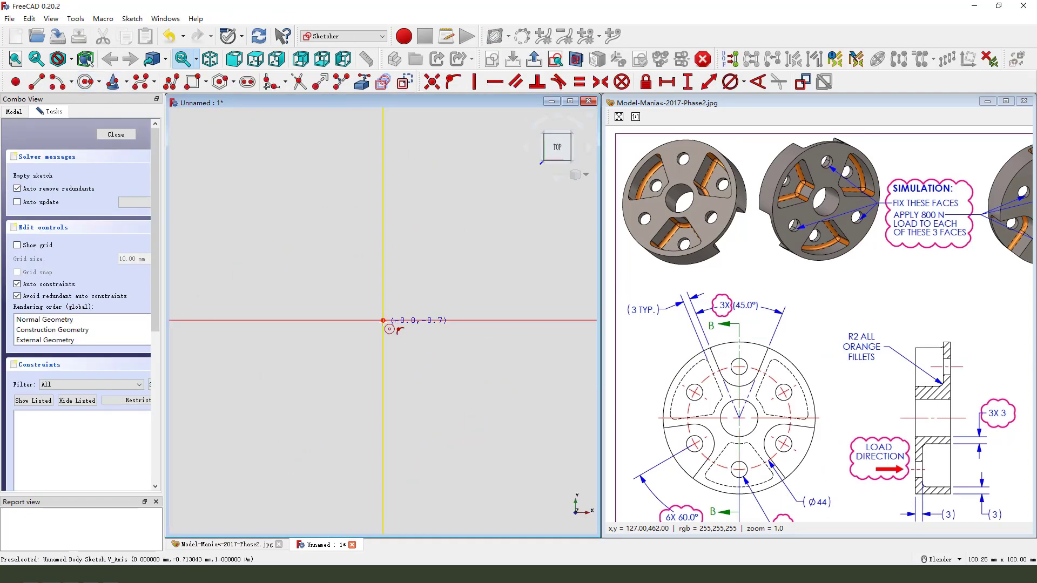
click(383, 321)
click(445, 380)
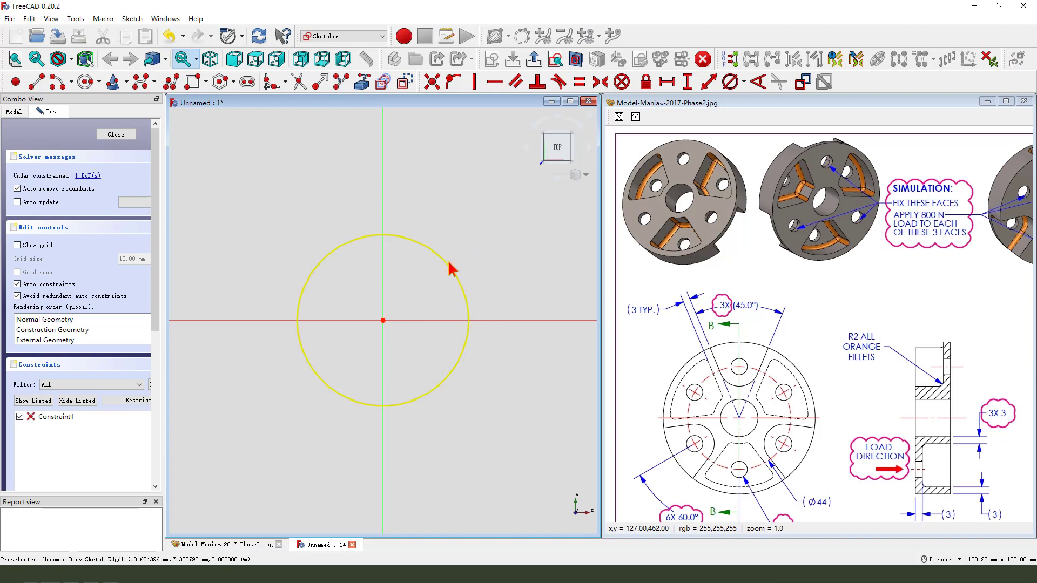
click(728, 83)
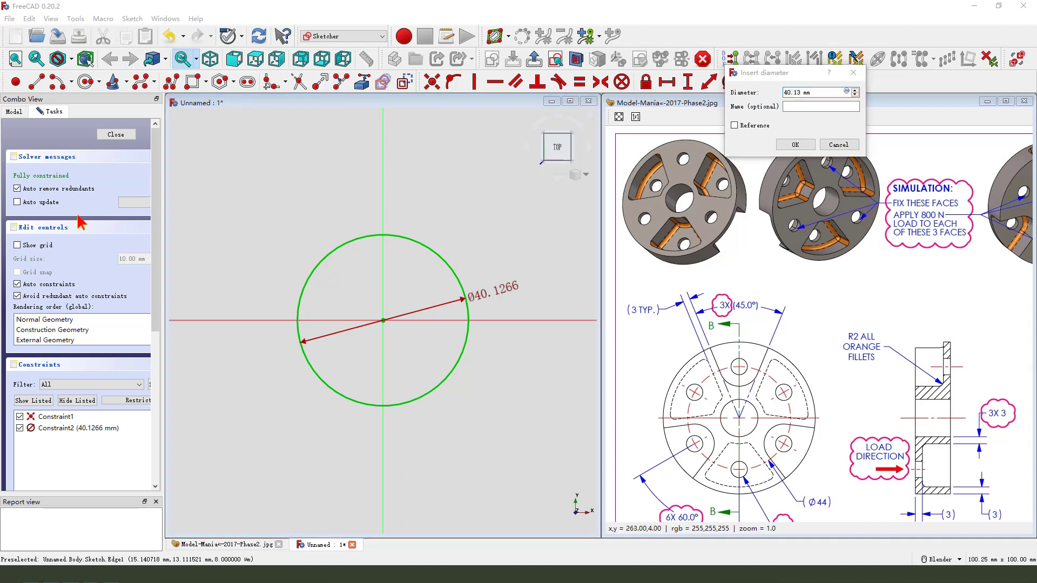
click(801, 93)
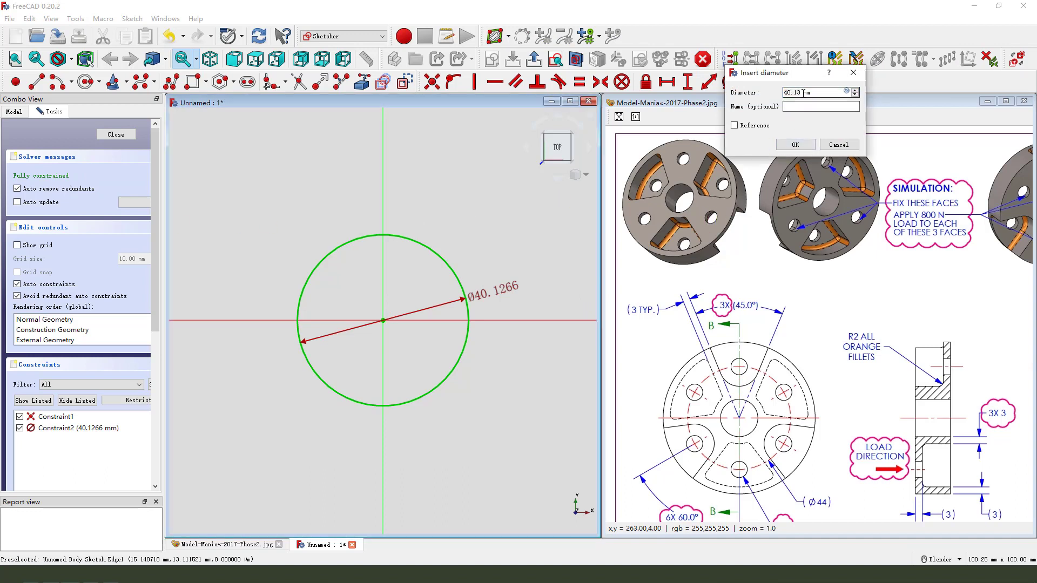
text(6)
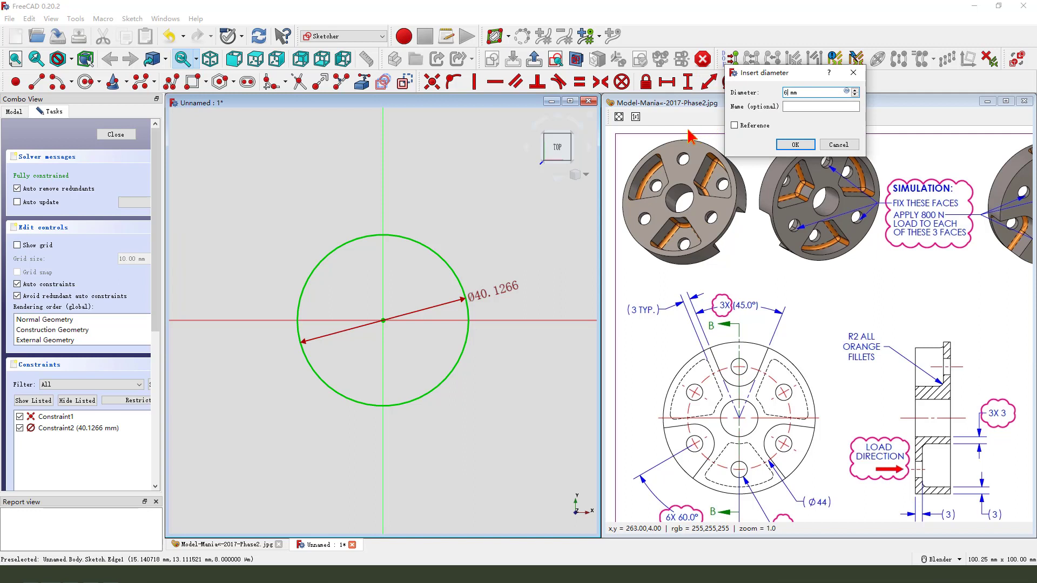
text(5)
key(Return)
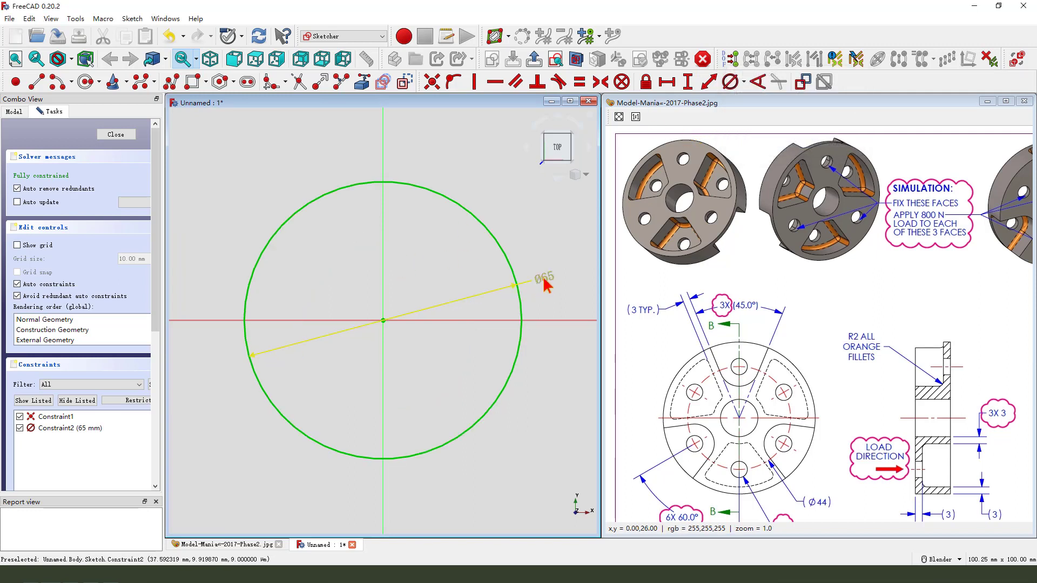
drag(542, 277, 536, 236)
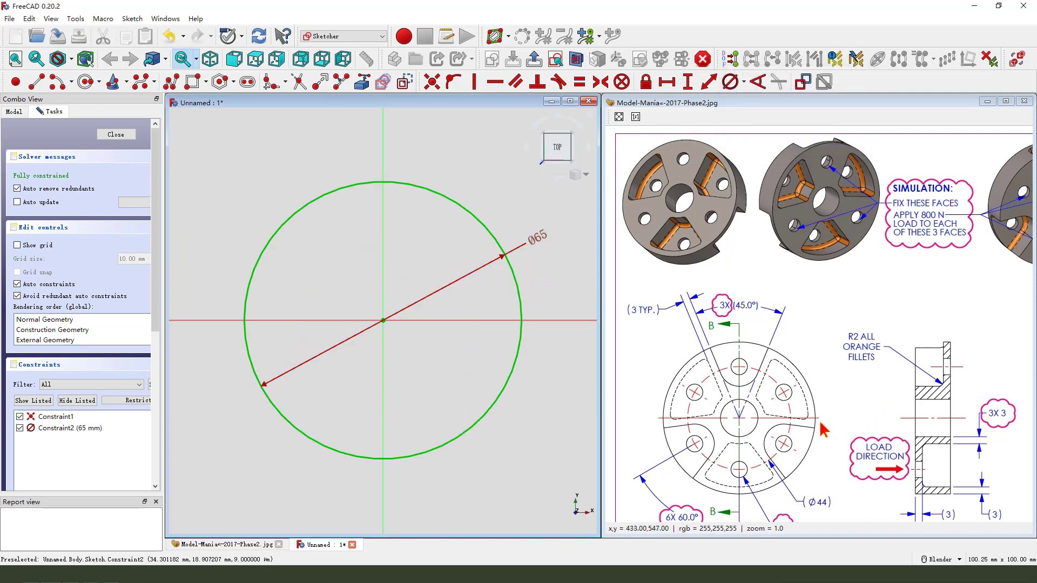
mouse_move(745, 400)
mouse_down()
mouse_move(748, 439)
mouse_move(717, 412)
mouse_move(763, 423)
mouse_up()
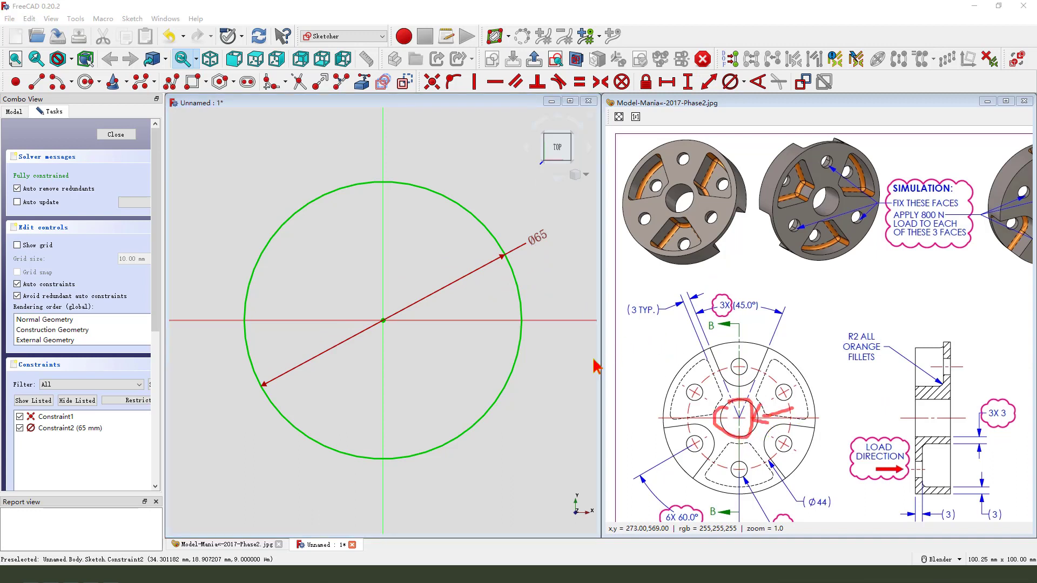
Step: Add a concentric Ø16 hole circle at the origin and close the sketch
click(86, 82)
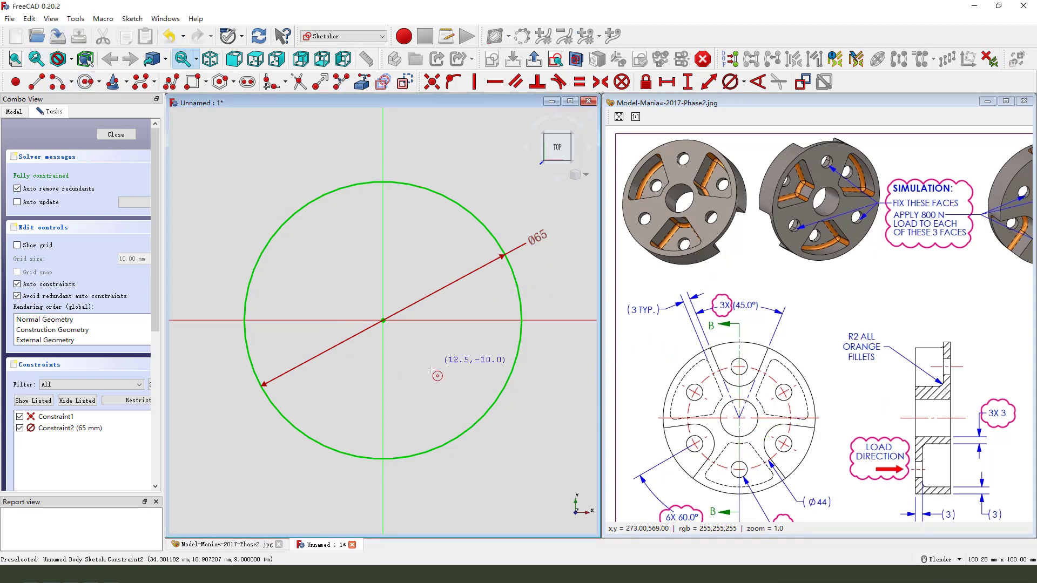
click(382, 320)
click(406, 299)
click(406, 299)
key(k)
key(o)
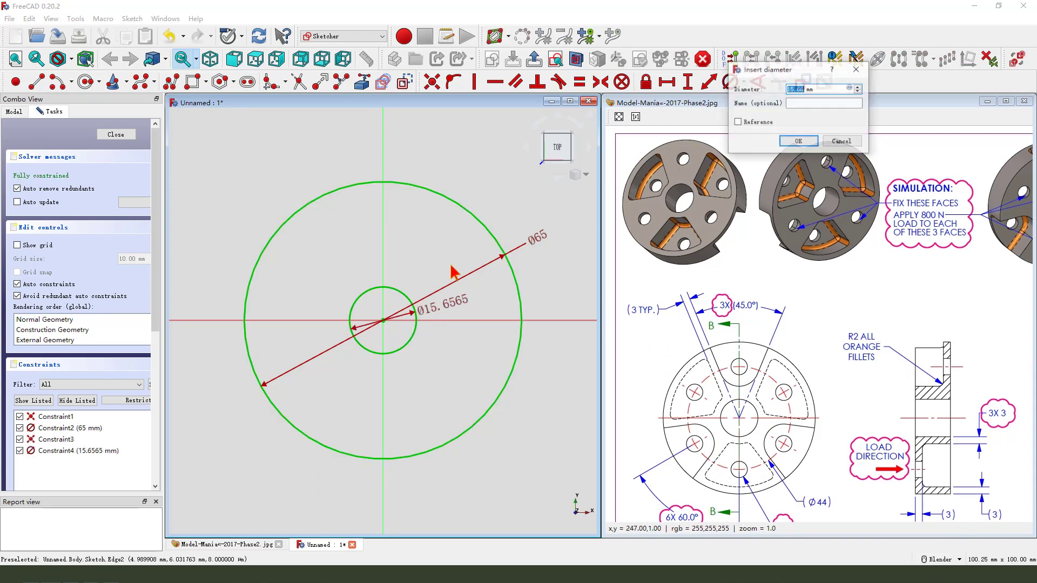
key(Return)
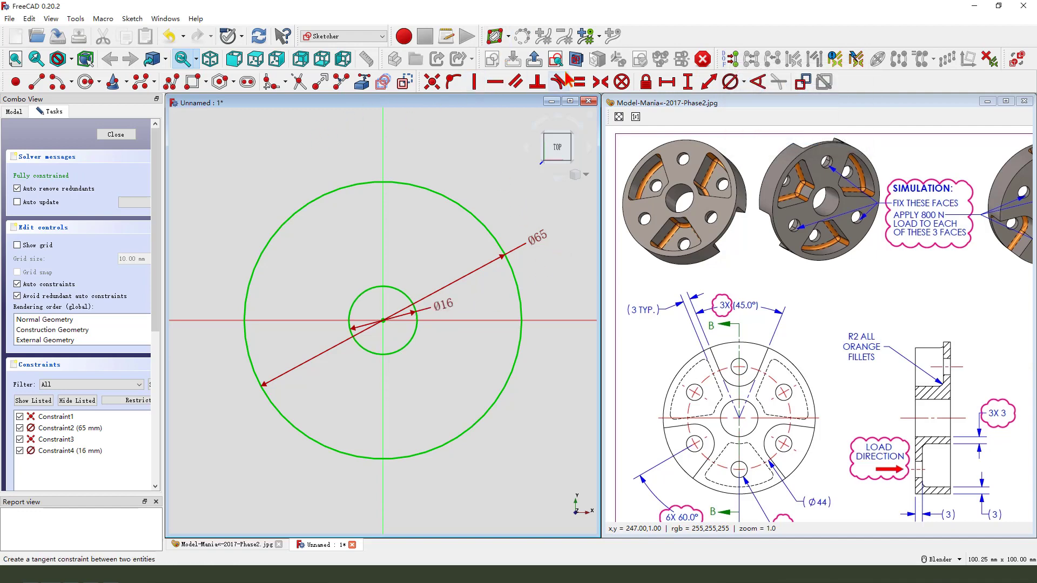
click(535, 60)
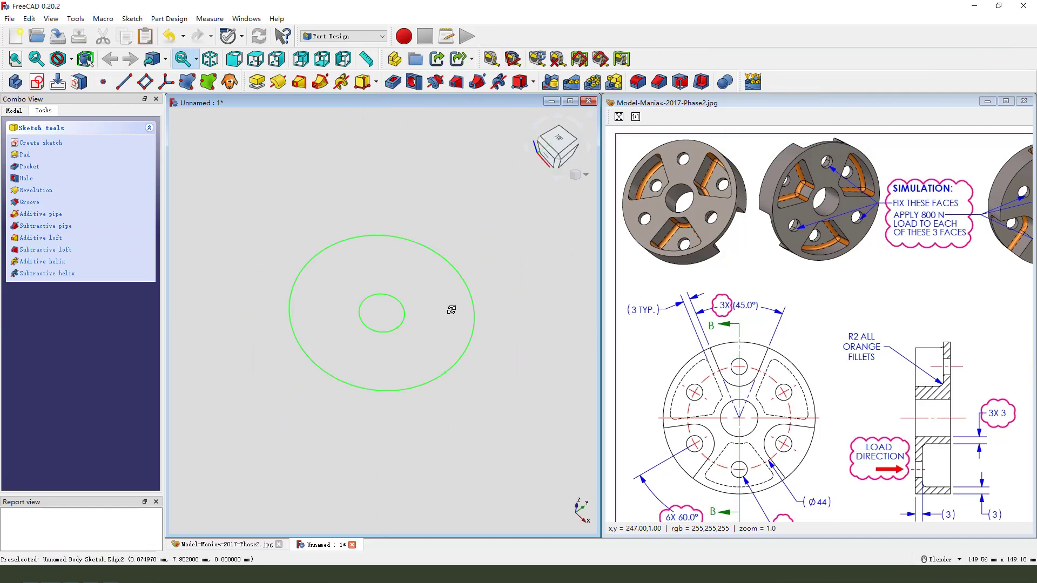
Step: Pad the circle sketch 15 mm into a solid disc with a centre hole
click(257, 81)
mouse_move(440, 319)
middle_down()
mouse_move(431, 304)
mouse_move(439, 308)
middle_up()
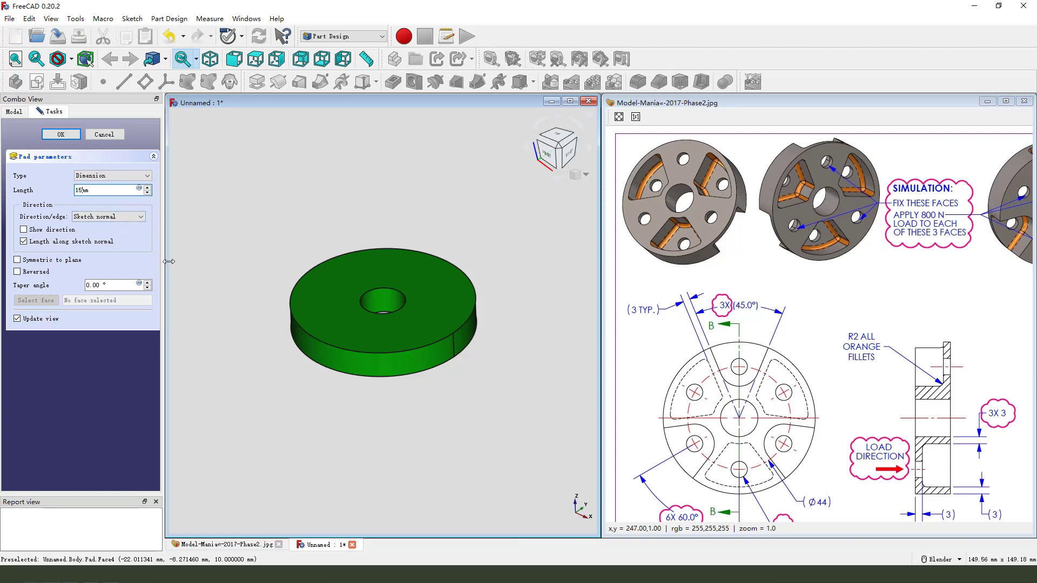
key(Return)
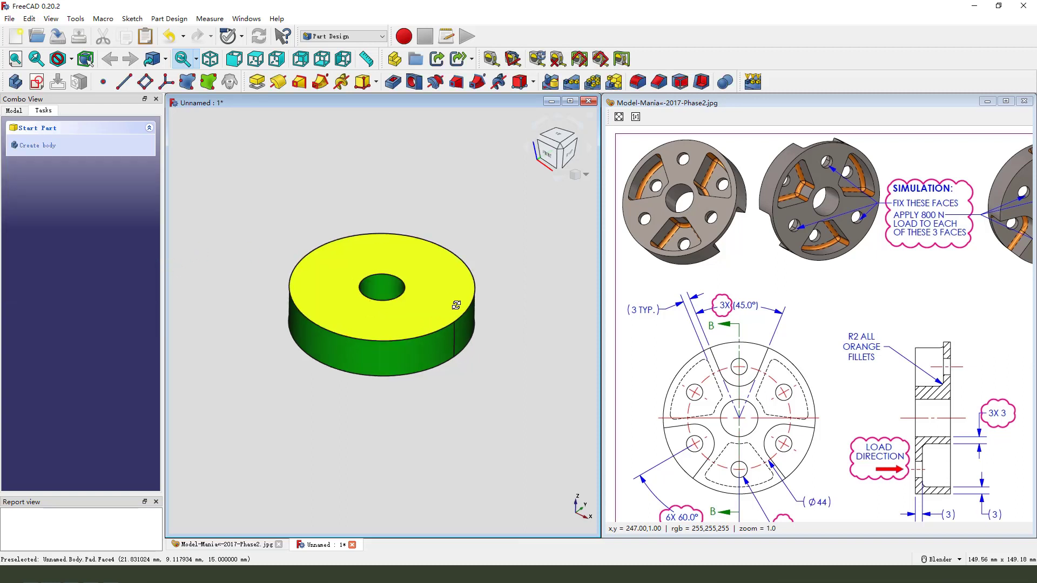
middle_drag(458, 316, 439, 299)
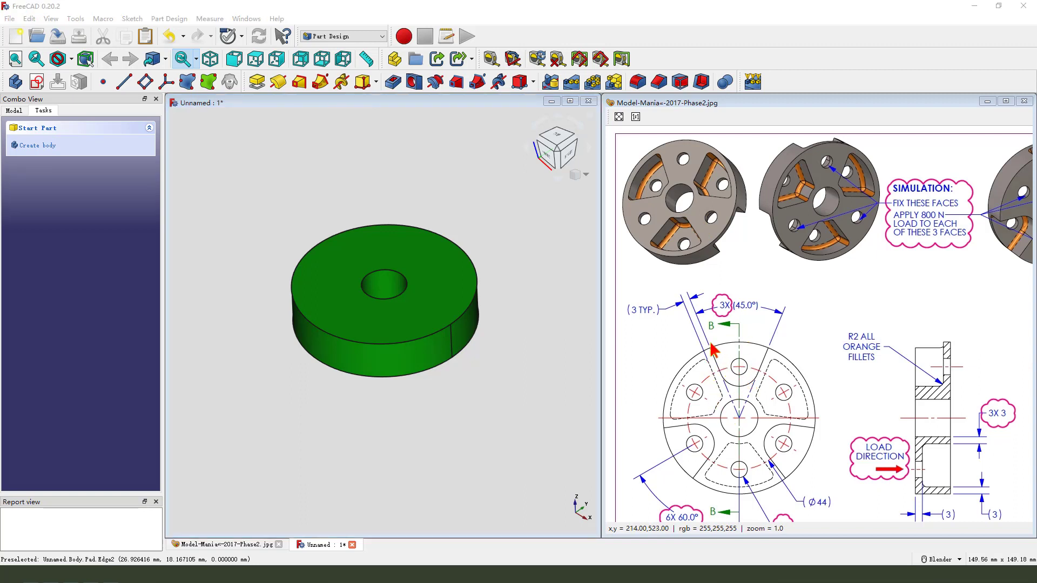
mouse_move(729, 387)
mouse_down()
mouse_move(751, 382)
mouse_move(773, 348)
mouse_move(760, 333)
mouse_move(709, 342)
mouse_move(795, 338)
mouse_move(759, 351)
mouse_move(787, 359)
mouse_up()
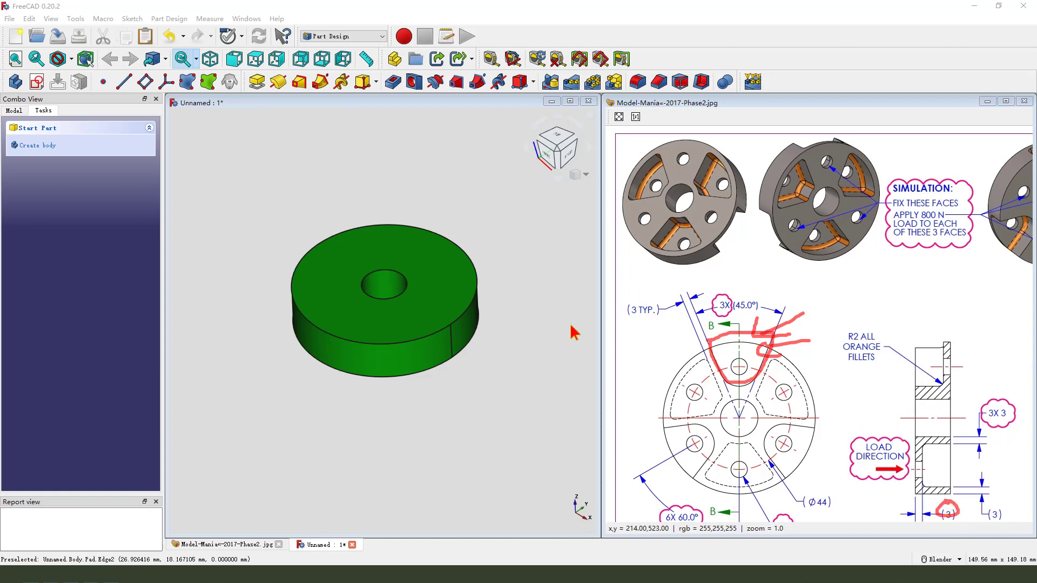
Step: Start a new sketch on XY_Plane over the disc
click(494, 286)
click(37, 83)
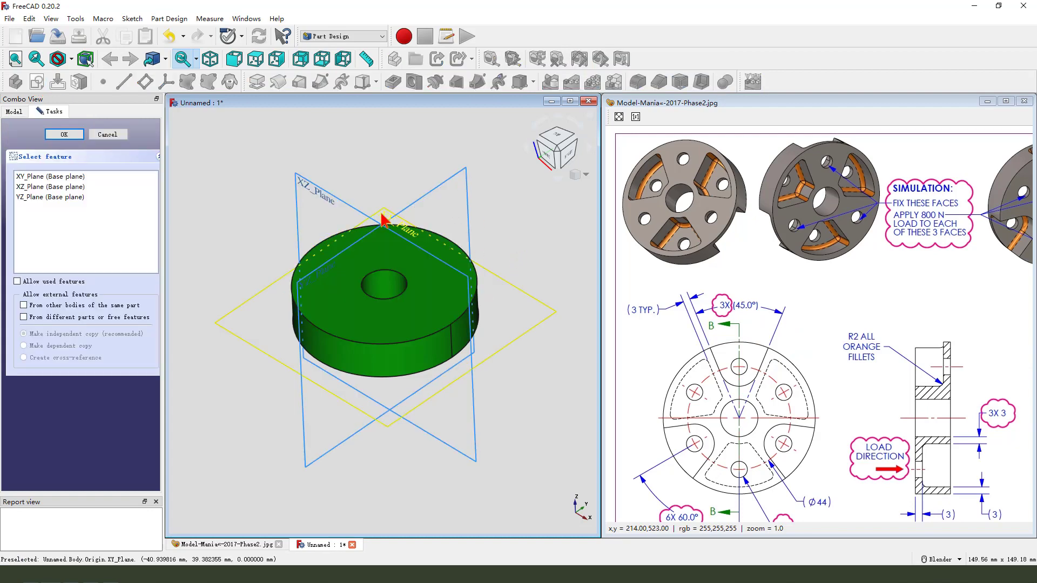
click(382, 218)
scroll(352, 204, up, 1)
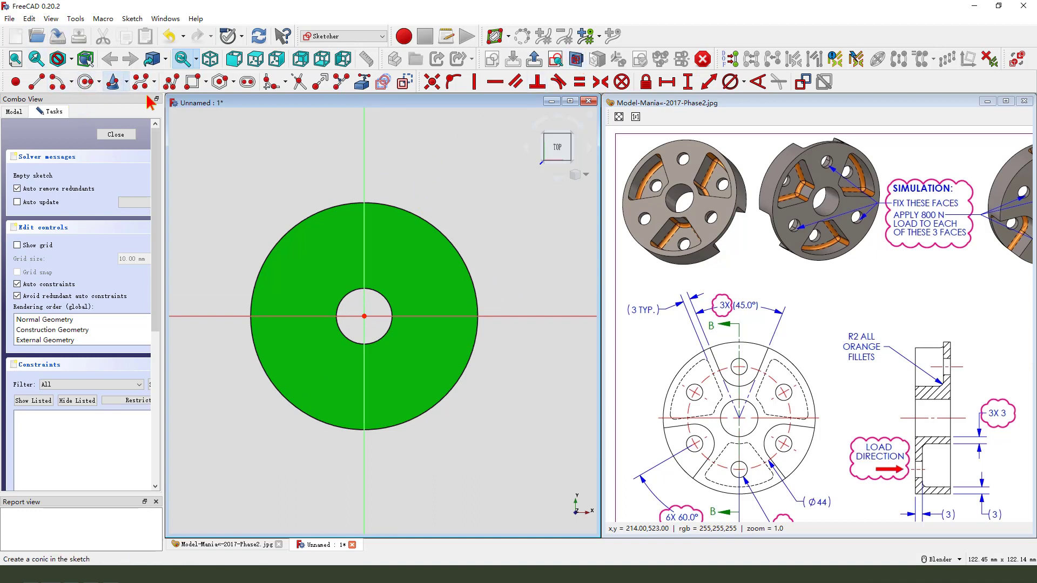
Step: Draw two slanted lines above the hole and a top line joining their outer ends
click(86, 82)
click(341, 267)
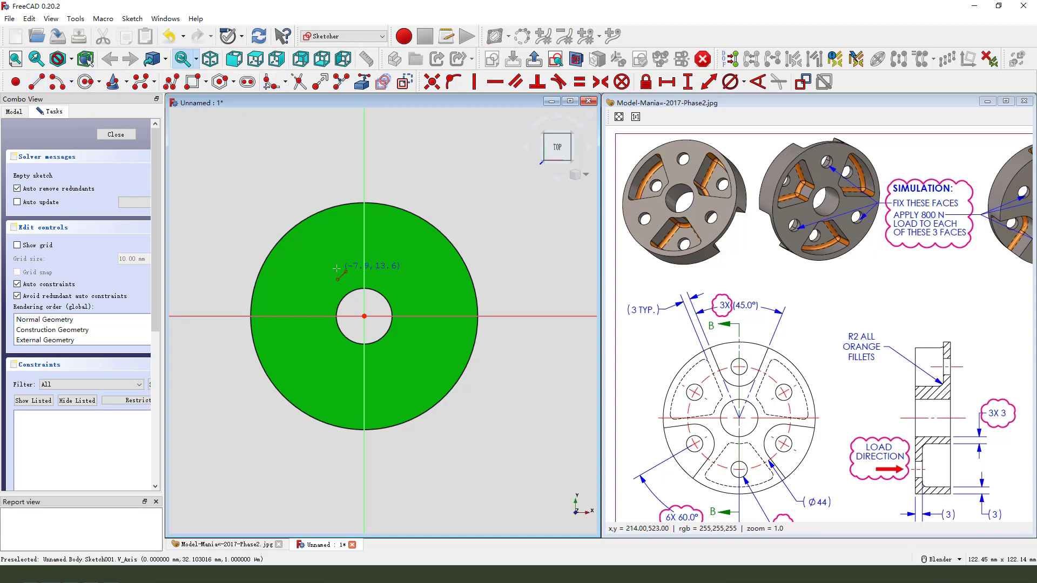
click(303, 185)
click(389, 266)
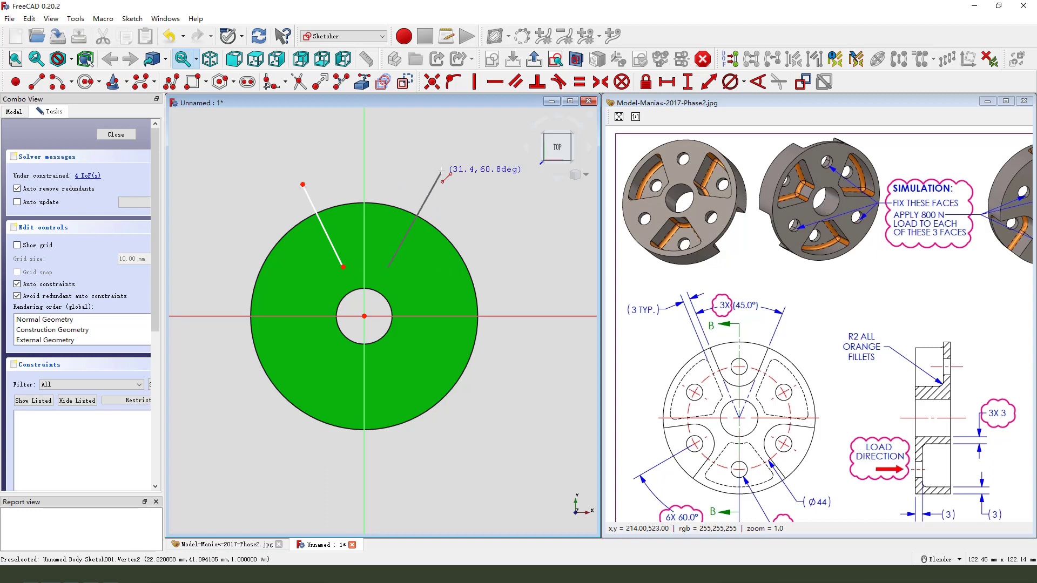
click(442, 172)
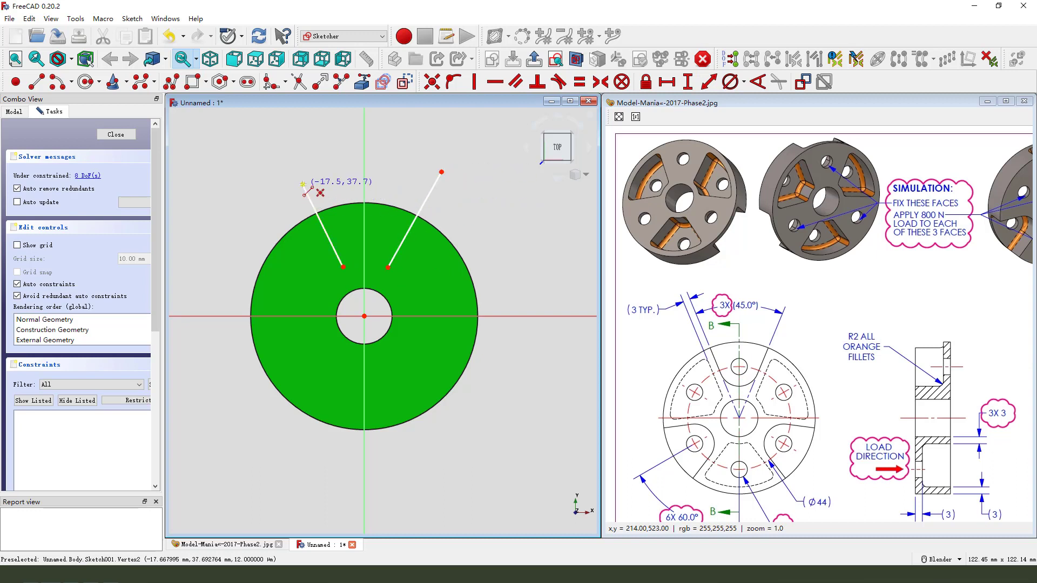
click(302, 185)
click(442, 171)
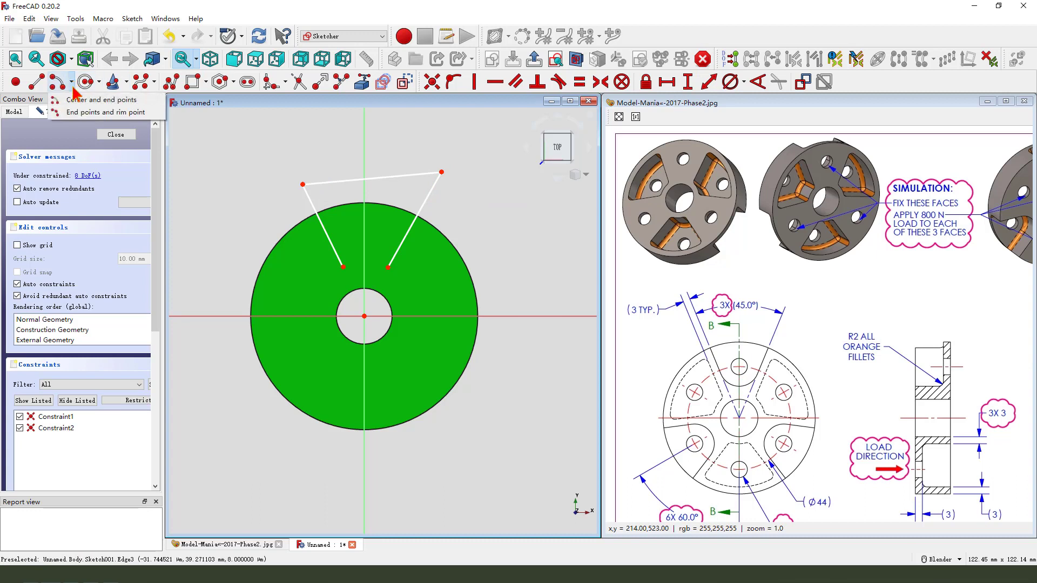
Step: Join the lines' lower ends with an arc centred on the vertical axis
click(57, 82)
click(388, 267)
click(344, 266)
click(365, 193)
click(364, 251)
click(452, 81)
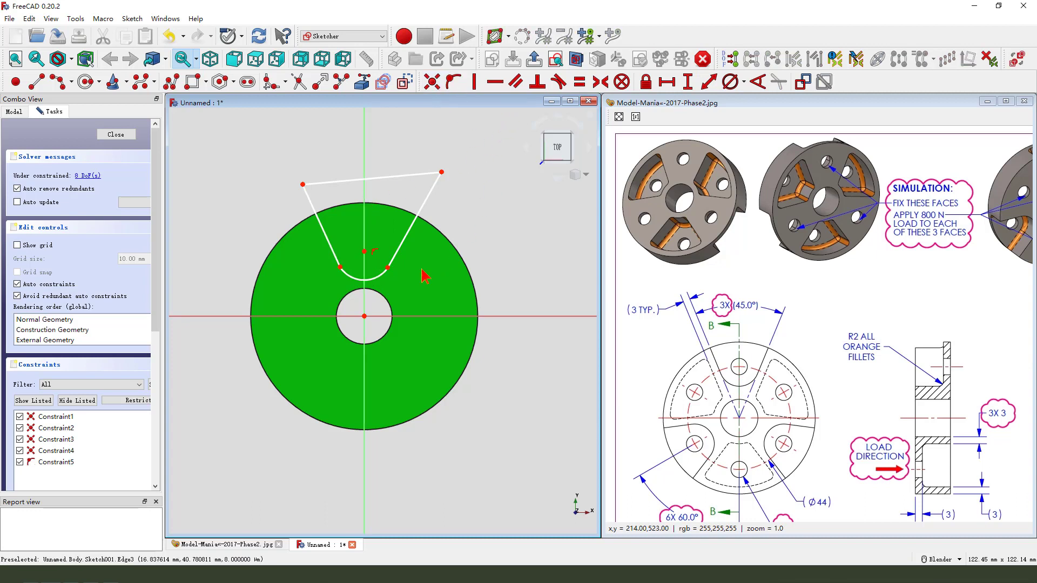
Step: Make both slanted lines tangent to the bottom arc
click(393, 263)
click(382, 273)
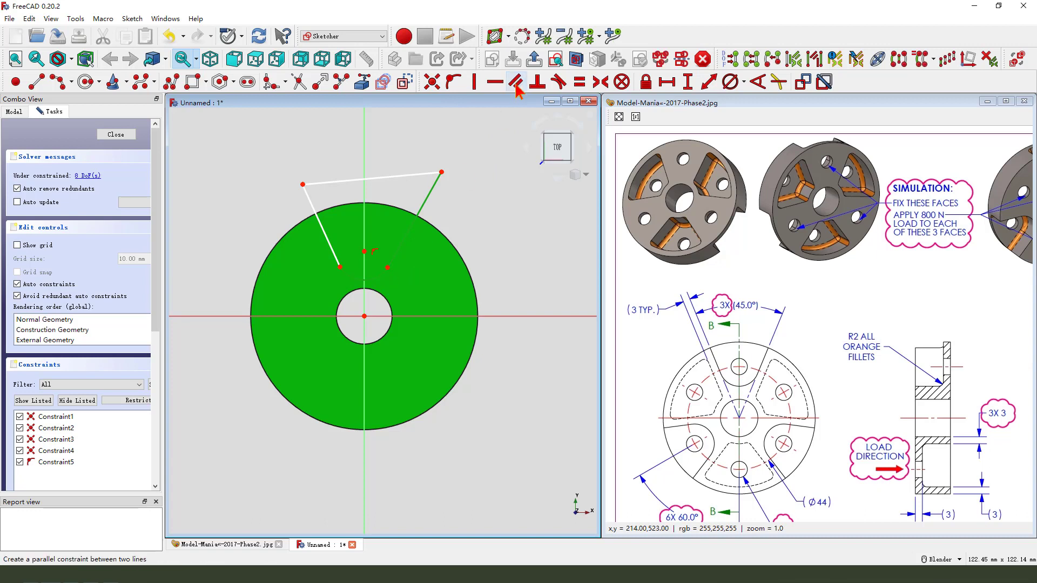
click(553, 86)
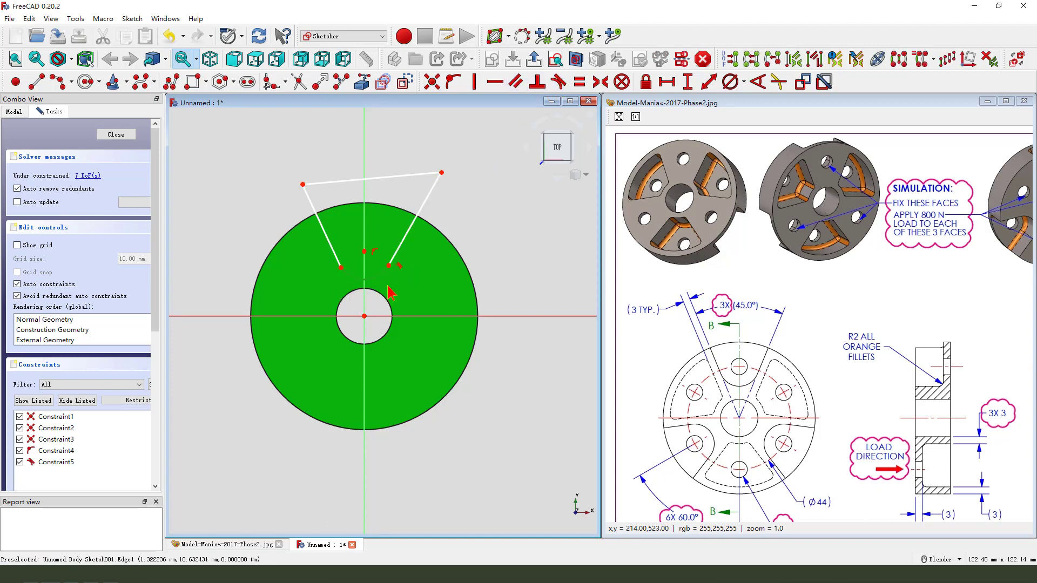
click(337, 257)
click(557, 83)
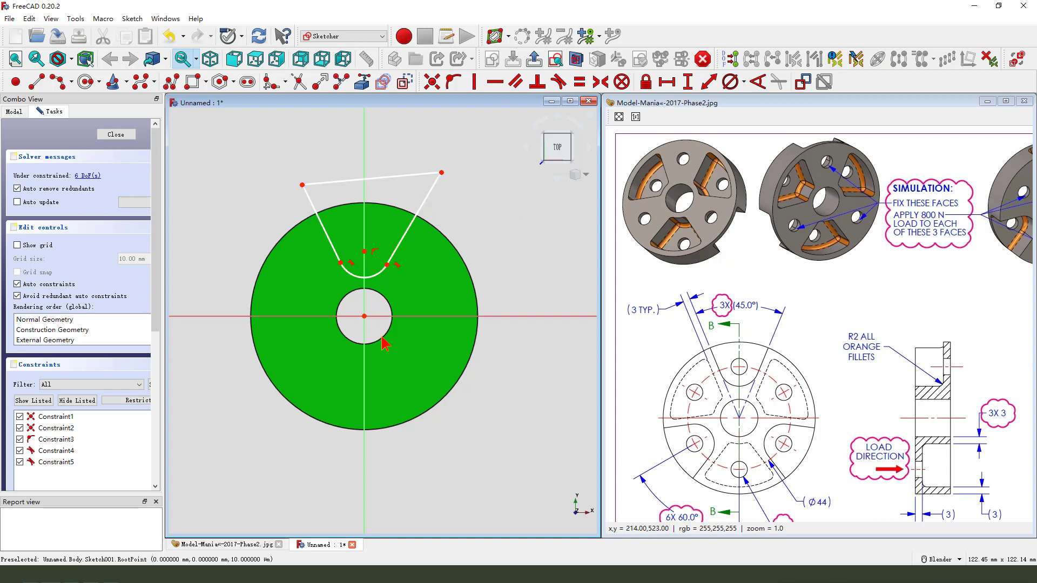
mouse_move(356, 325)
mouse_down()
mouse_move(401, 309)
mouse_move(432, 257)
mouse_move(415, 238)
mouse_up()
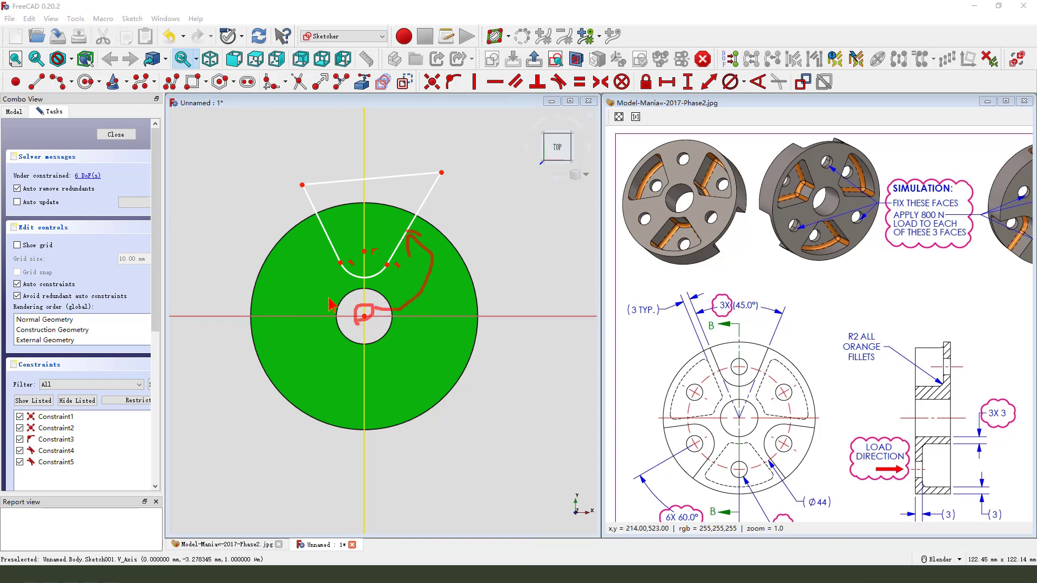
drag(314, 281, 320, 237)
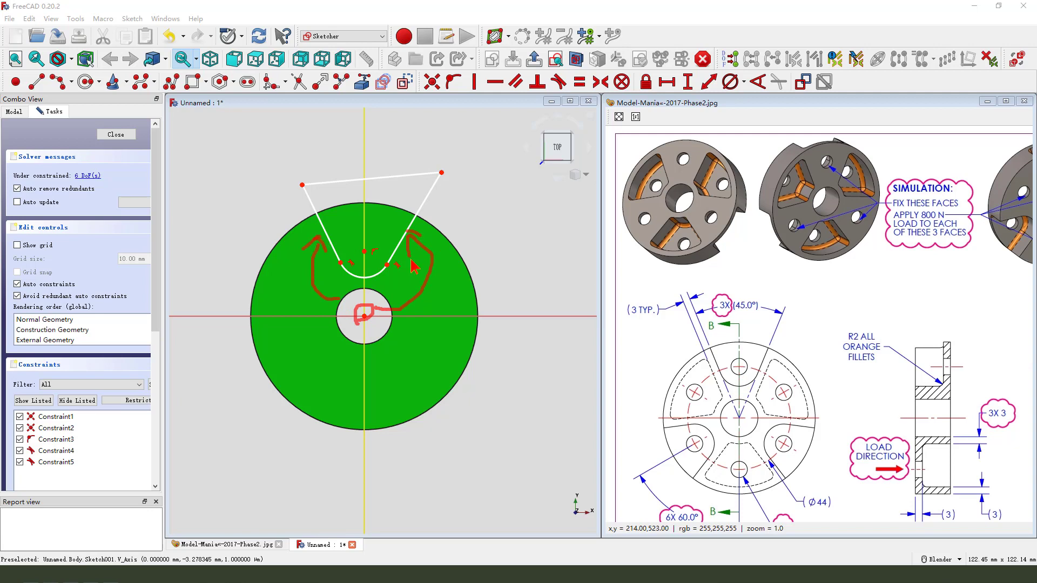
Step: Make both slanted lines pass through the sketch origin
click(369, 317)
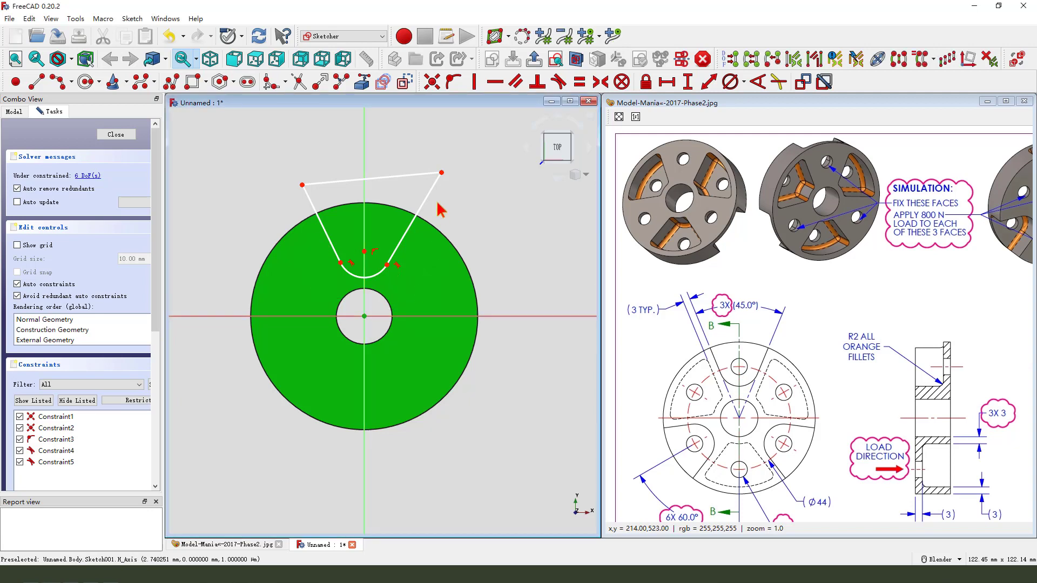
click(435, 183)
click(455, 87)
click(316, 204)
click(454, 84)
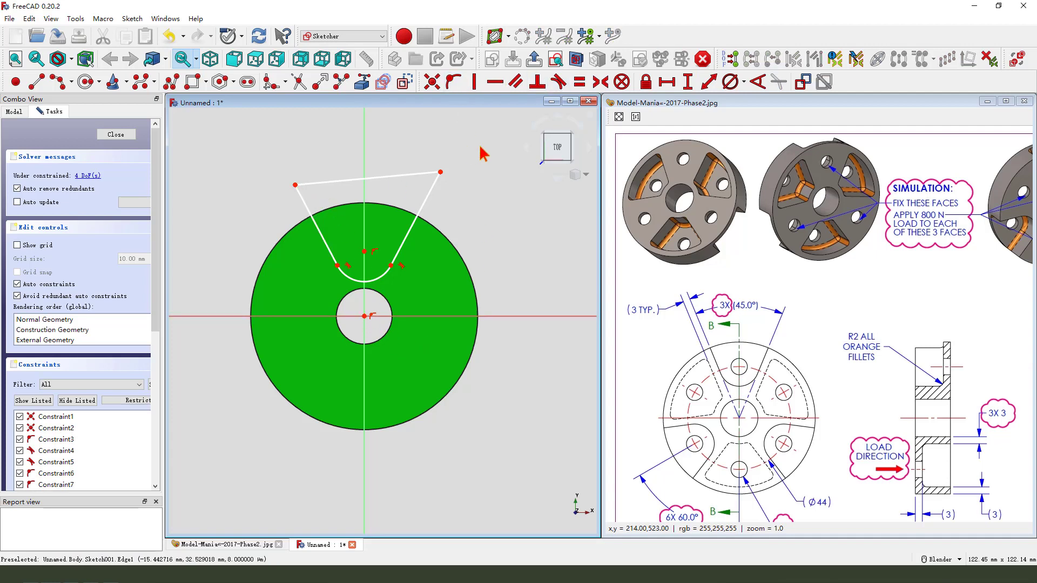
Step: Set a 45° angle between the two slanted lines
click(424, 203)
click(305, 204)
click(758, 82)
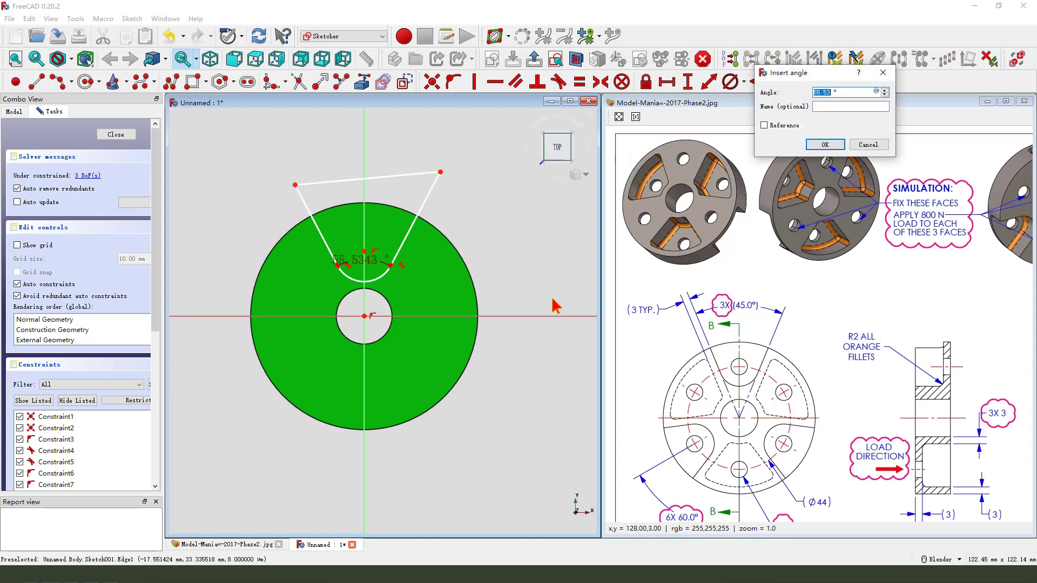
text(45)
key(Return)
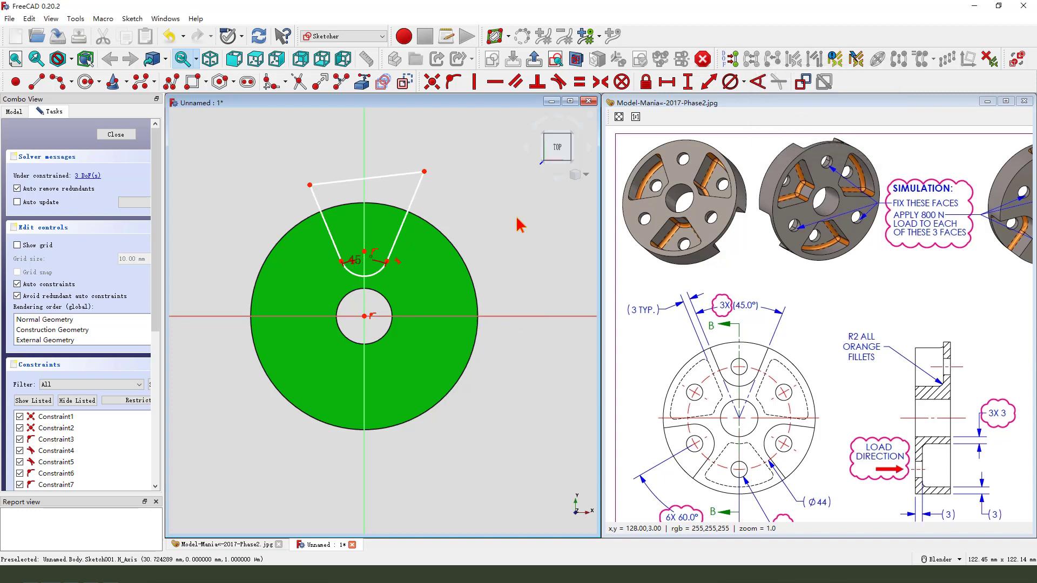
Step: Make the top line horizontal and 37.67 mm above the origin
click(413, 174)
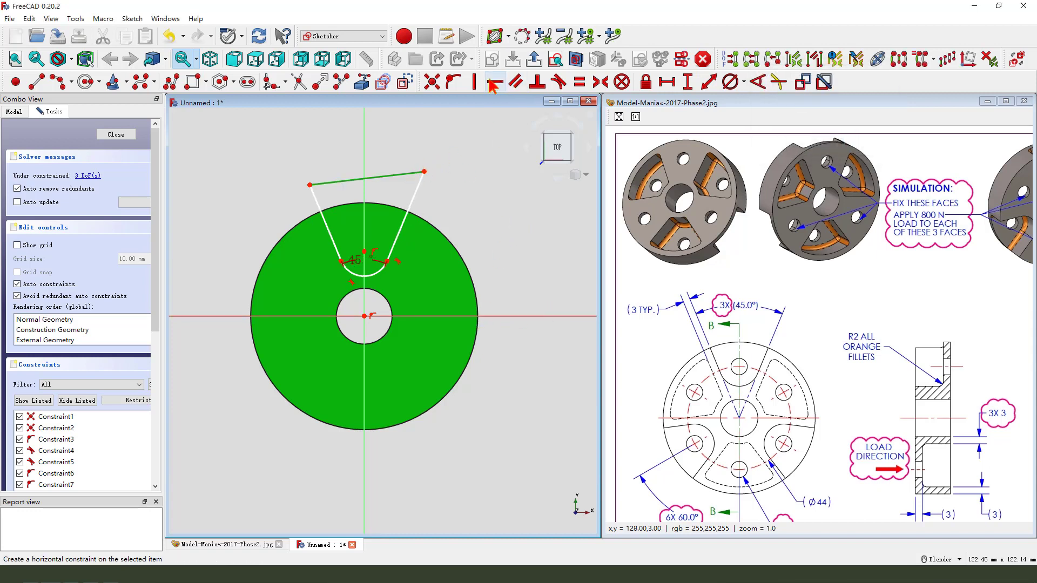
click(495, 82)
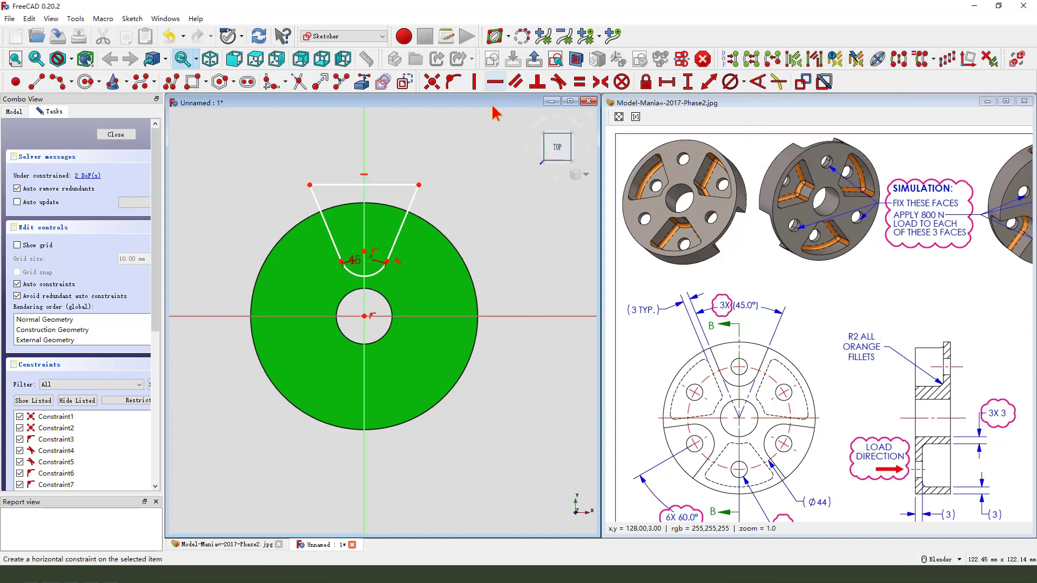
click(419, 184)
click(364, 316)
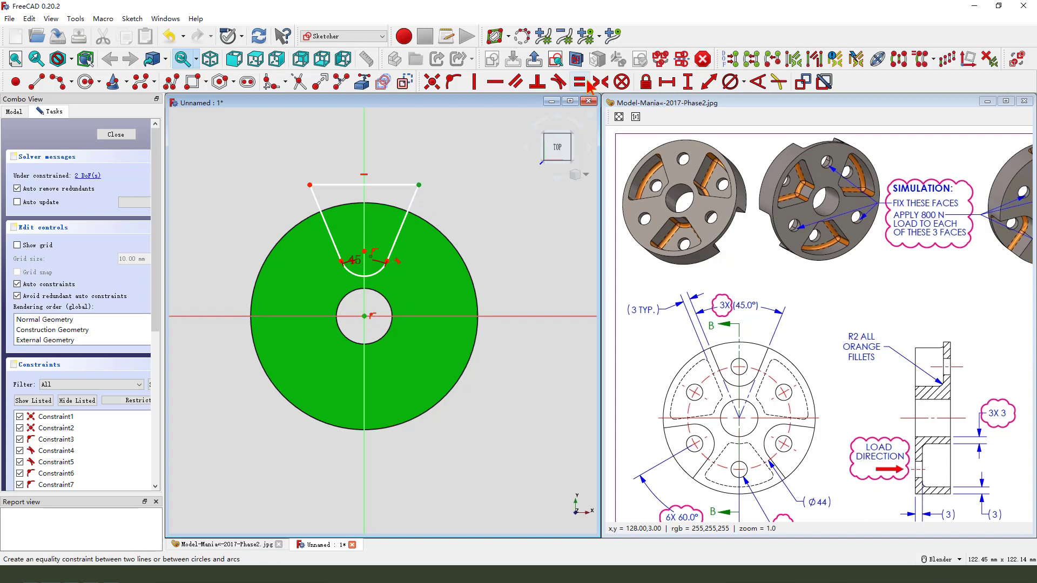
click(687, 82)
text(67)
click(754, 143)
drag(393, 257, 526, 261)
Step: Constrain the bottom arc to radius 6.5
scroll(385, 314, up, 2)
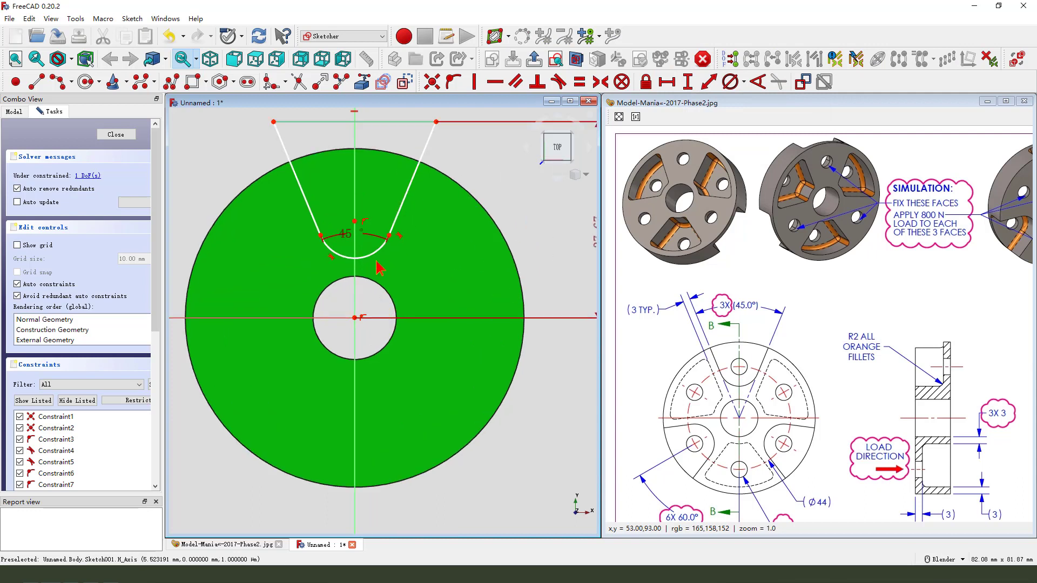
click(743, 81)
click(761, 111)
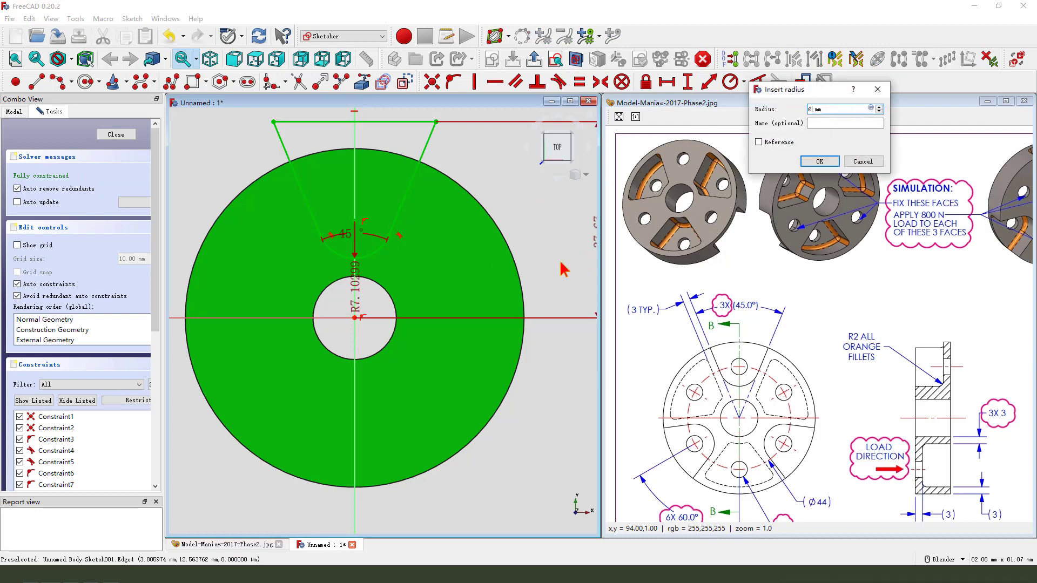
text(6.5)
key(Return)
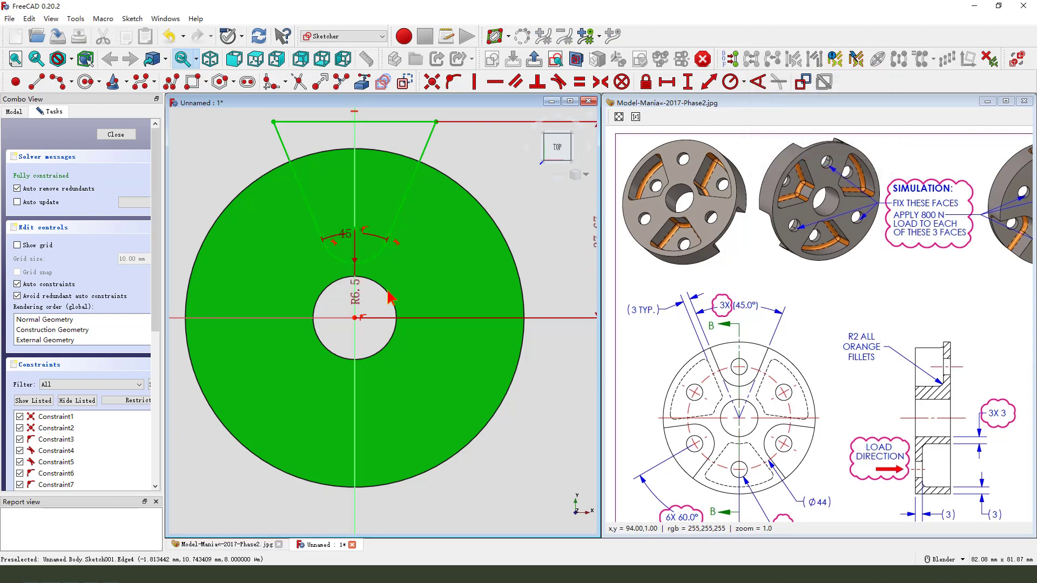
drag(360, 302, 374, 302)
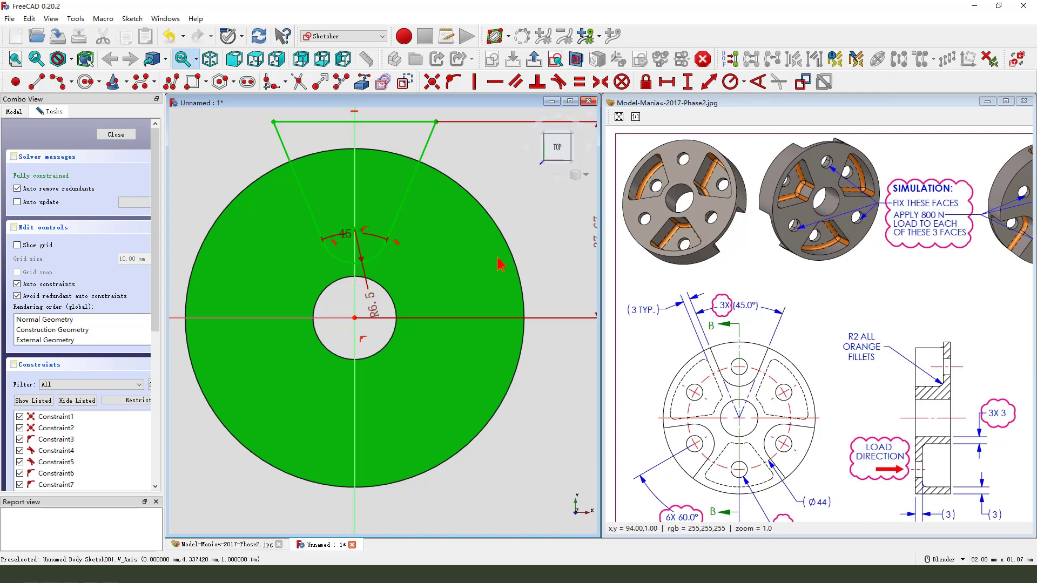
scroll(418, 308, down, 2)
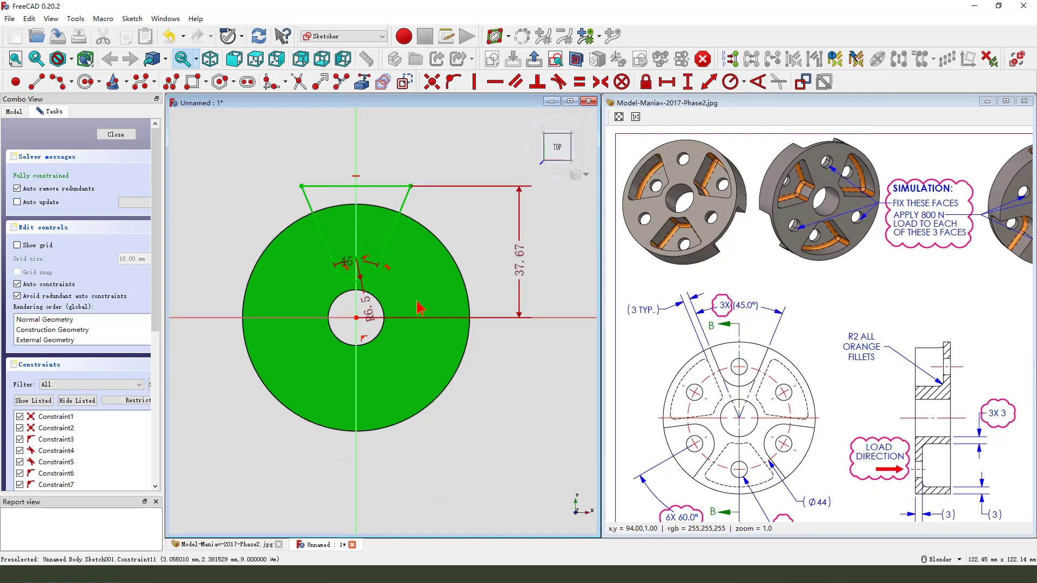
Step: Close the wedge sketch and cut it as a reversed pocket into the disc
click(534, 58)
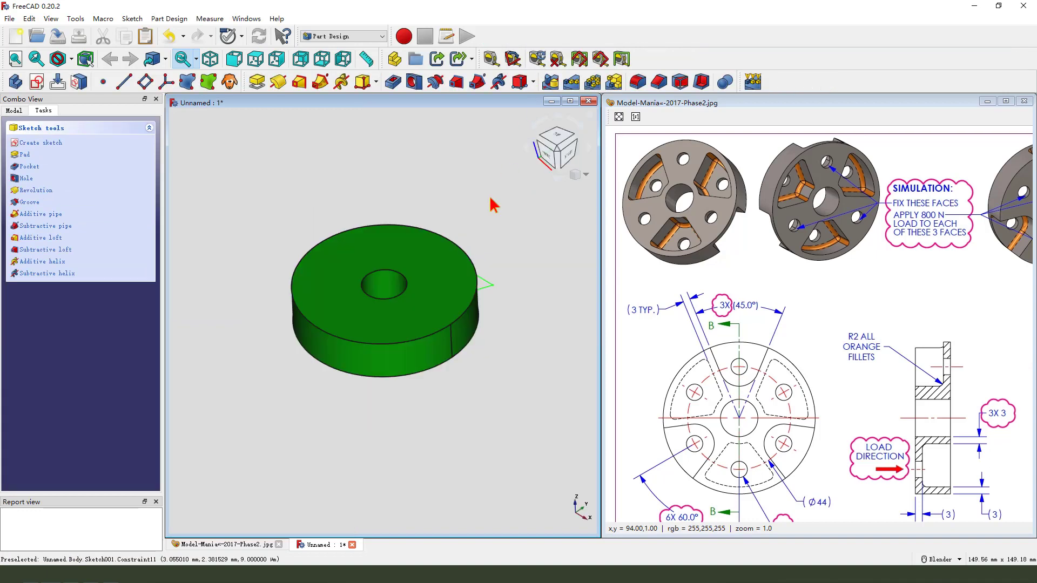
click(393, 82)
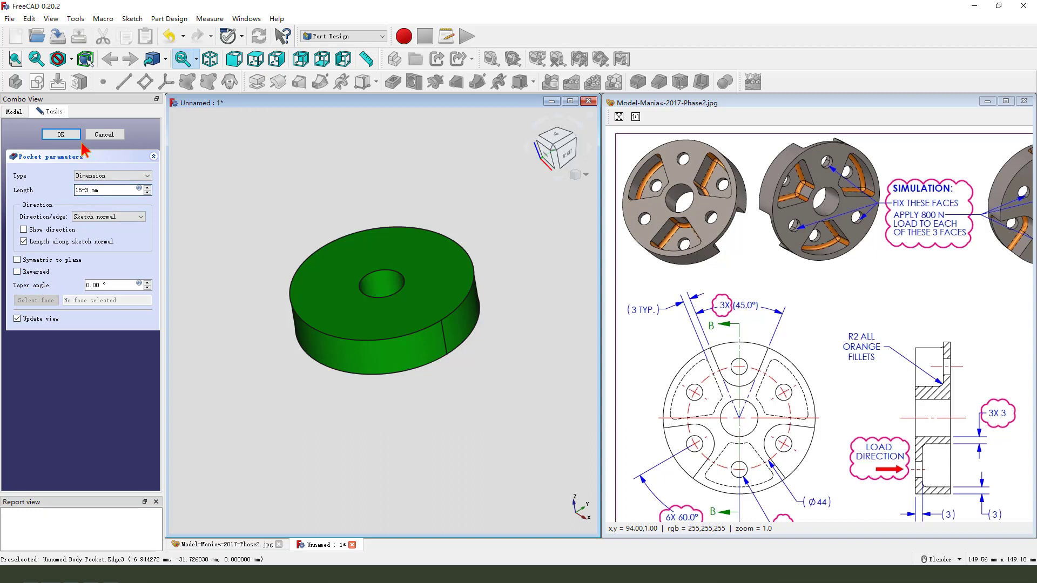
middle_drag(393, 321, 255, 293)
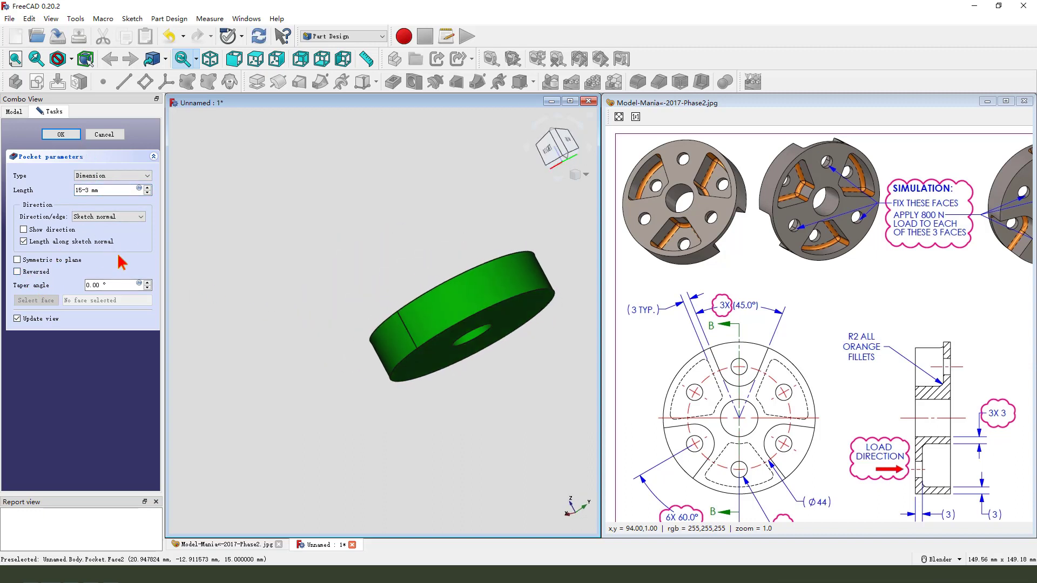
middle_drag(574, 330, 458, 327)
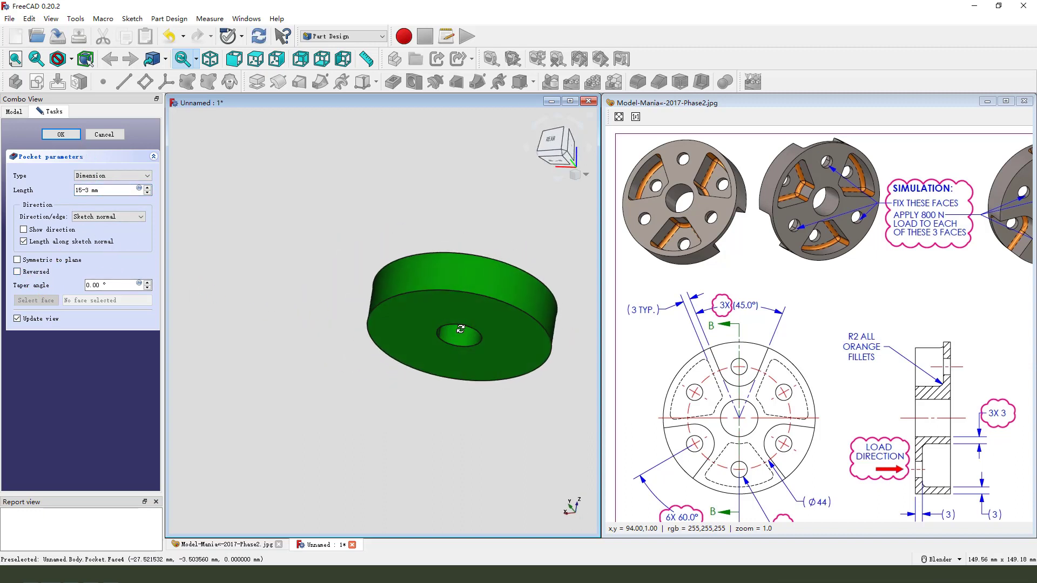
click(18, 272)
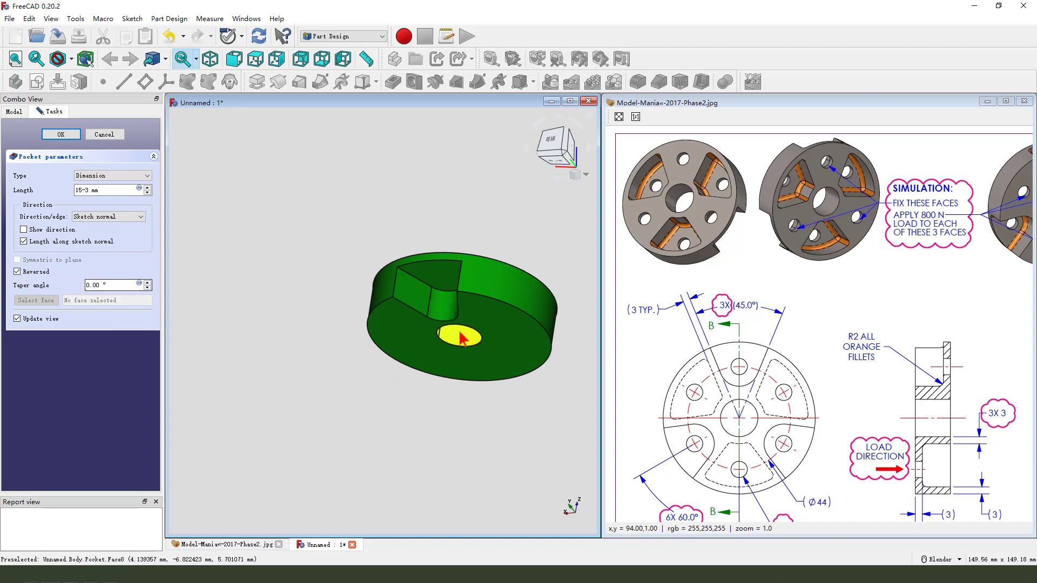
middle_drag(465, 335, 486, 367)
click(60, 134)
middle_drag(281, 270, 413, 348)
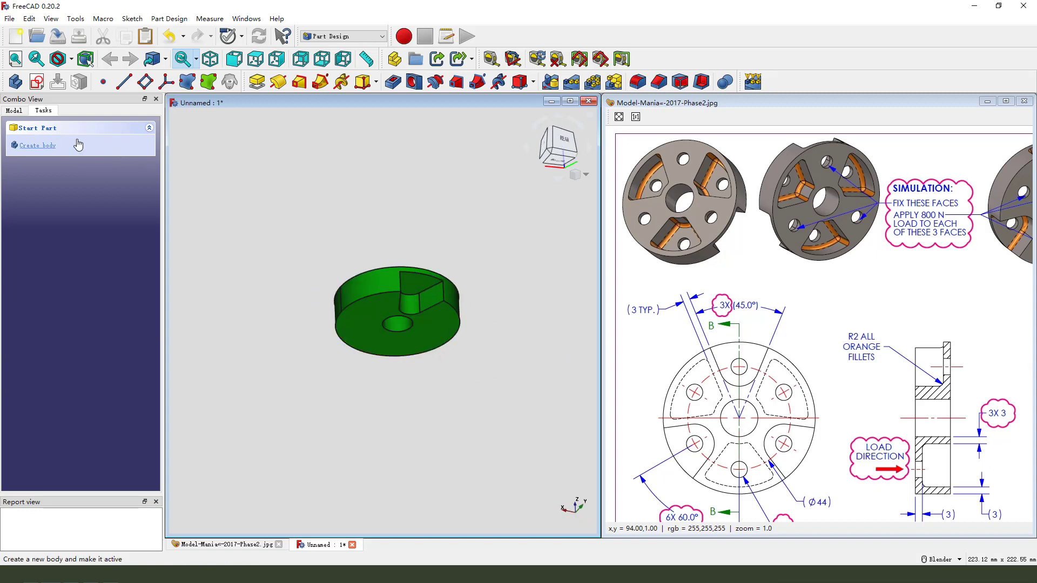
Step: Polar-pattern the Pocket feature into 3 occurrences over 360° around the disc
click(15, 111)
middle_drag(260, 312, 276, 277)
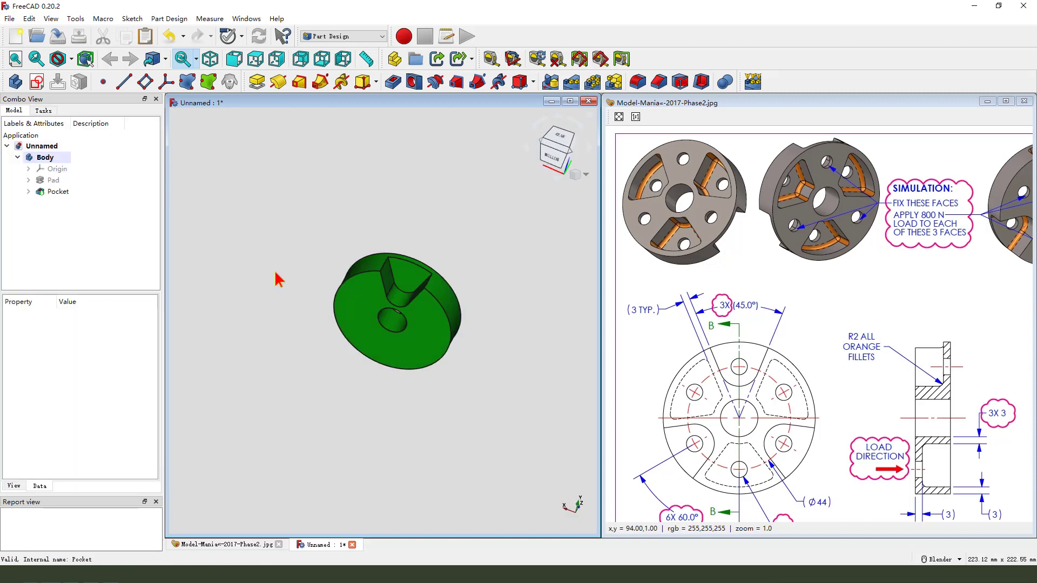
click(60, 193)
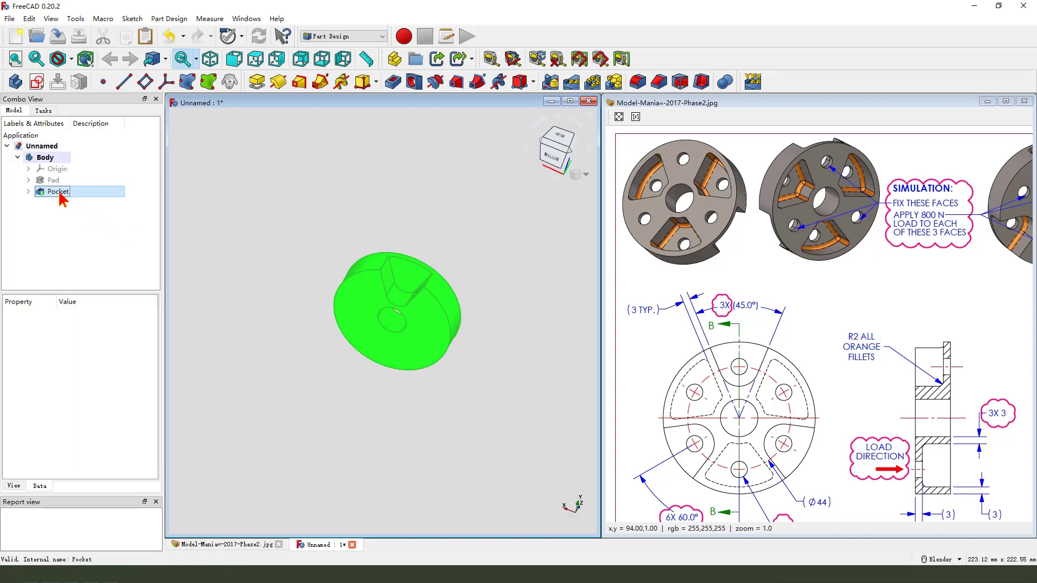
click(593, 83)
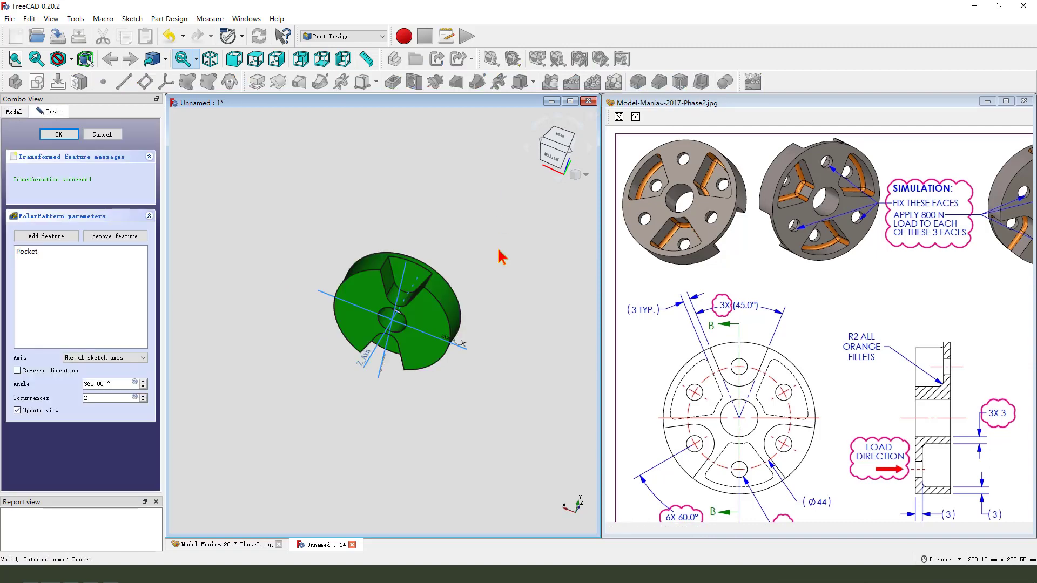
key(5)
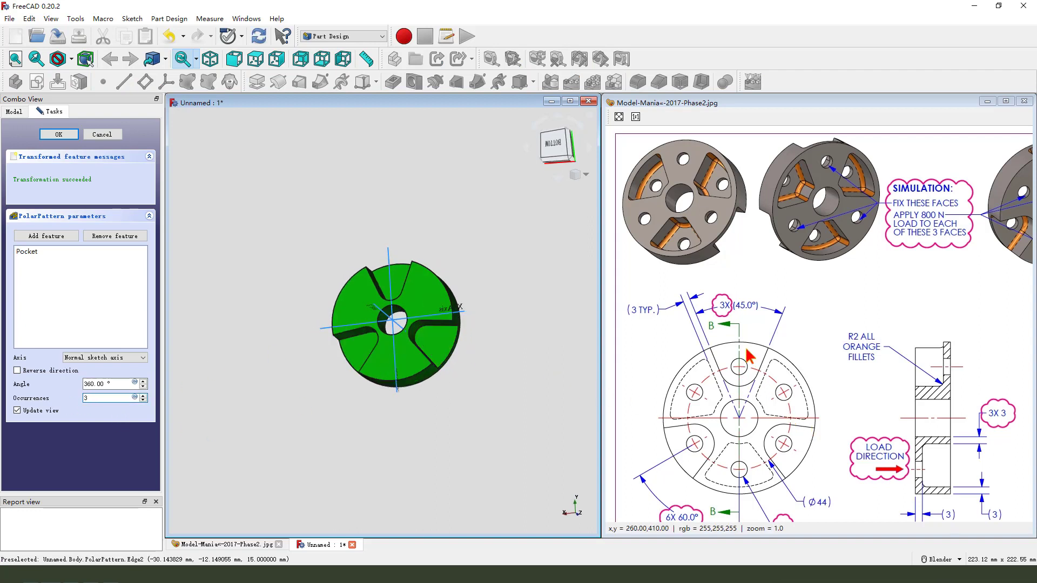
drag(724, 360, 750, 349)
drag(708, 446, 695, 422)
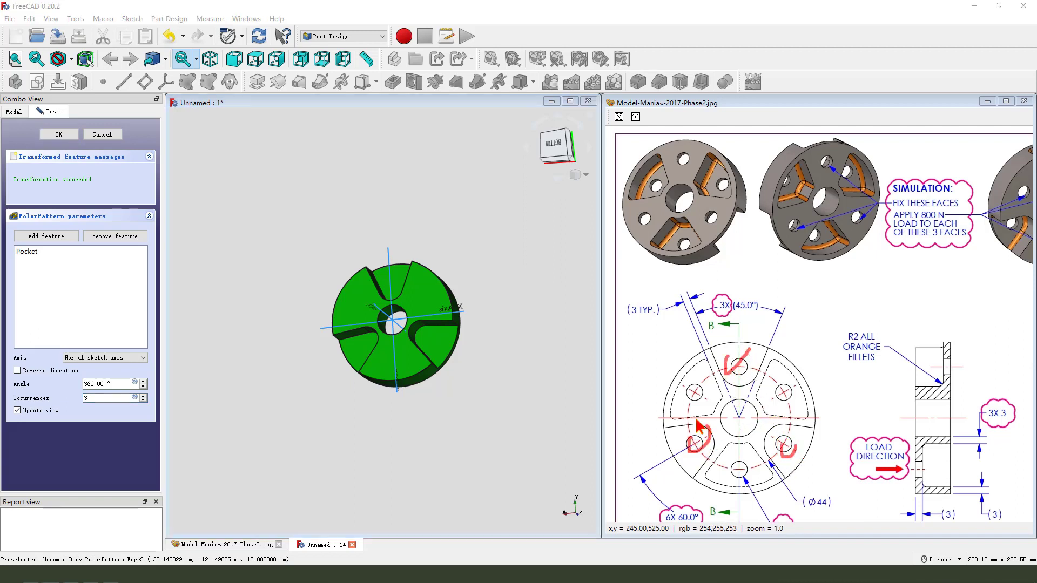
click(59, 134)
middle_drag(403, 346, 427, 400)
mouse_move(387, 302)
middle_down()
mouse_move(412, 324)
mouse_move(424, 233)
mouse_move(433, 301)
mouse_move(439, 243)
middle_up()
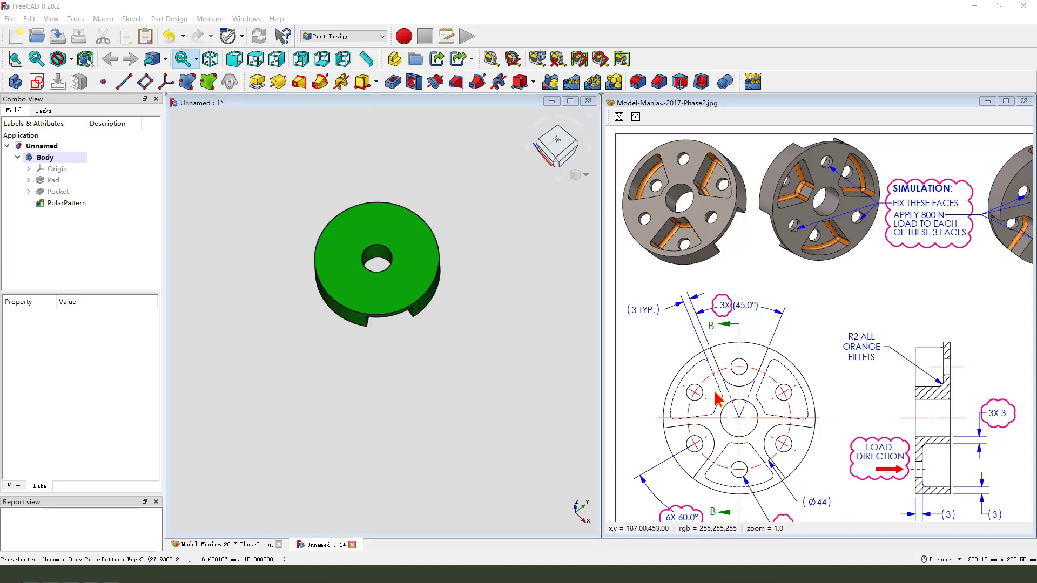
Step: Mark the pocket and fillet areas on the reference drawing, then inspect the disc's underside
mouse_move(719, 399)
mouse_down()
mouse_move(692, 352)
mouse_move(657, 375)
mouse_move(647, 408)
mouse_move(710, 419)
mouse_move(723, 393)
mouse_up()
mouse_move(684, 222)
mouse_down()
mouse_move(664, 238)
mouse_move(693, 241)
mouse_up()
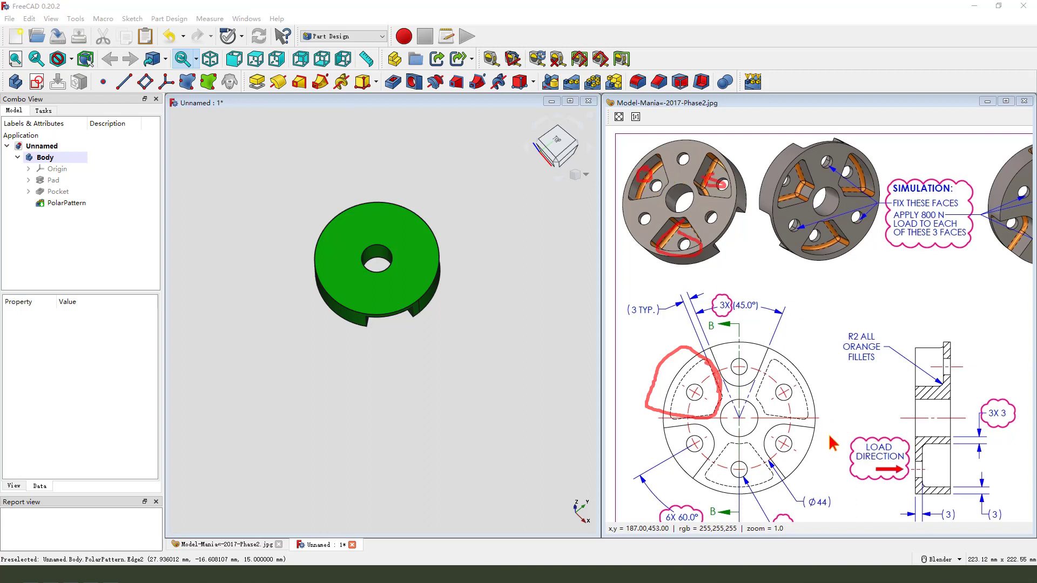
key(Escape)
mouse_move(440, 357)
middle_down()
mouse_move(454, 238)
mouse_move(446, 257)
mouse_move(461, 326)
middle_up()
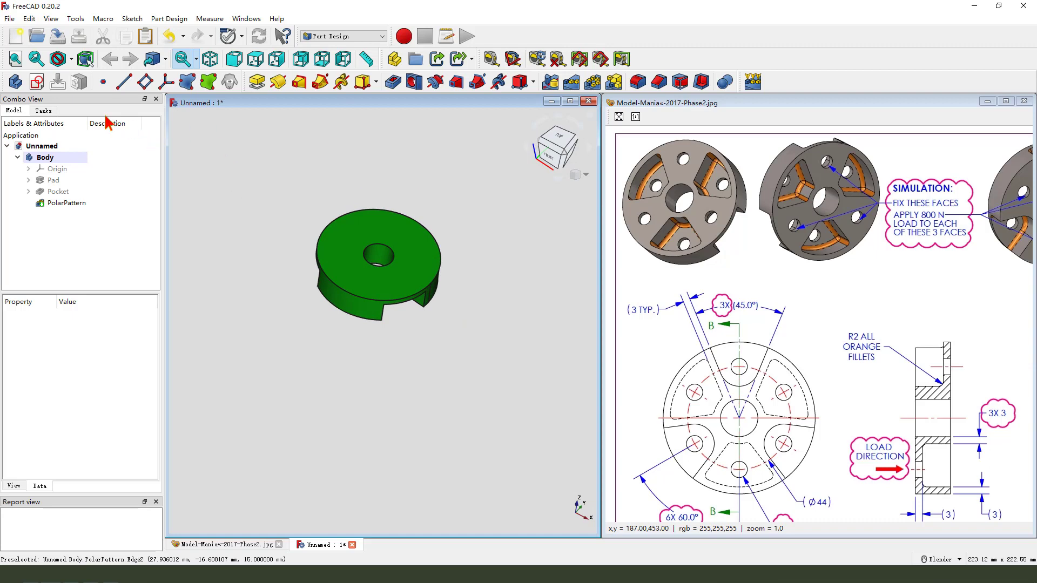
Step: Start a sketch on XY_Plane with section view turned on
click(37, 83)
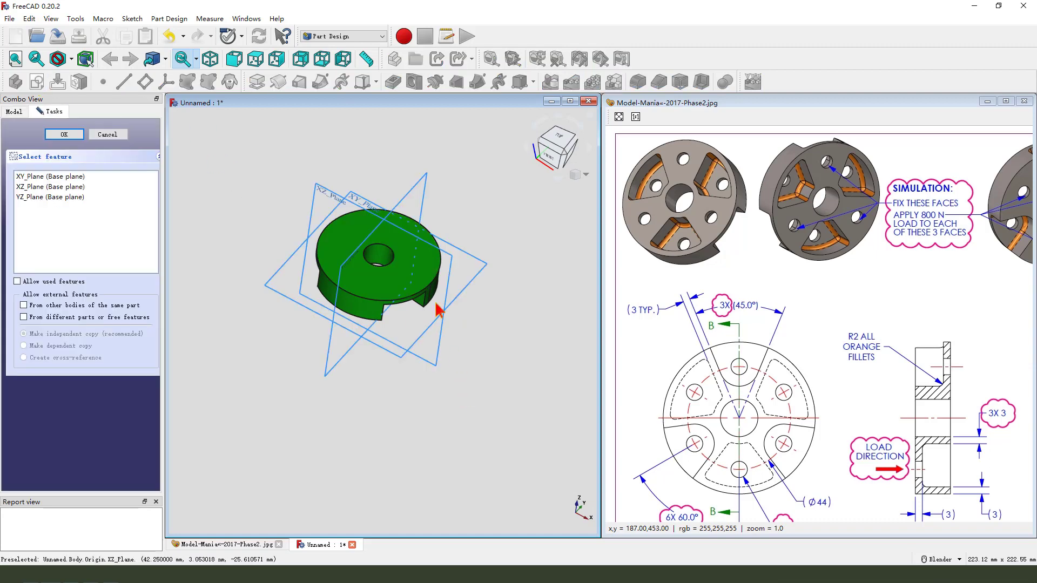
click(357, 206)
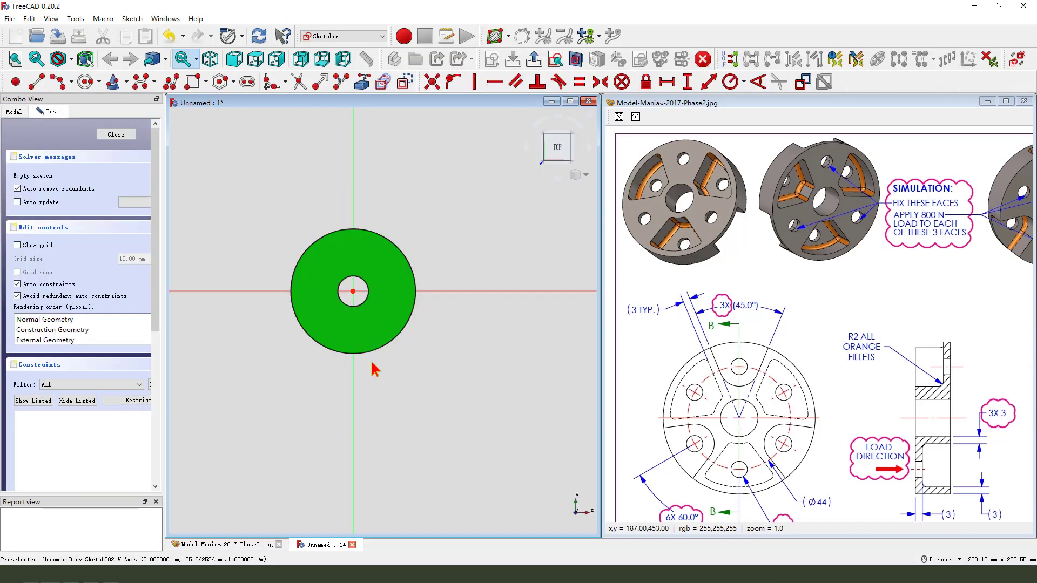
click(577, 60)
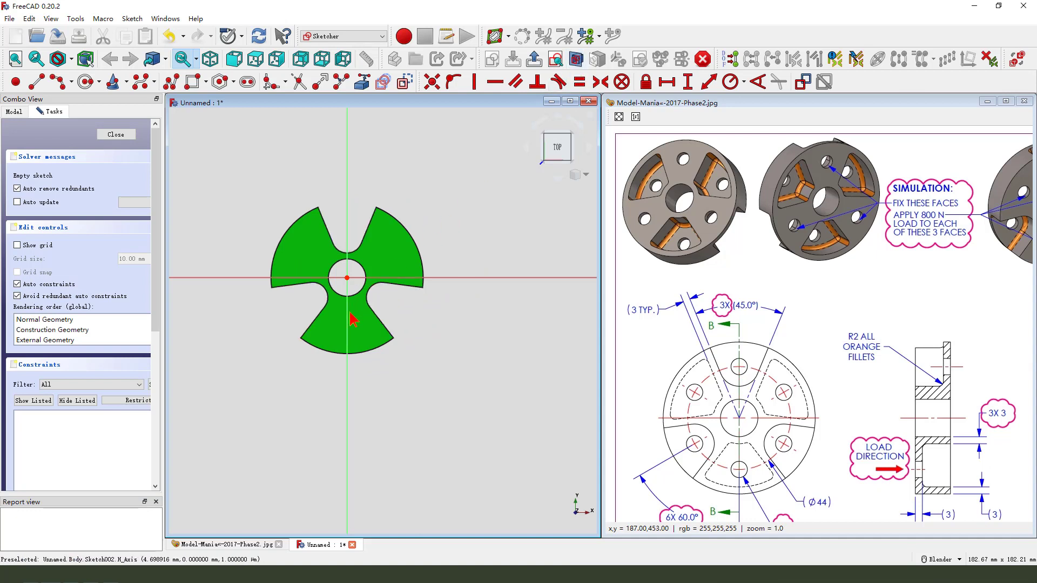
scroll(430, 378, up, 3)
scroll(383, 387, up, 1)
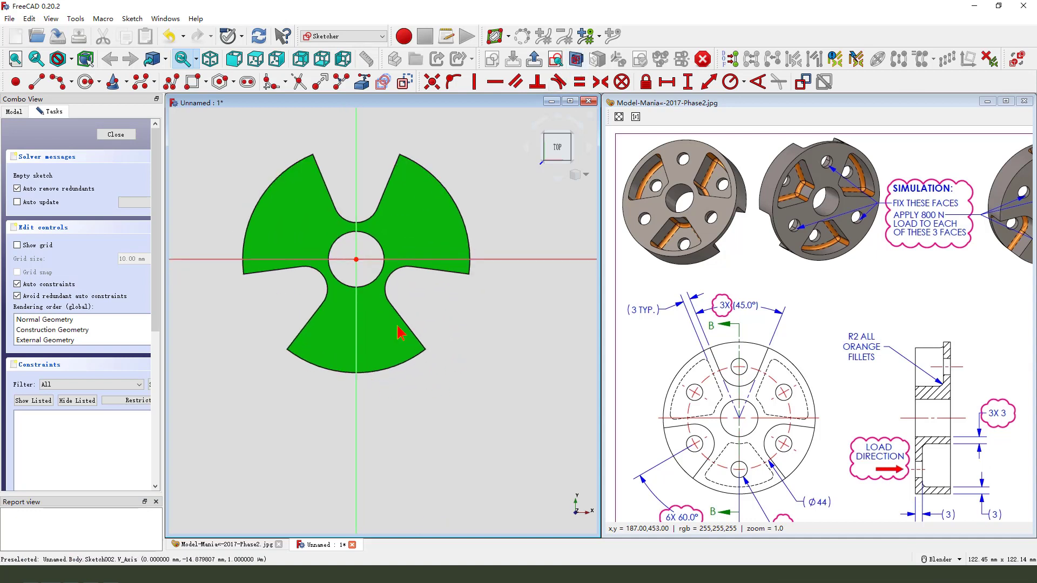
click(577, 59)
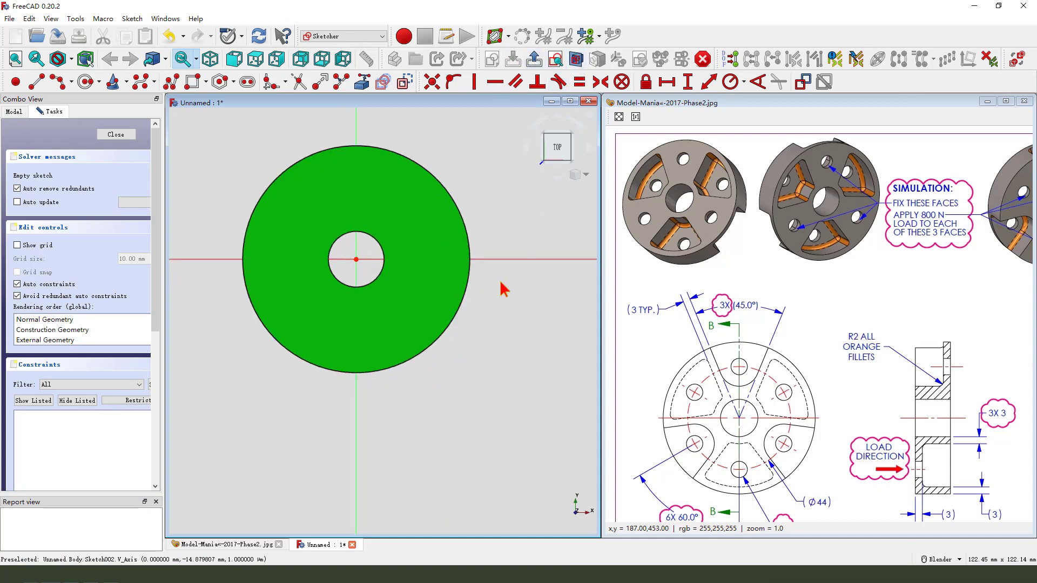
click(577, 59)
Step: Reference the lower lobe's side edge and bottom arc as external geometry
click(362, 82)
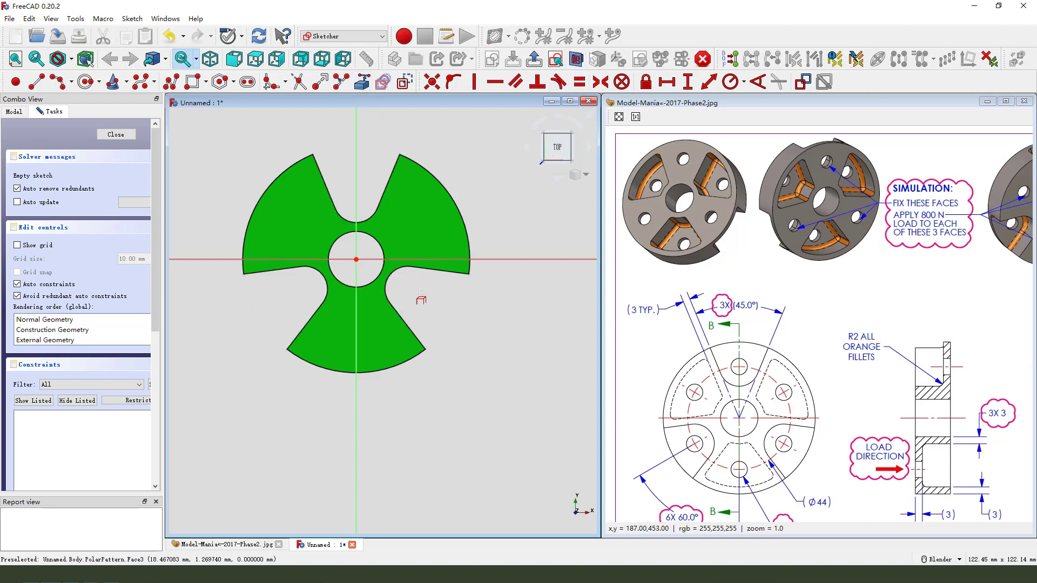
click(321, 332)
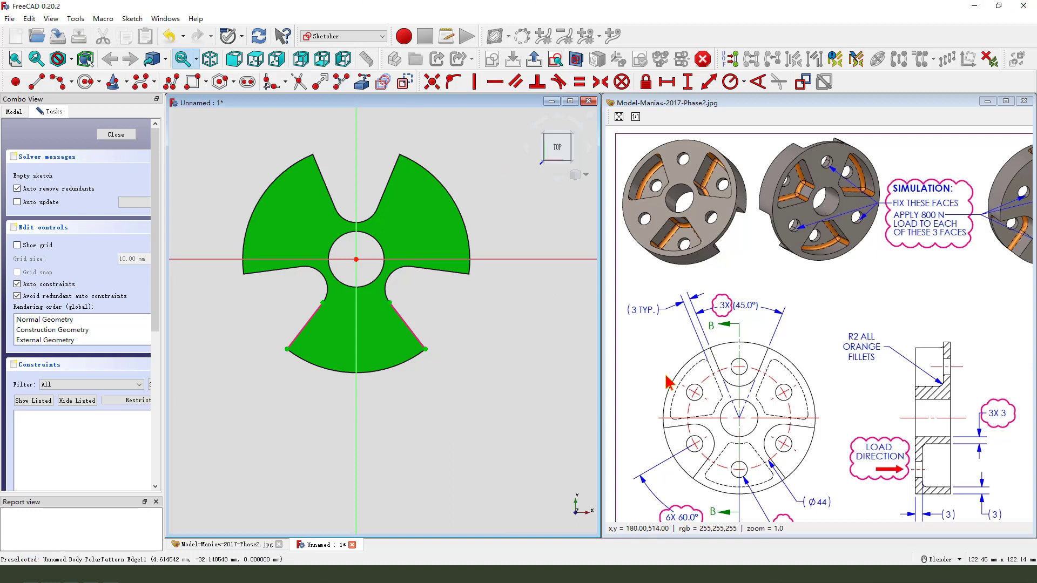
click(348, 373)
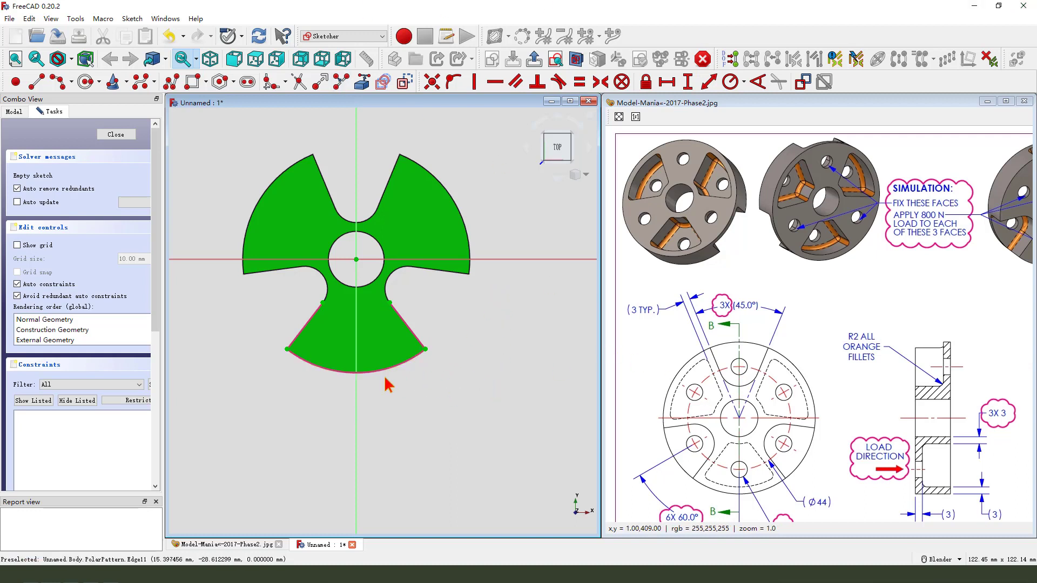
scroll(344, 375, up, 1)
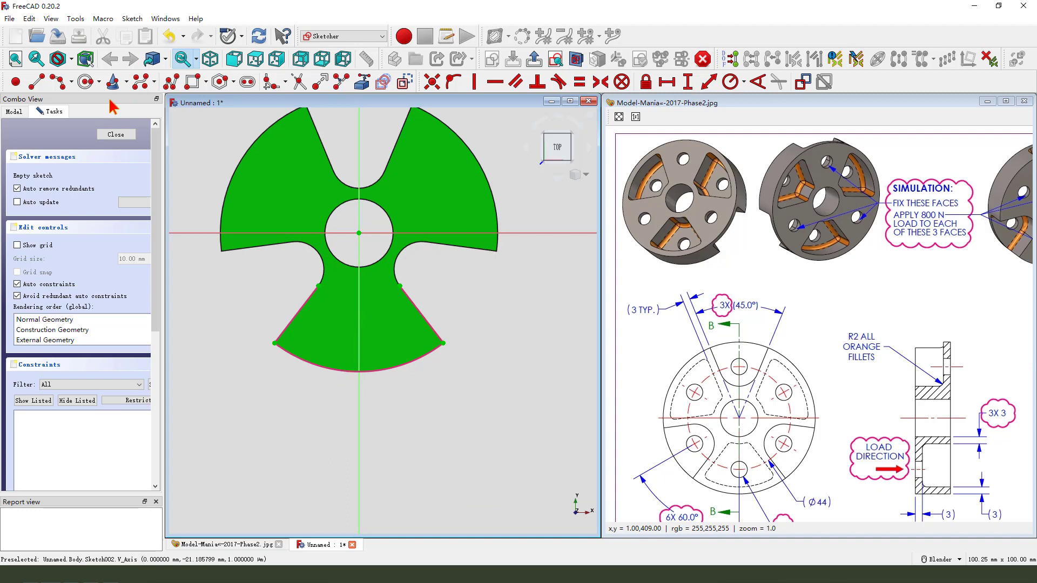
Step: Reference the centre hole circle and draw two lines down the lower lobe
click(373, 265)
key(g)
key(l)
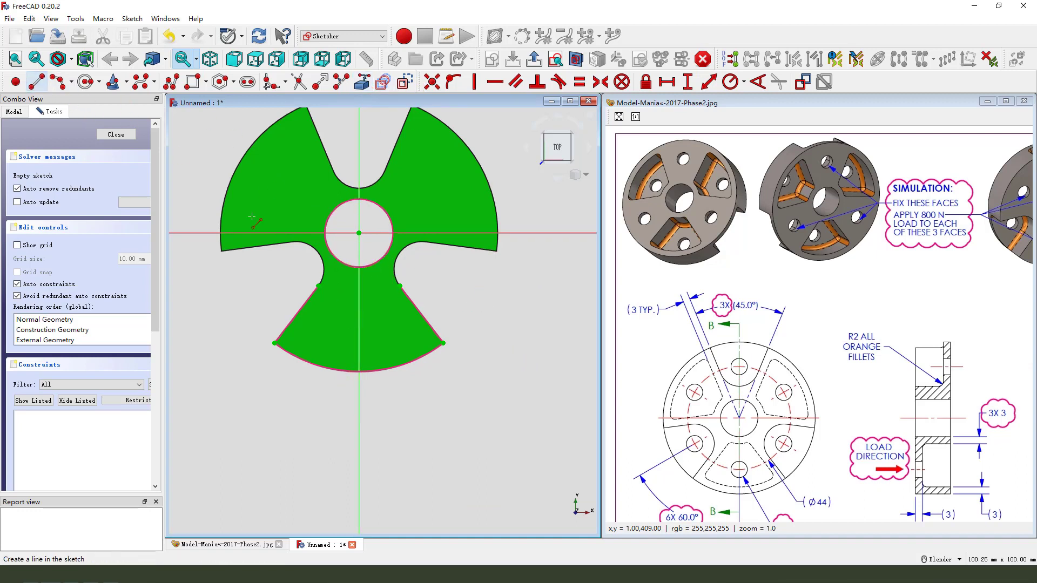
click(343, 285)
click(300, 341)
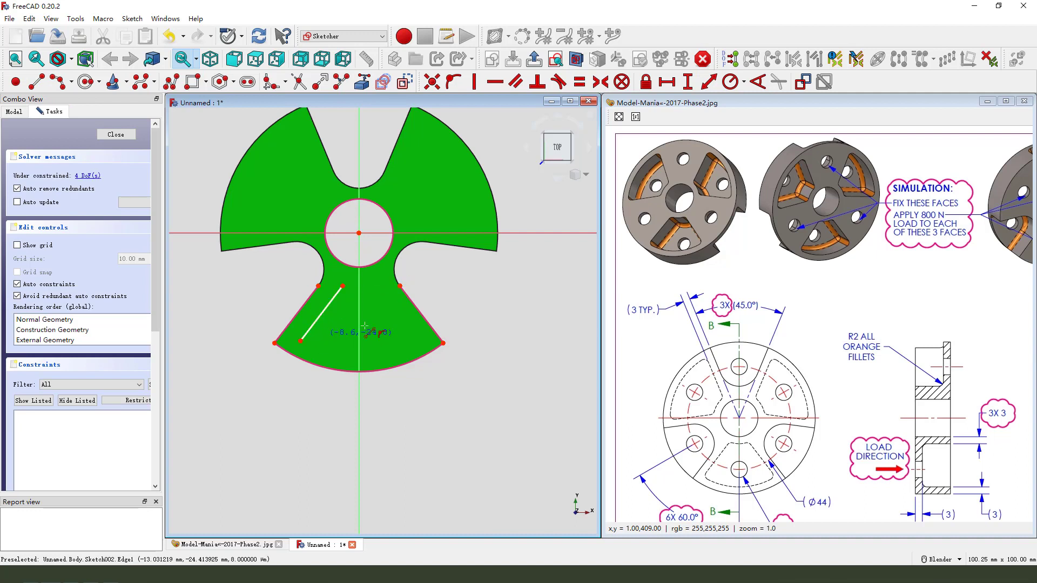
click(383, 290)
click(420, 344)
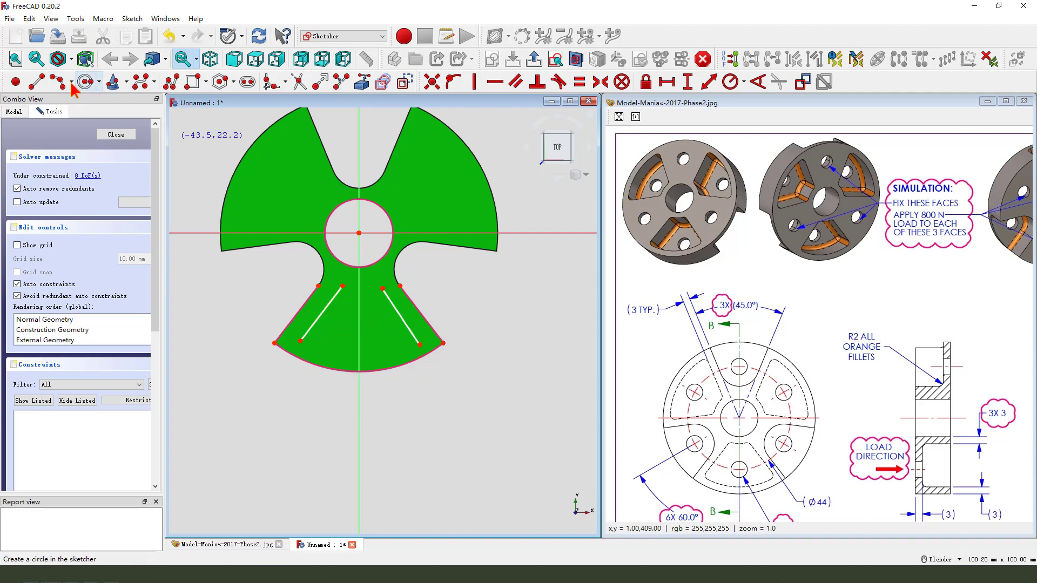
Step: Draw inner and outer arcs centred on the origin and make the loose endpoints coincident
click(58, 82)
click(358, 233)
click(342, 286)
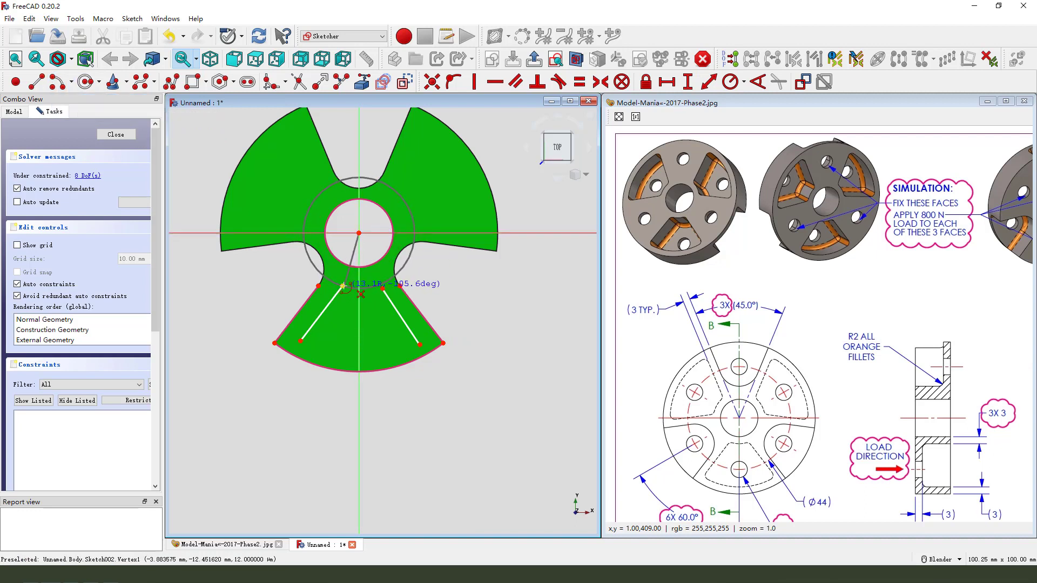
click(383, 288)
click(358, 233)
click(300, 341)
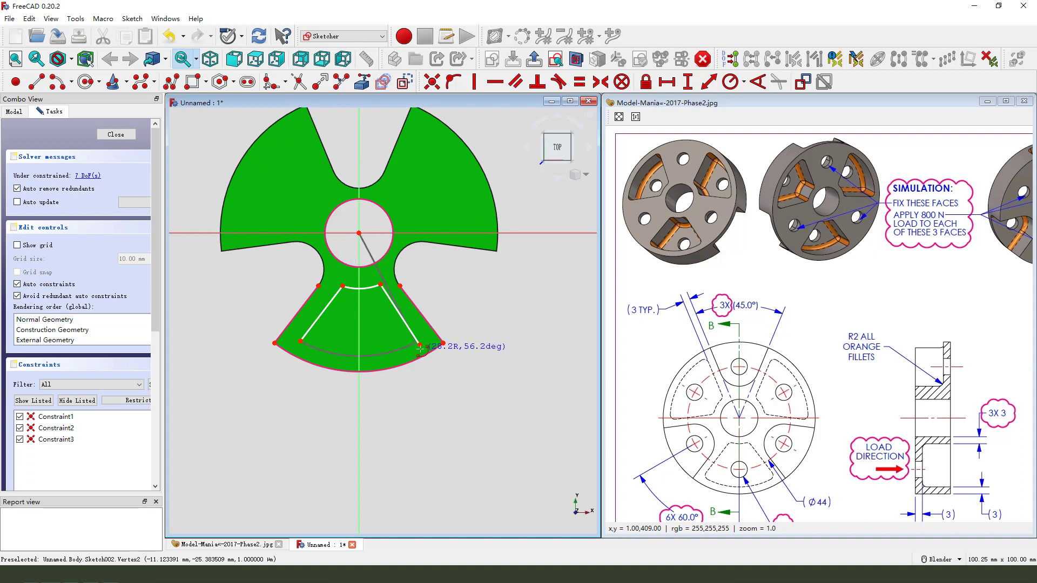
click(419, 344)
scroll(421, 355, up, 2)
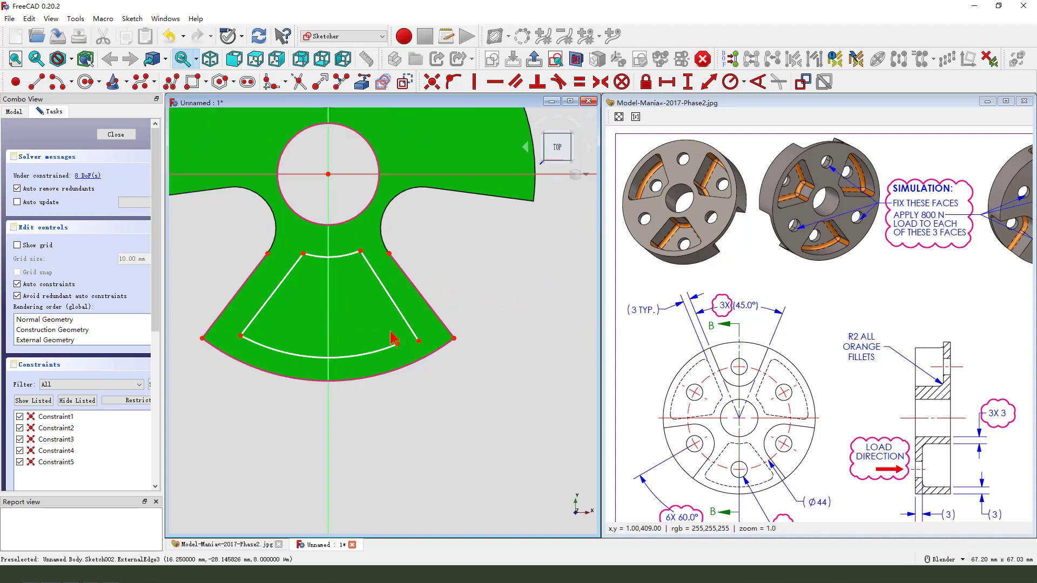
drag(388, 330, 426, 349)
click(432, 82)
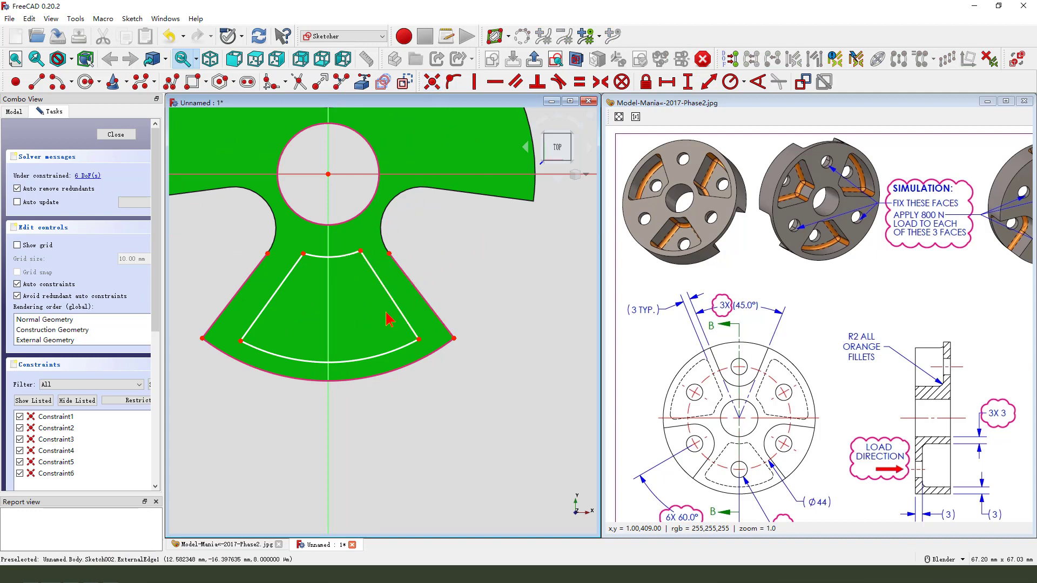
scroll(419, 307, down, 2)
Step: Make the inner left and right wedge lines parallel to the lobe's slanted edges
click(302, 293)
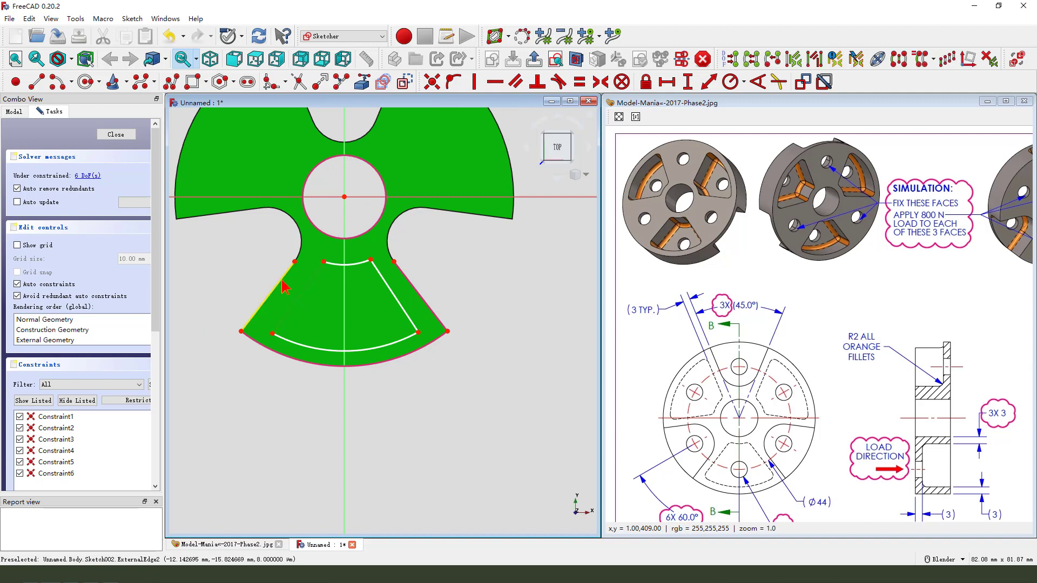
click(520, 82)
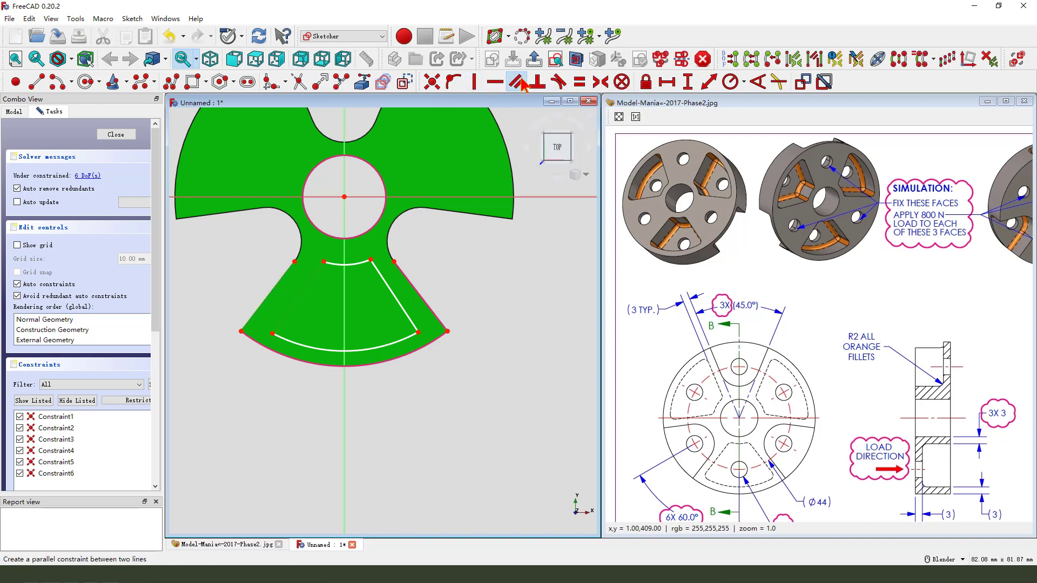
click(393, 299)
click(427, 303)
click(517, 82)
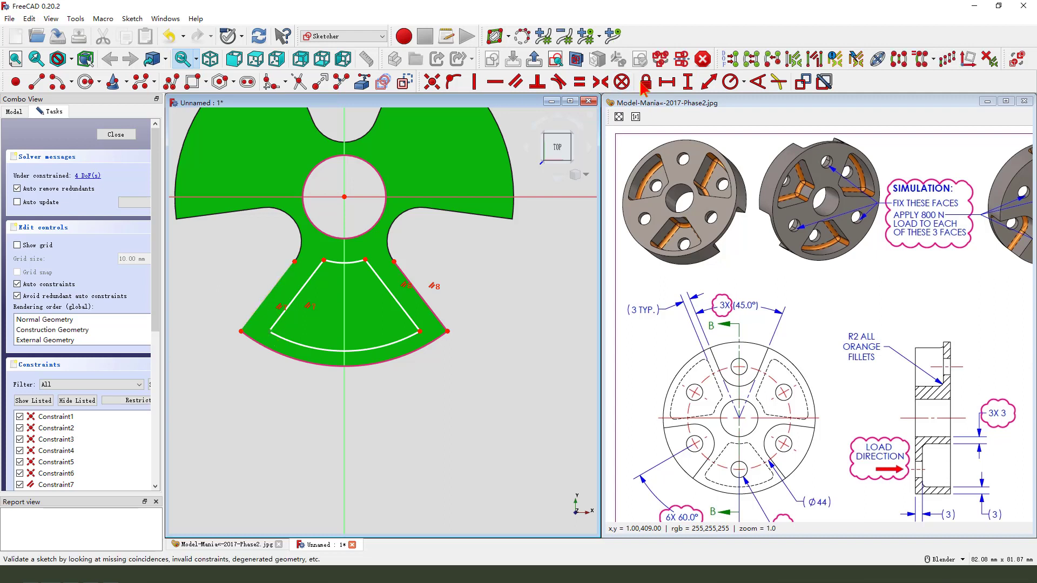
Step: Constrain both slanted inner lines 3 mm from the lobe's slanted edges
click(707, 85)
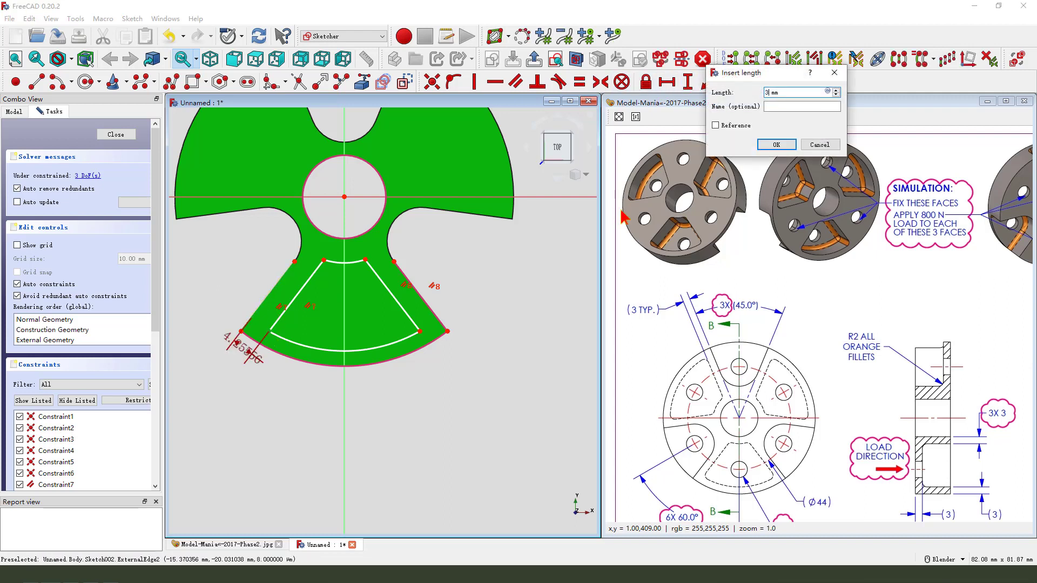
key(Return)
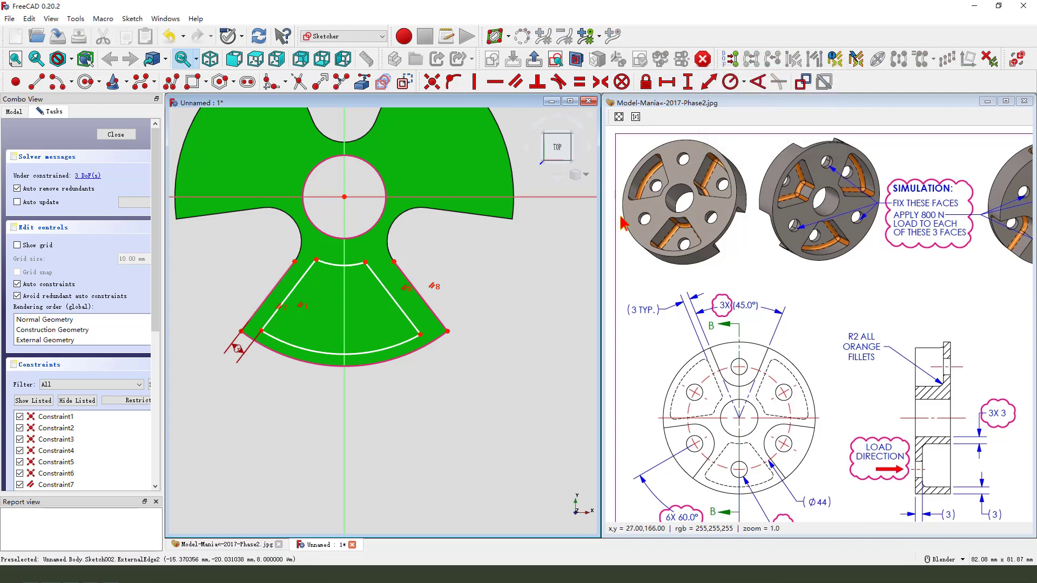
click(439, 320)
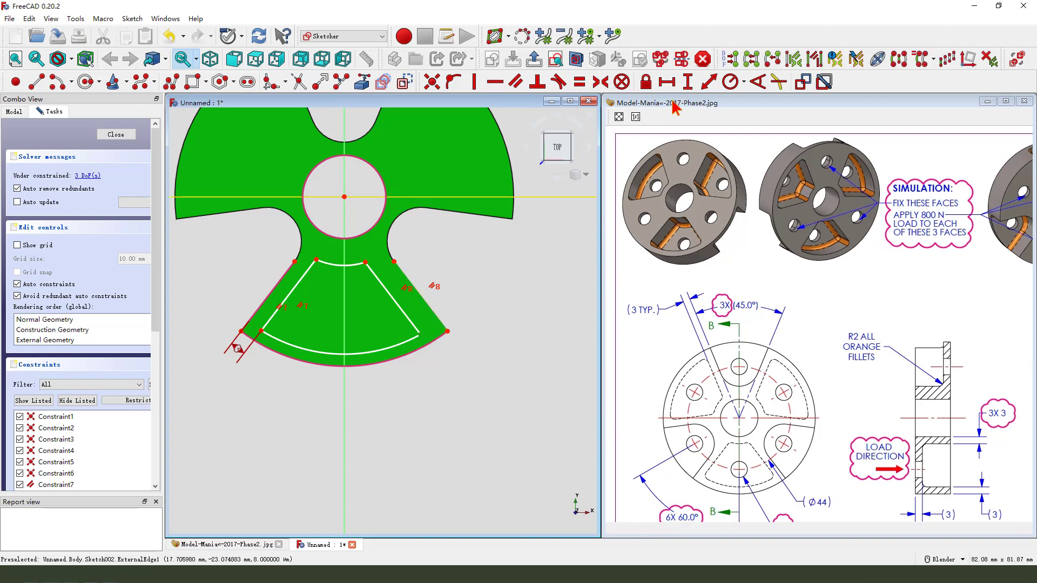
click(707, 83)
text(3)
key(Return)
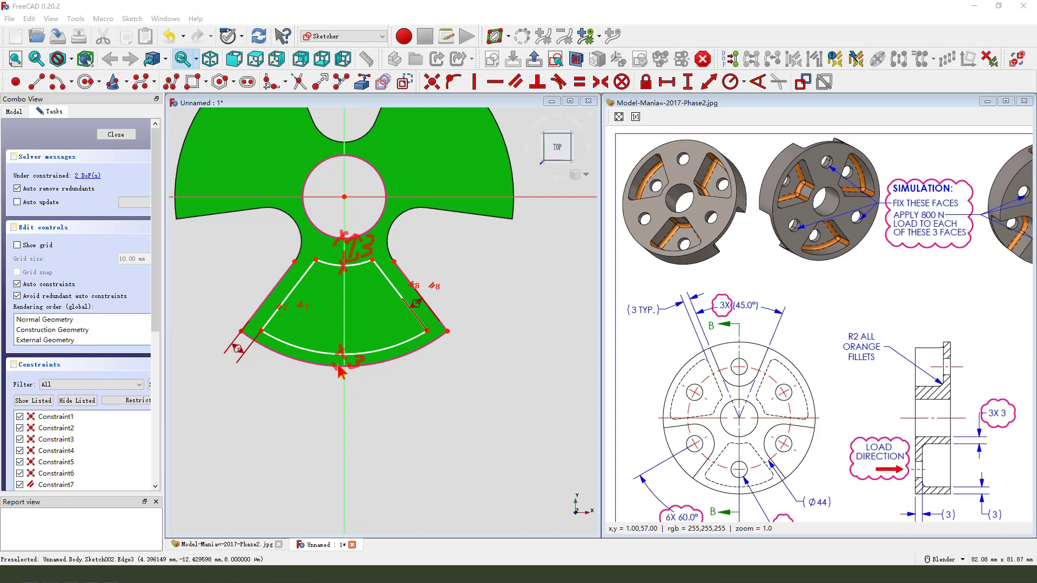
Step: Place sketch points on the hole's bottom edge, the inner arc and the outer arc
click(15, 83)
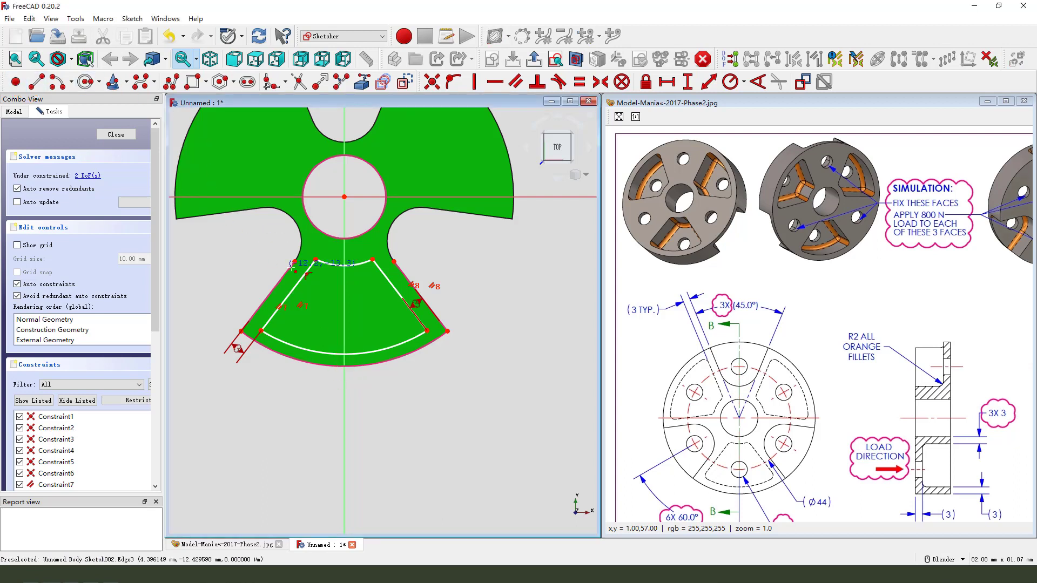
click(339, 238)
click(339, 265)
click(339, 354)
click(338, 368)
right_click(339, 369)
Step: Constrain all four points onto the vertical axis
scroll(378, 374, up, 2)
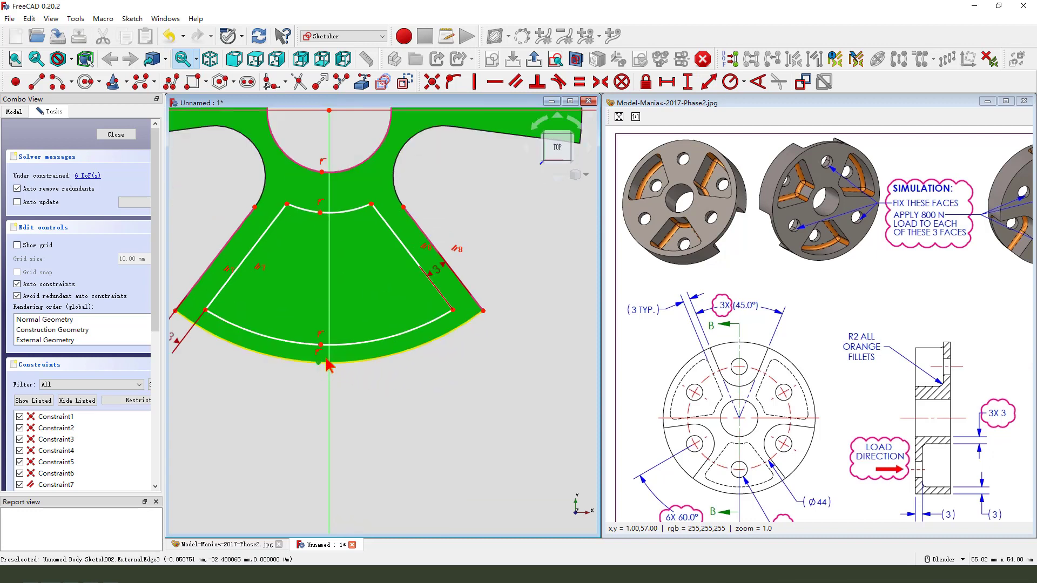
click(319, 364)
click(320, 345)
click(320, 213)
click(322, 173)
scroll(343, 317, down, 2)
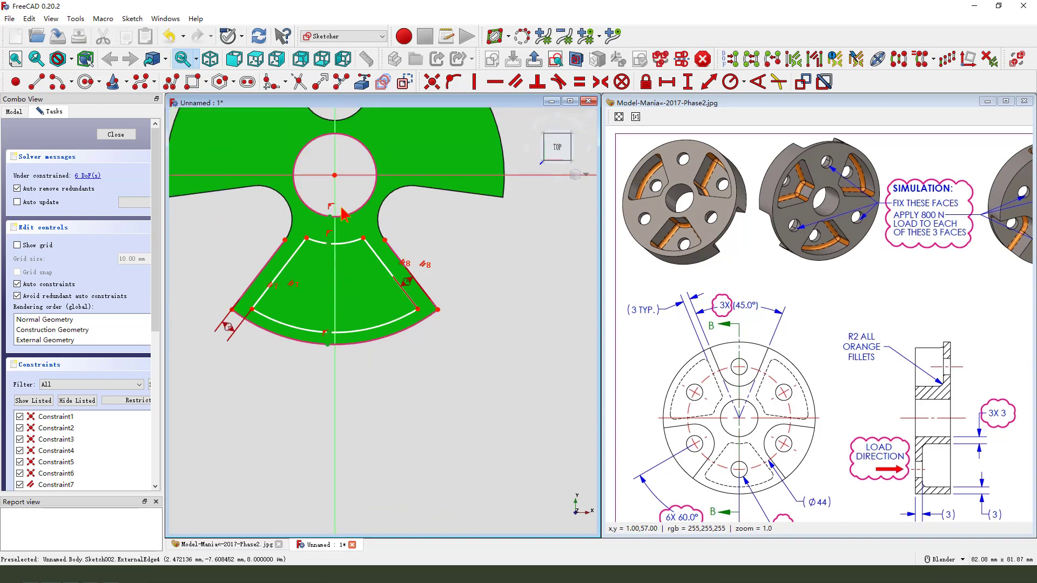
click(336, 202)
click(453, 82)
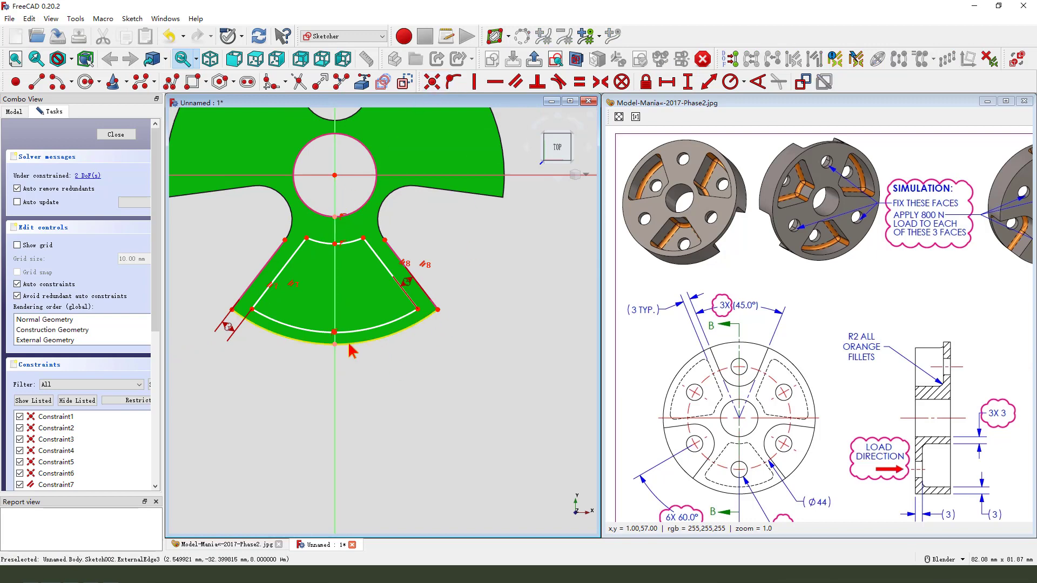
Step: Add 3 mm vertical distances at the bottom and top arcs
scroll(349, 343, up, 4)
click(322, 351)
scroll(326, 361, down, 2)
click(690, 82)
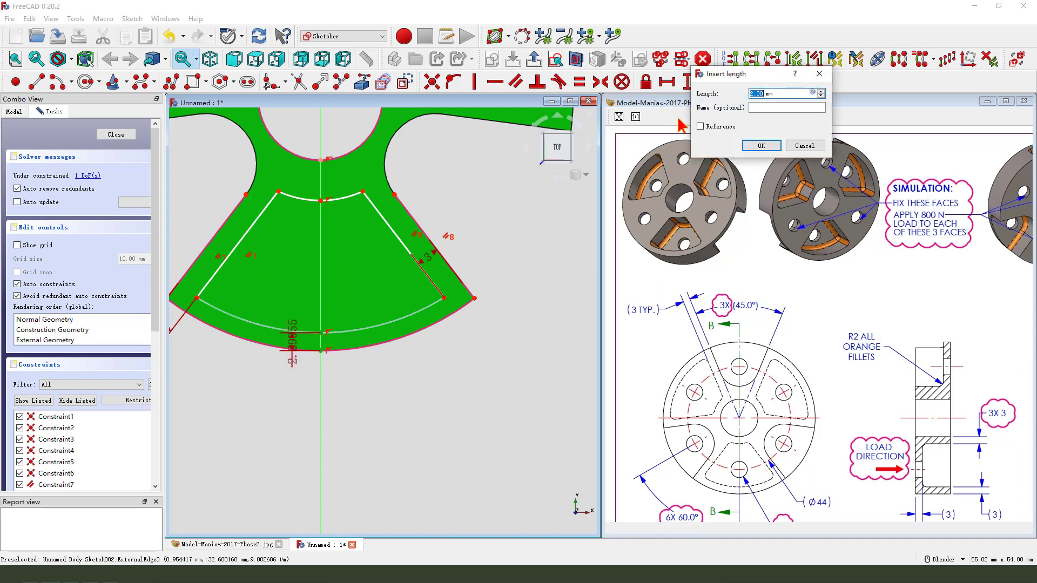
text(3)
key(Return)
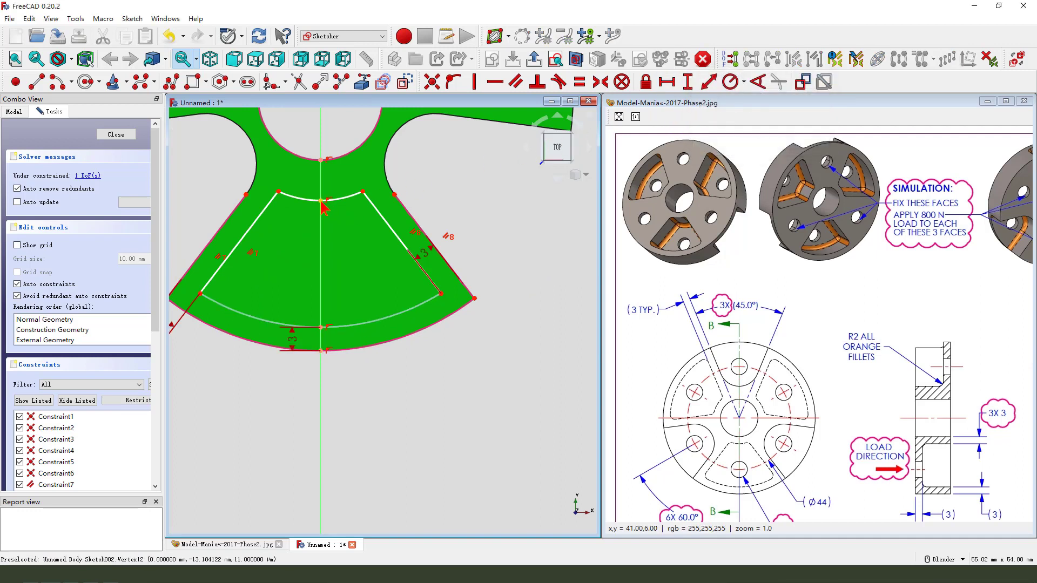
click(321, 159)
click(687, 82)
text(3)
key(Return)
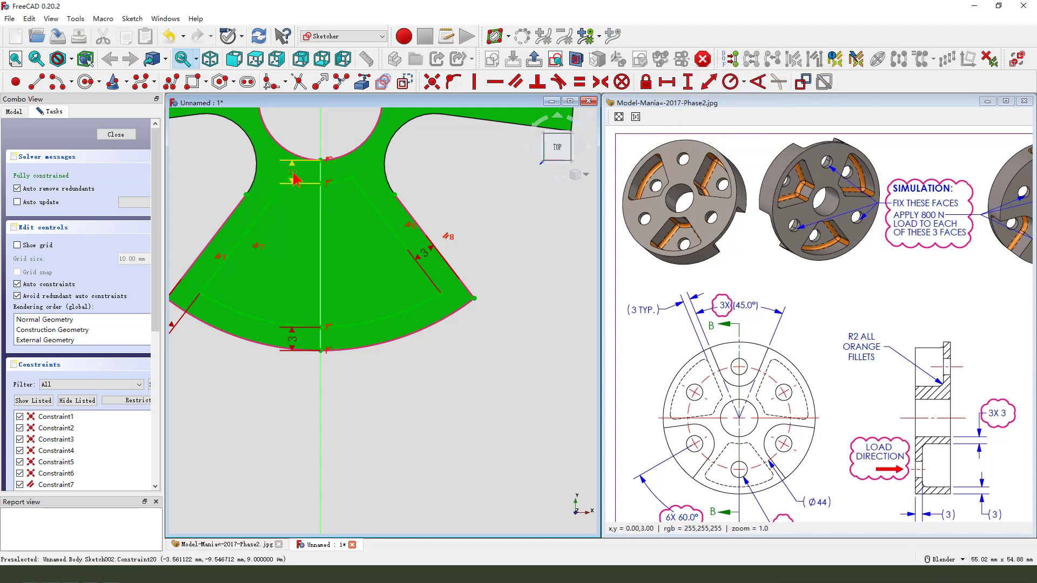
Step: Move the two 3 mm labels clear of the arcs and close the sketch
drag(294, 182, 301, 135)
drag(295, 347, 297, 377)
scroll(432, 393, down, 1)
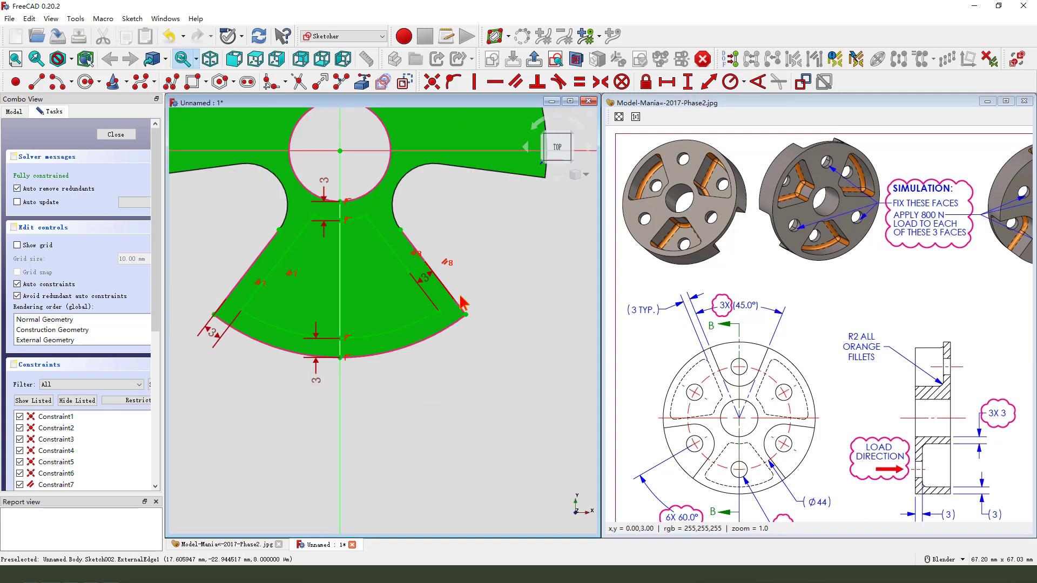
scroll(481, 269, down, 3)
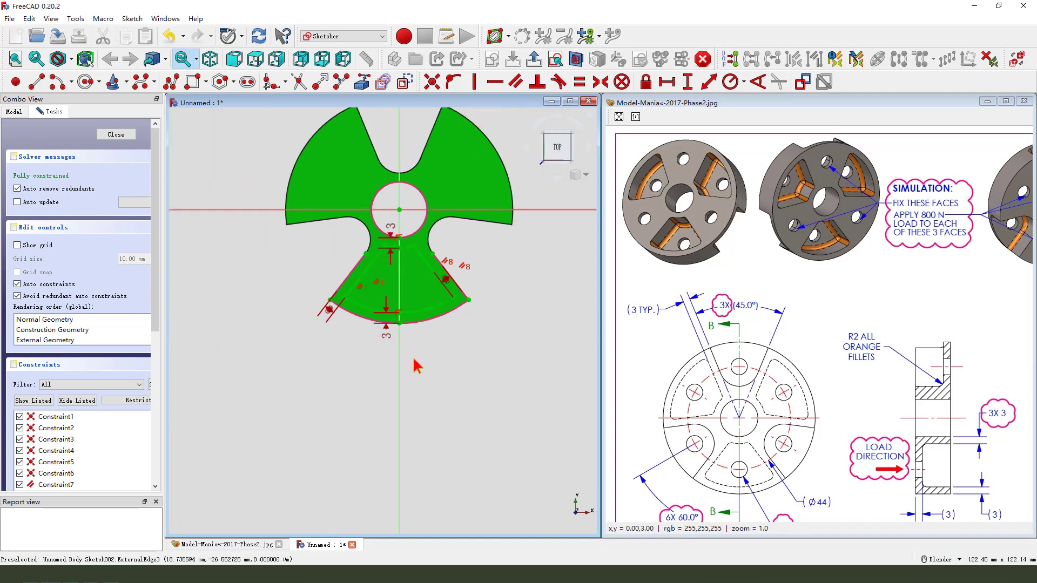
click(522, 37)
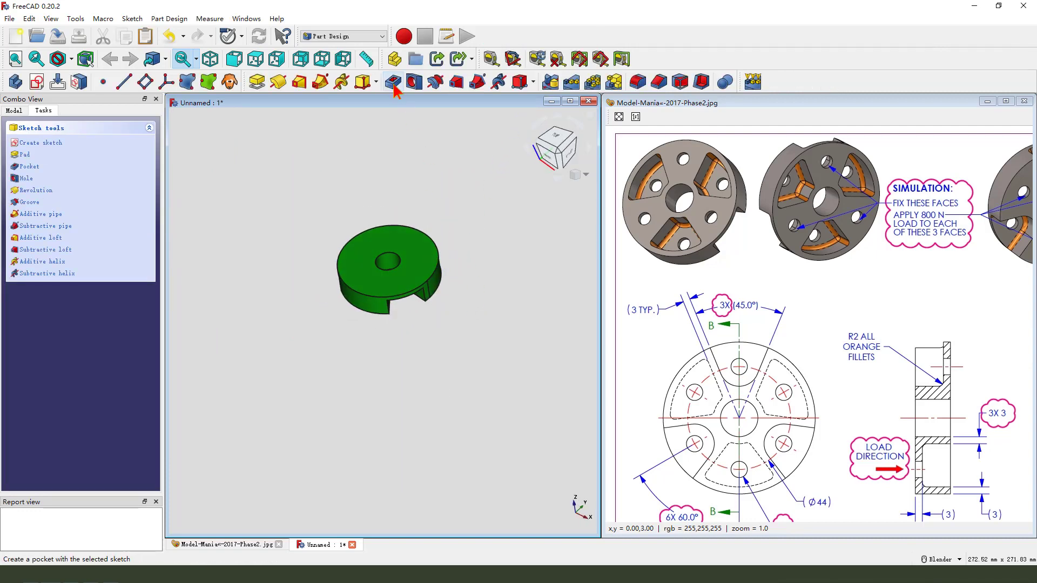
Step: Create a reversed Two dimensions pocket with lengths 50 mm and -3 mm
click(414, 82)
middle_drag(411, 321, 392, 248)
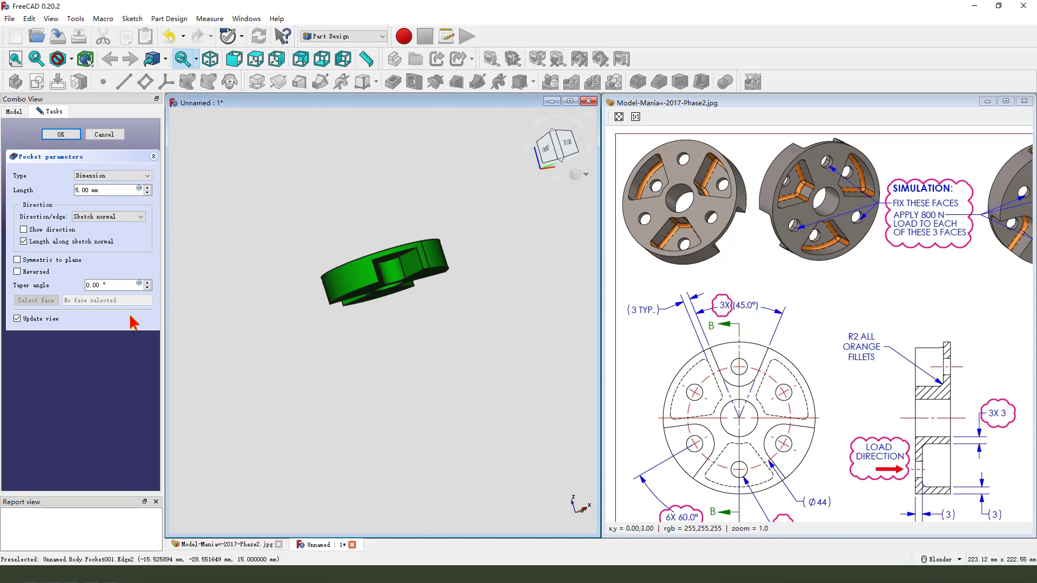
click(17, 272)
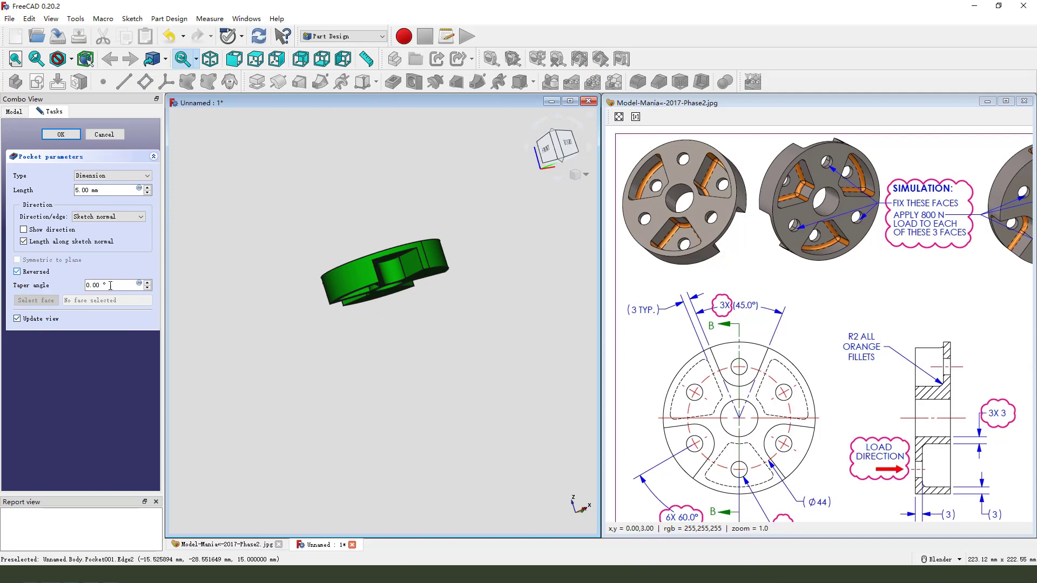
middle_drag(378, 339, 416, 387)
click(100, 176)
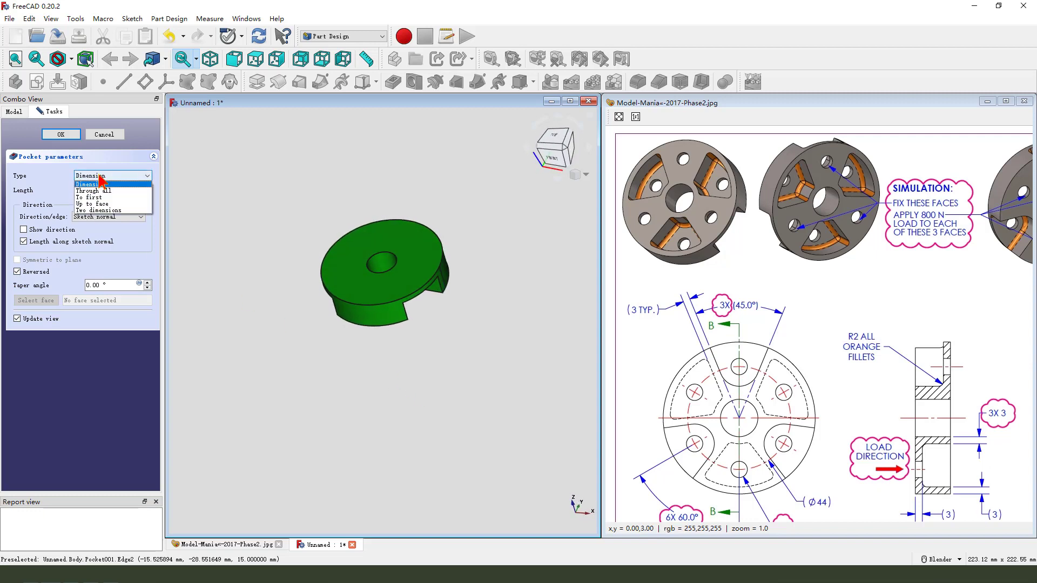
click(111, 211)
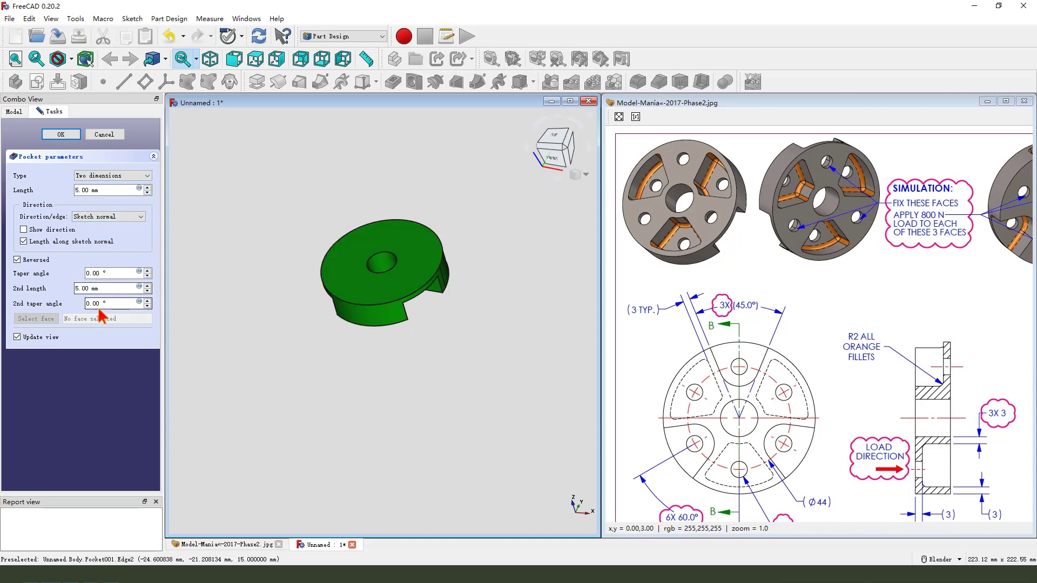
click(88, 190)
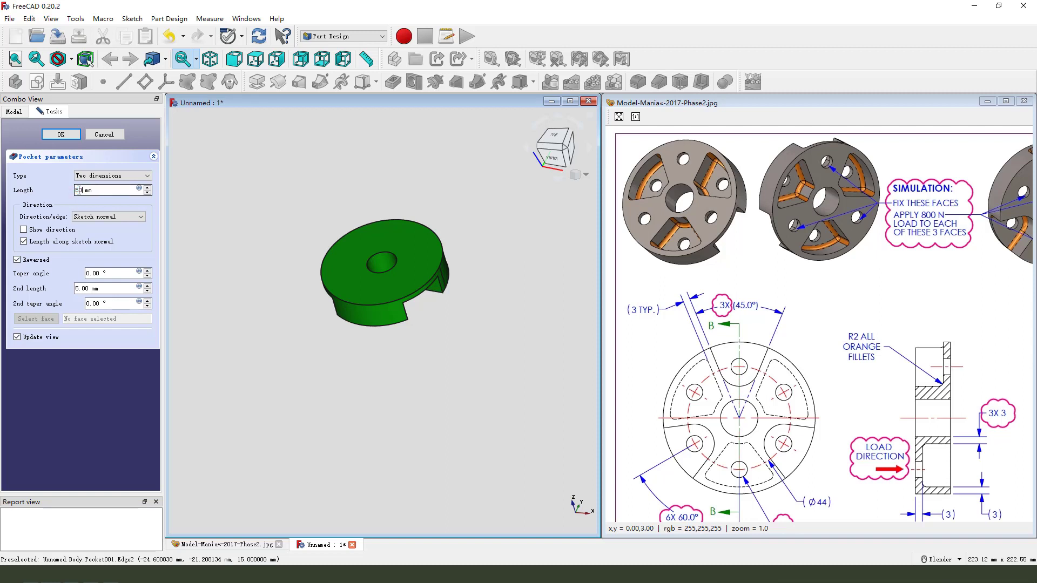
click(87, 289)
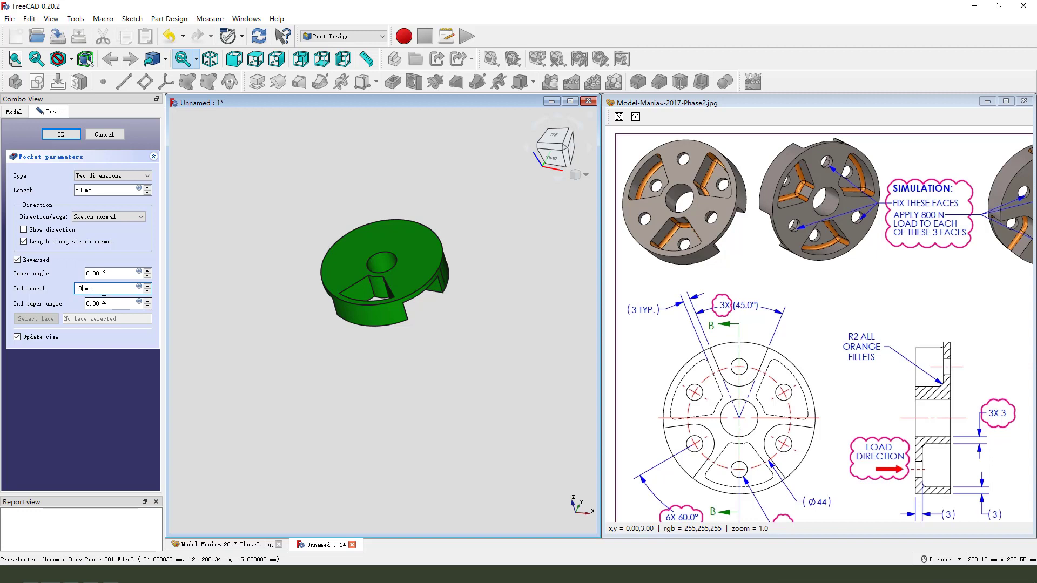
Step: Orbit the disc to inspect the shallow wedge pocket from several angles
middle_drag(357, 297, 388, 308)
click(385, 314)
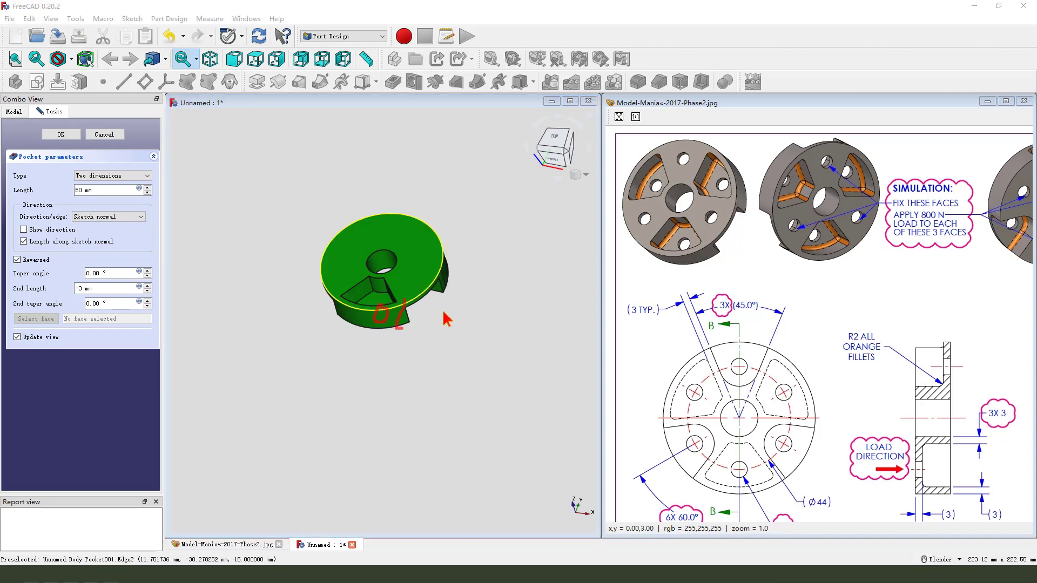
drag(441, 311, 441, 335)
middle_drag(380, 360, 382, 313)
drag(370, 326, 364, 283)
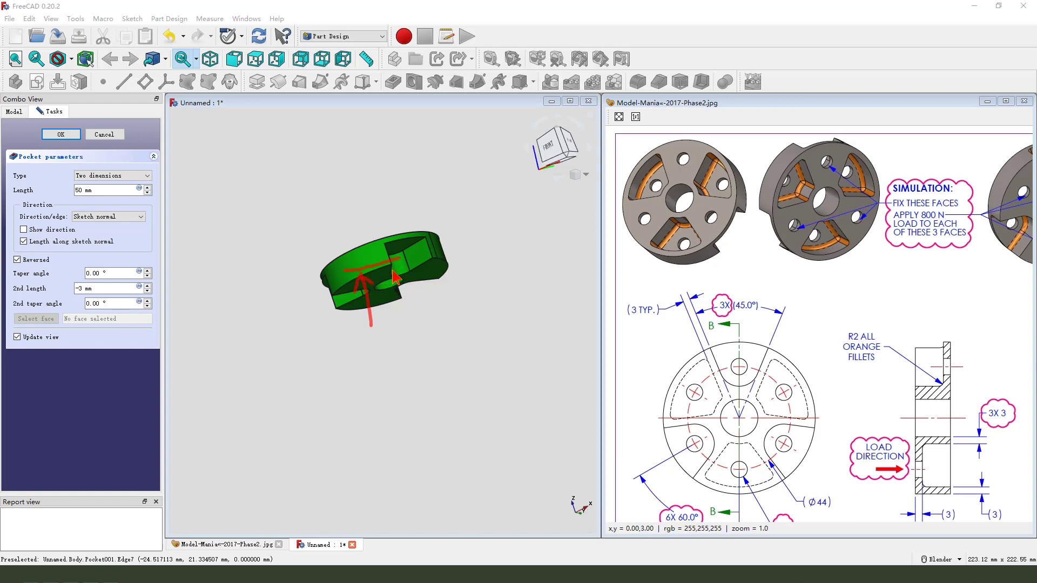
mouse_move(406, 280)
middle_down()
mouse_move(389, 324)
mouse_move(412, 354)
mouse_move(380, 314)
middle_up()
mouse_move(373, 289)
mouse_down()
mouse_move(326, 342)
mouse_move(117, 290)
mouse_move(136, 321)
mouse_up()
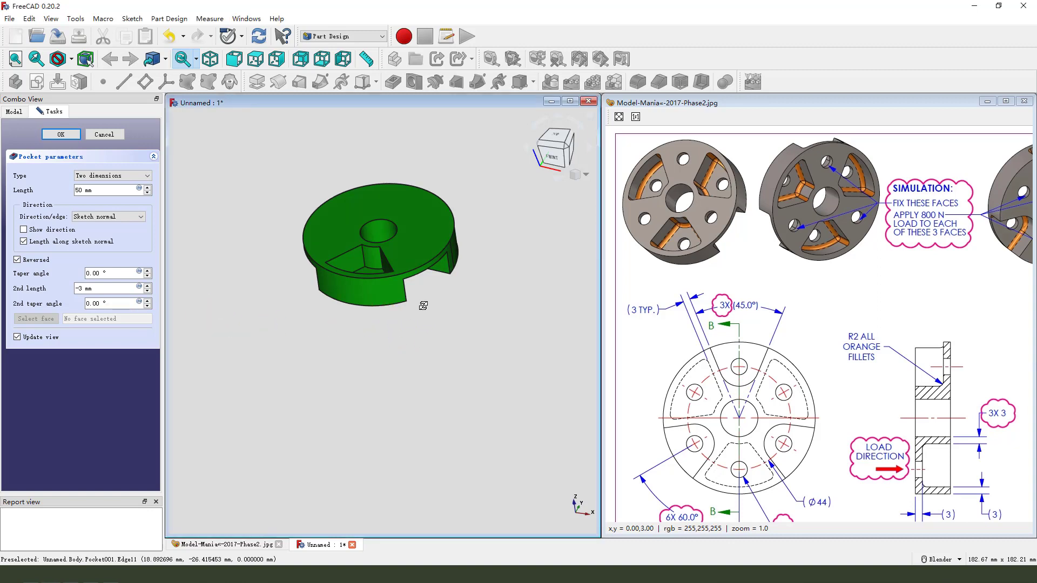
middle_drag(416, 317, 419, 332)
Step: Accept the pocket, then round its four inner corner edges with a 2 mm fillet
click(67, 137)
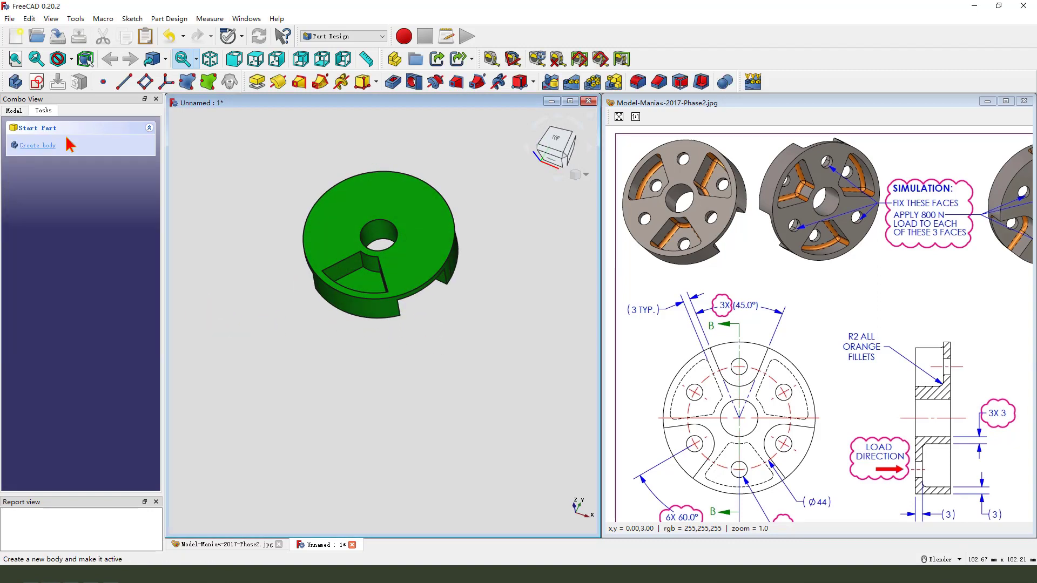
scroll(400, 284, up, 5)
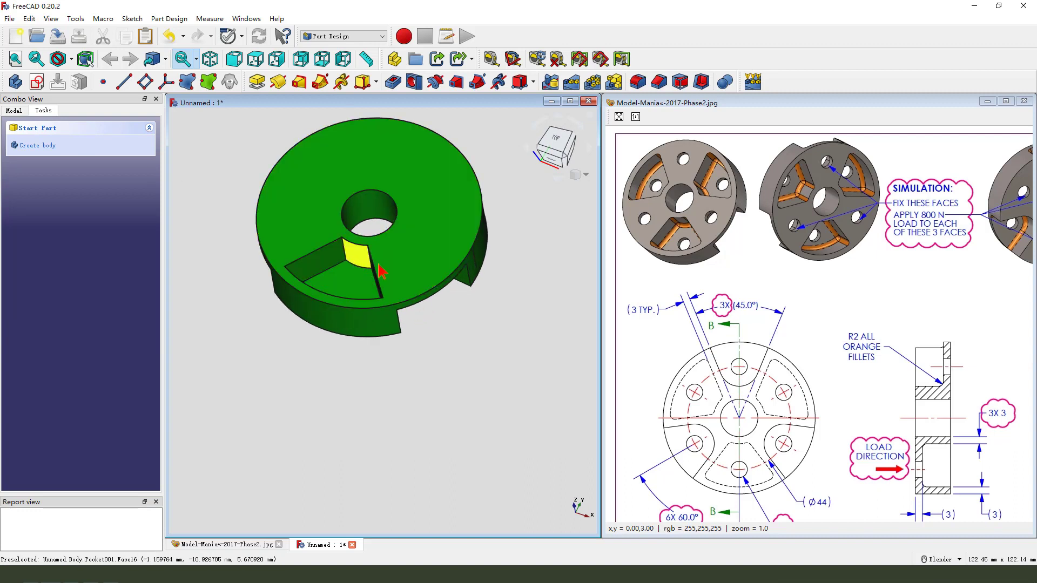
scroll(344, 255, up, 4)
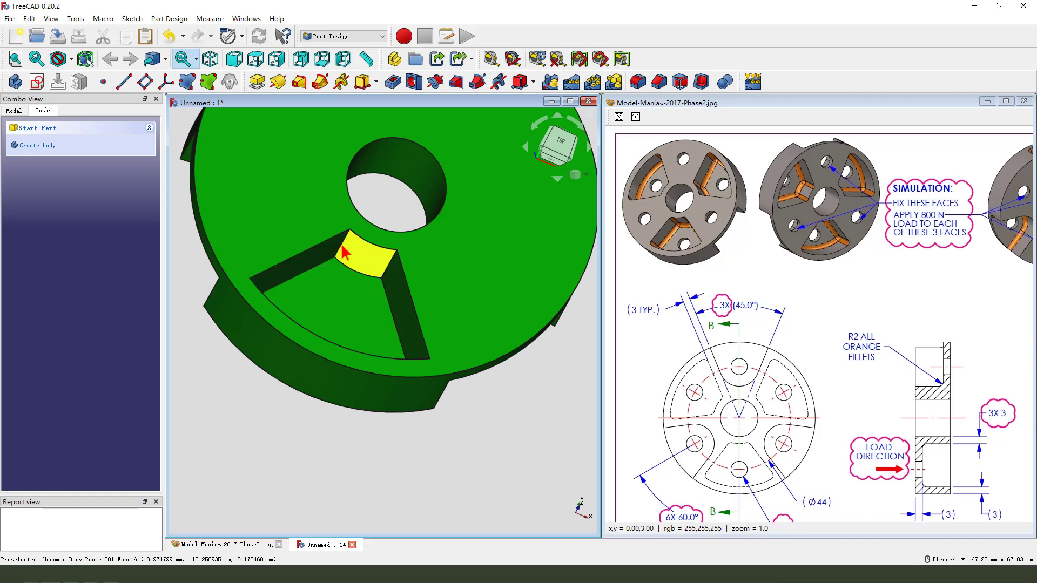
middle_drag(344, 255, 407, 273)
click(338, 256)
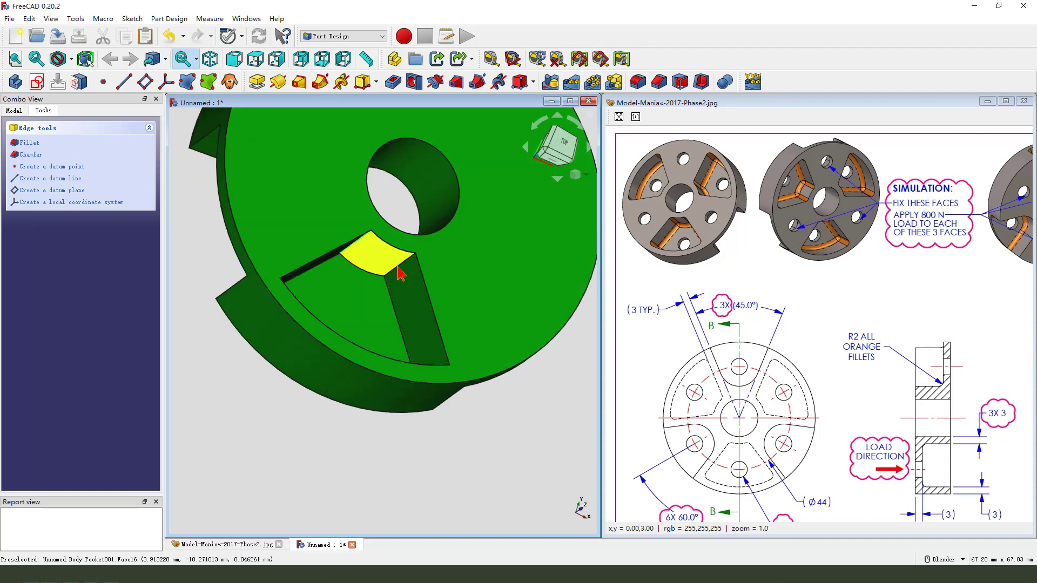
middle_drag(399, 274, 303, 341)
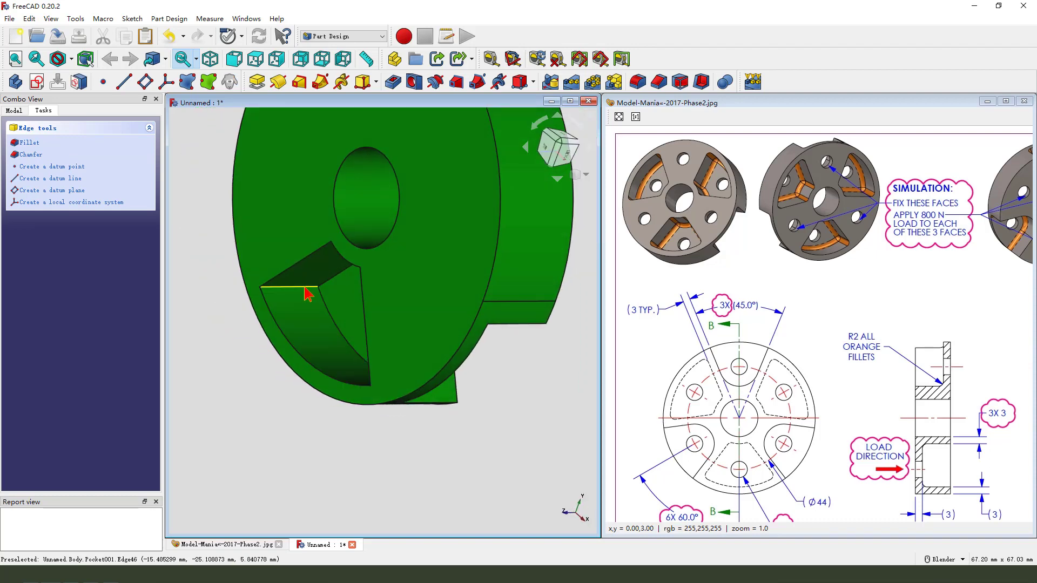
middle_drag(308, 297, 454, 378)
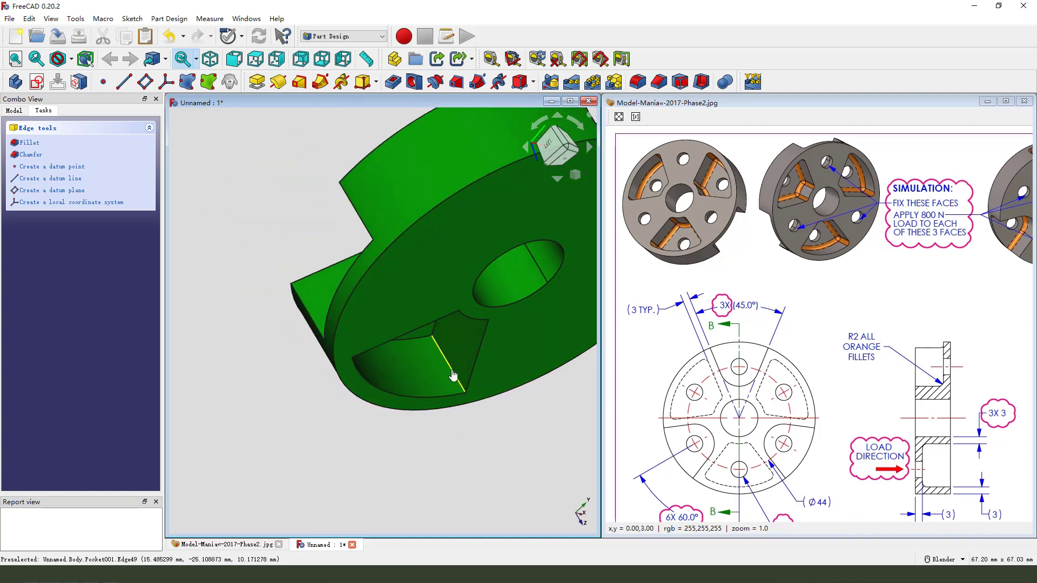
click(29, 142)
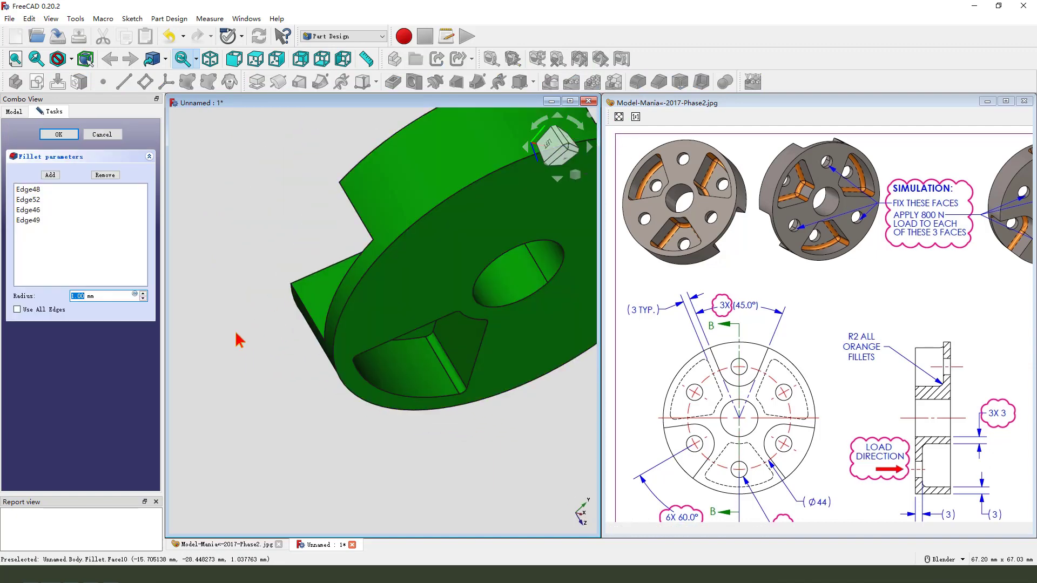
scroll(227, 338, down, 3)
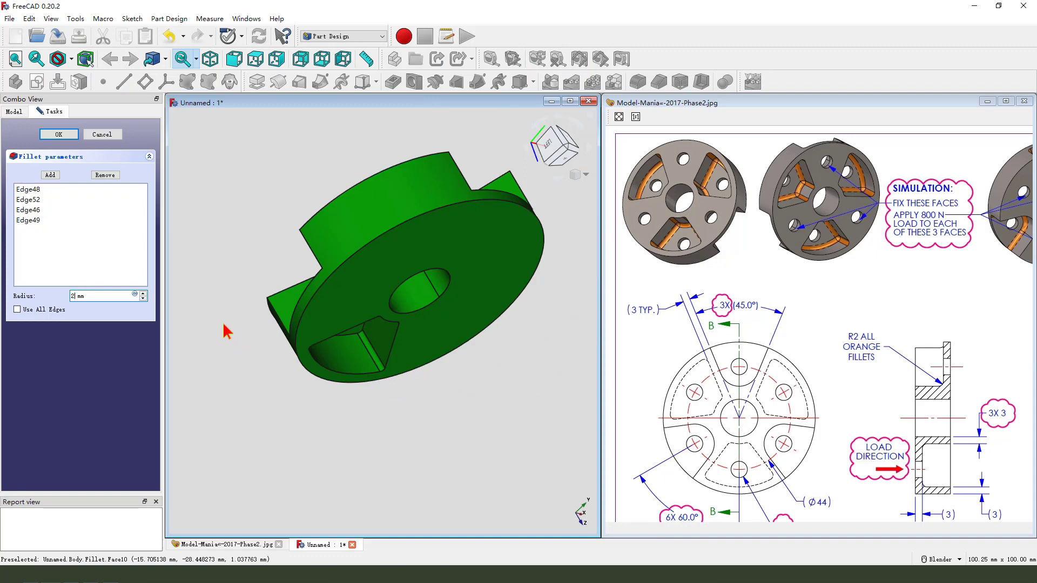
key(Return)
Step: Round the pocket's rim edge with a second 2 mm fillet, Fillet001
middle_drag(430, 341, 346, 340)
scroll(346, 339, up, 2)
click(331, 340)
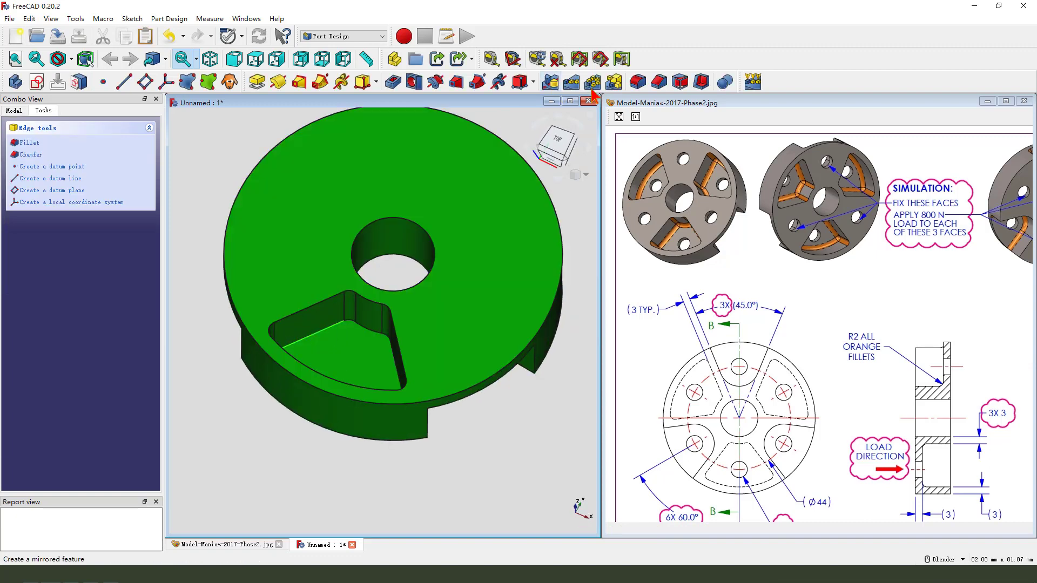
click(637, 82)
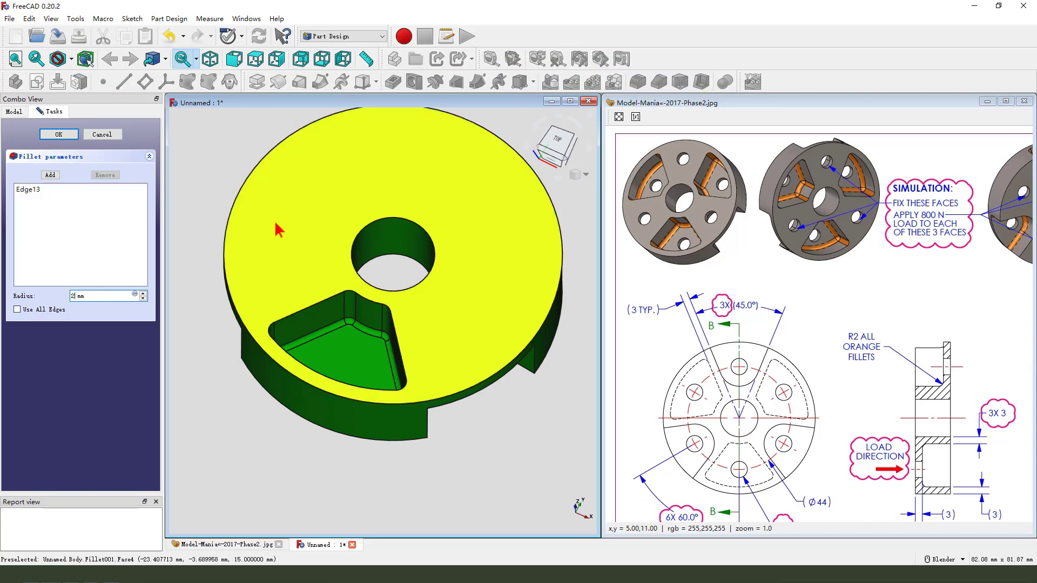
key(Return)
scroll(277, 230, down, 3)
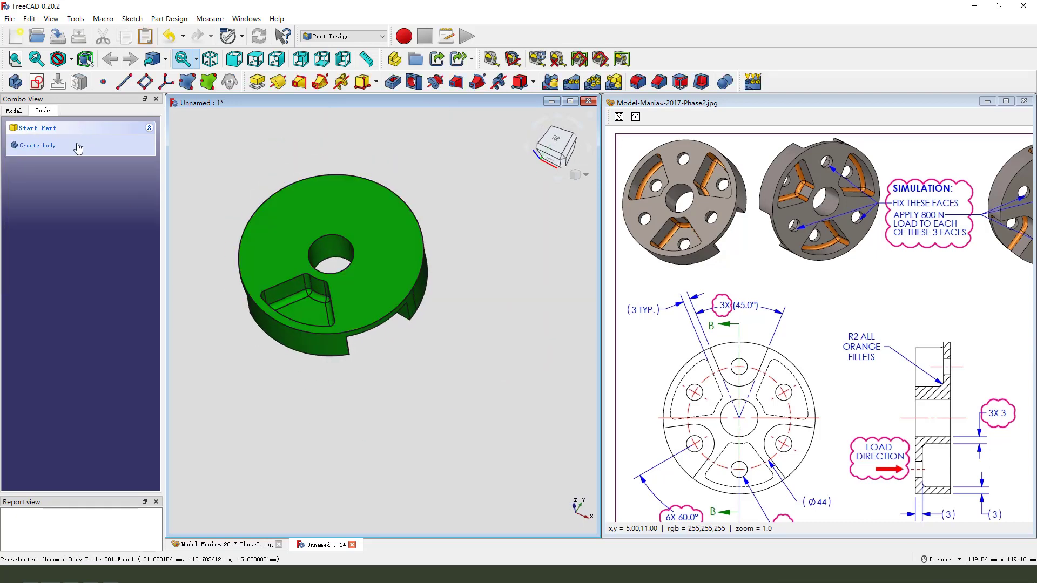
Step: Polar-pattern Pocket001, Fillet and Fillet001, adjusting the occurrence count before picking the axis
click(16, 110)
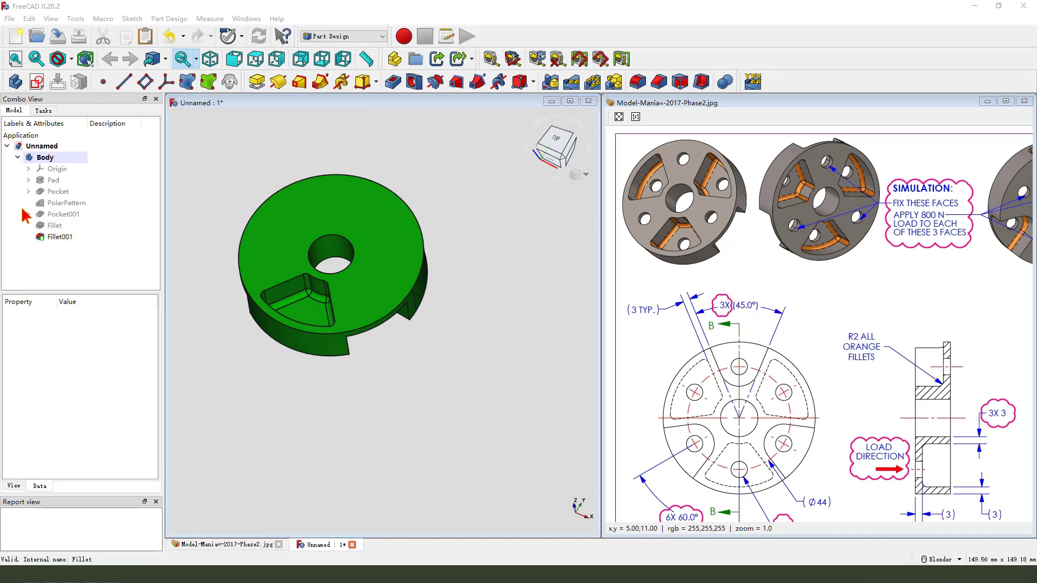
drag(21, 206, 105, 208)
mouse_move(103, 251)
mouse_down()
mouse_move(30, 245)
mouse_move(18, 223)
mouse_up()
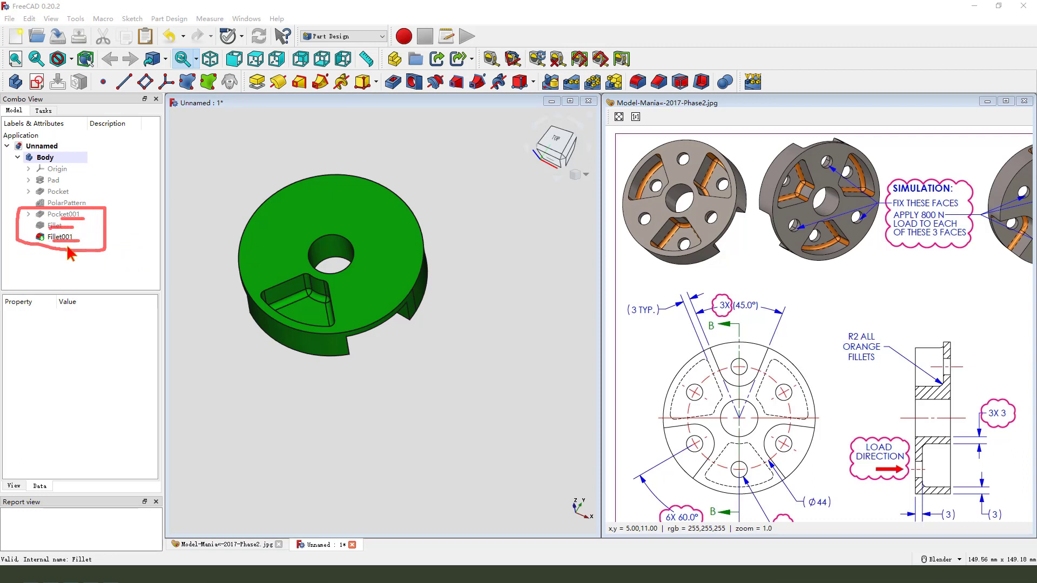
key(Escape)
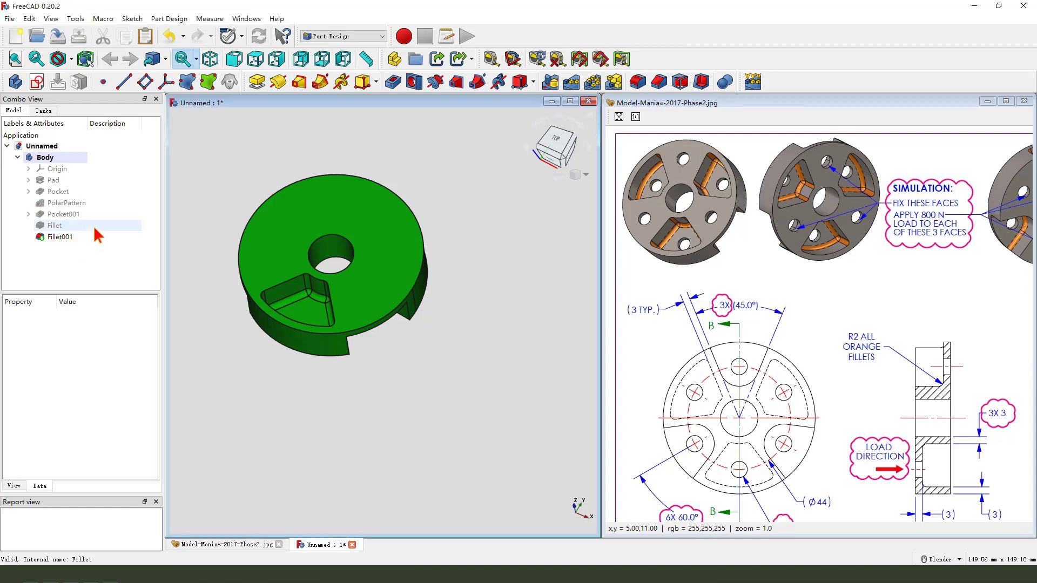
click(63, 215)
shift+click(61, 237)
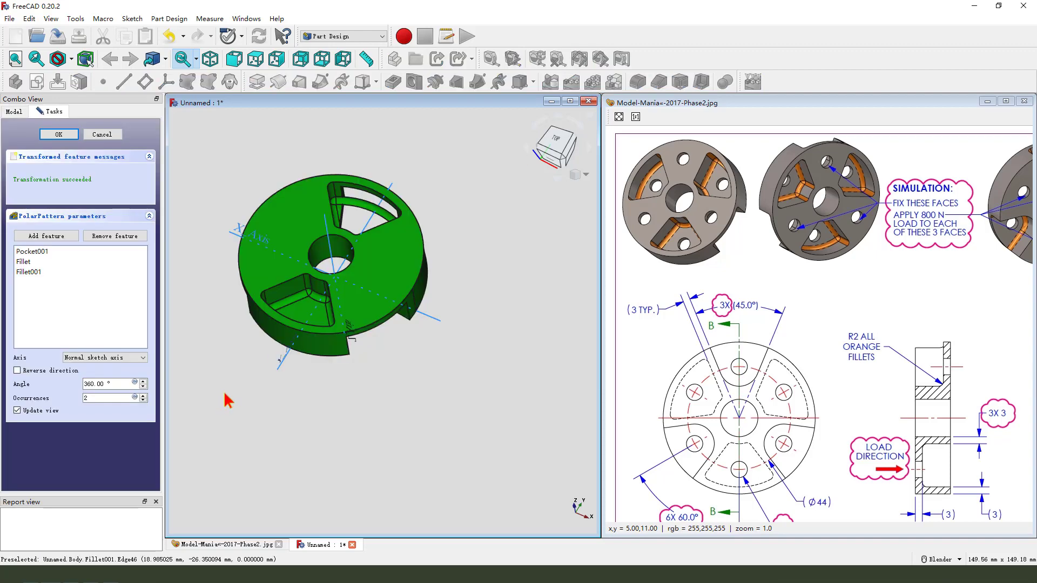
double_click(106, 397)
text(2)
click(118, 358)
Step: Pattern about the Base Z axis, finish PolarPattern001, and orbit to view the three pockets
click(112, 399)
click(58, 134)
middle_drag(426, 371, 465, 405)
scroll(491, 417, down, 1)
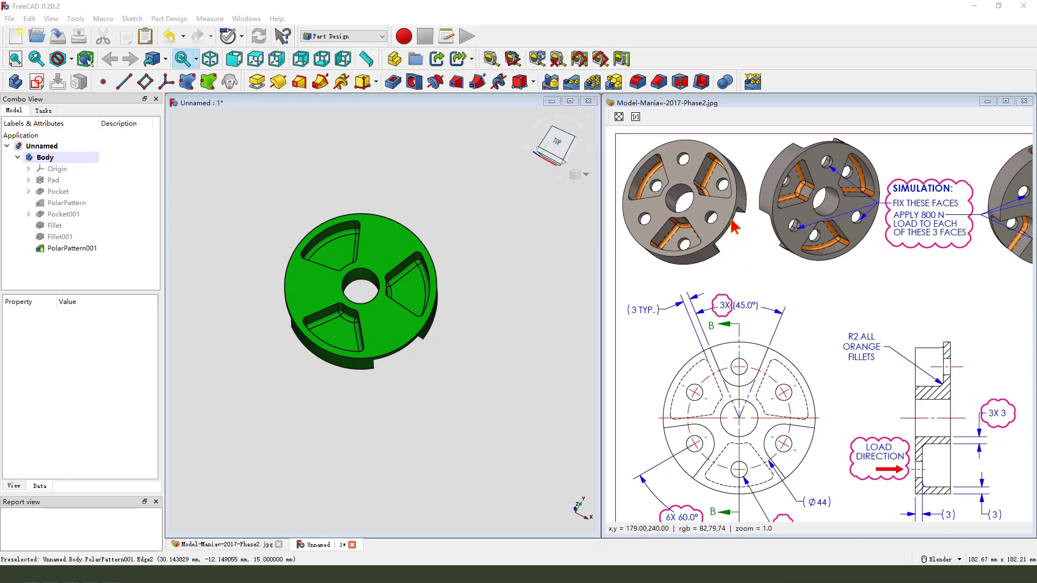
drag(733, 372, 755, 367)
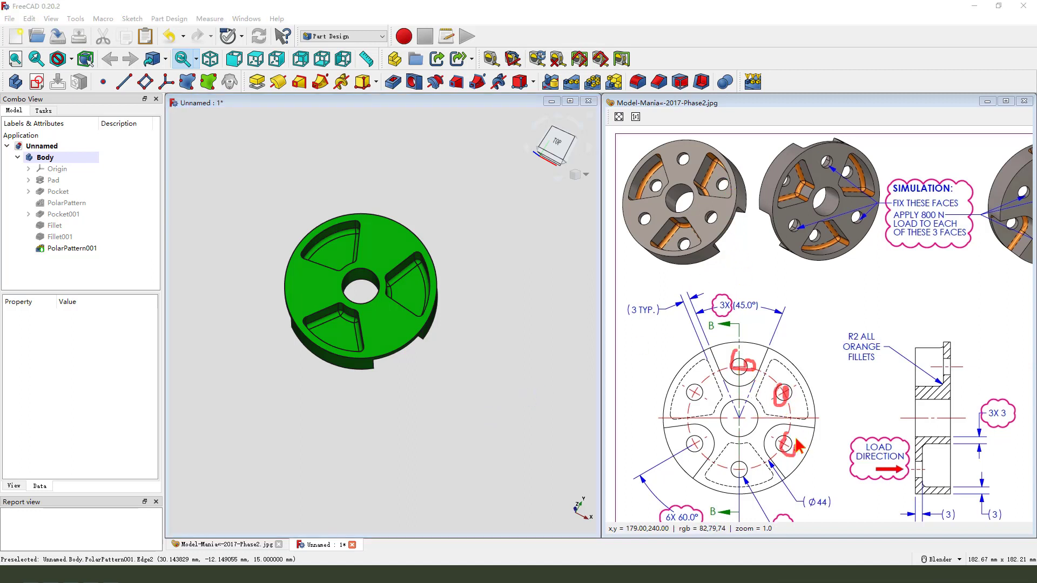
drag(697, 437, 682, 449)
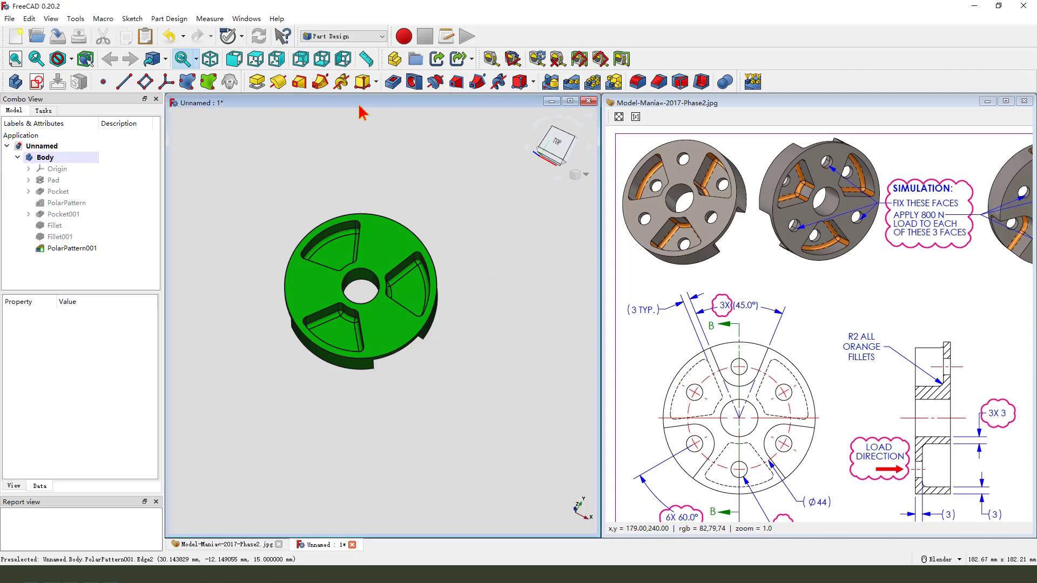
Step: Start a sketch on the XY plane with section view and draw a circle on the vertical axis
click(37, 81)
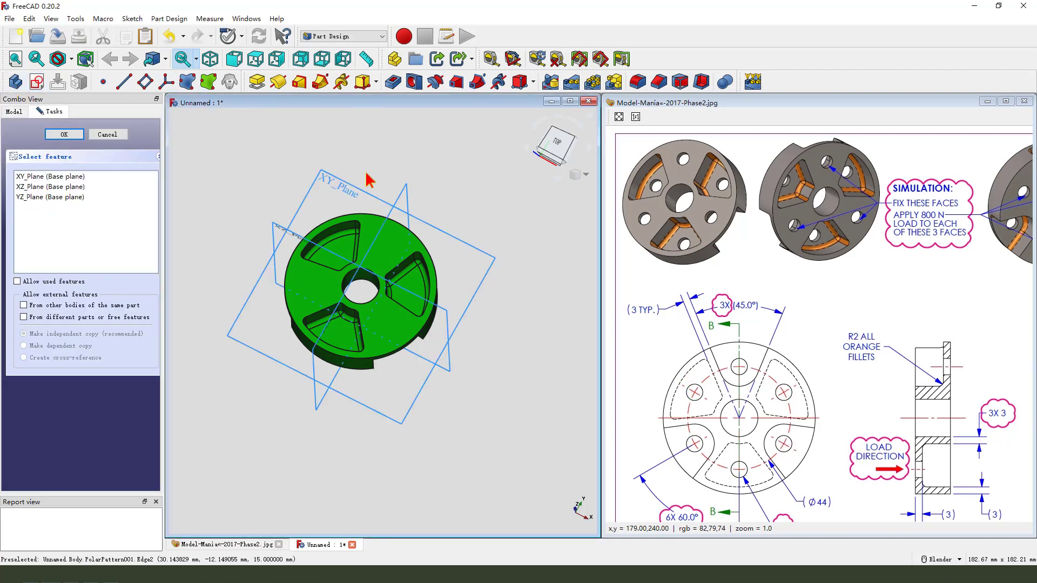
click(341, 186)
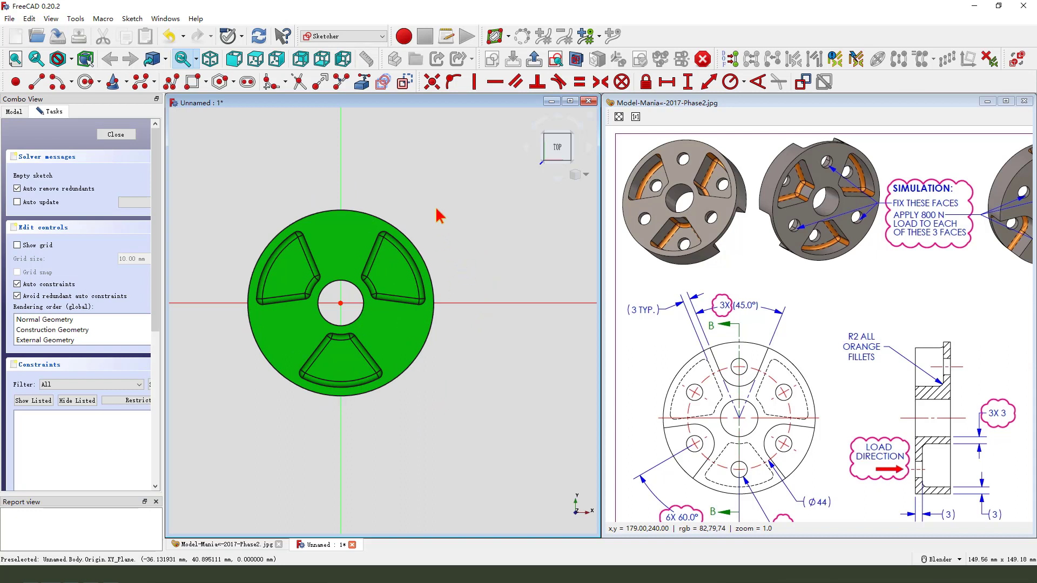
scroll(438, 211, down, 1)
click(576, 58)
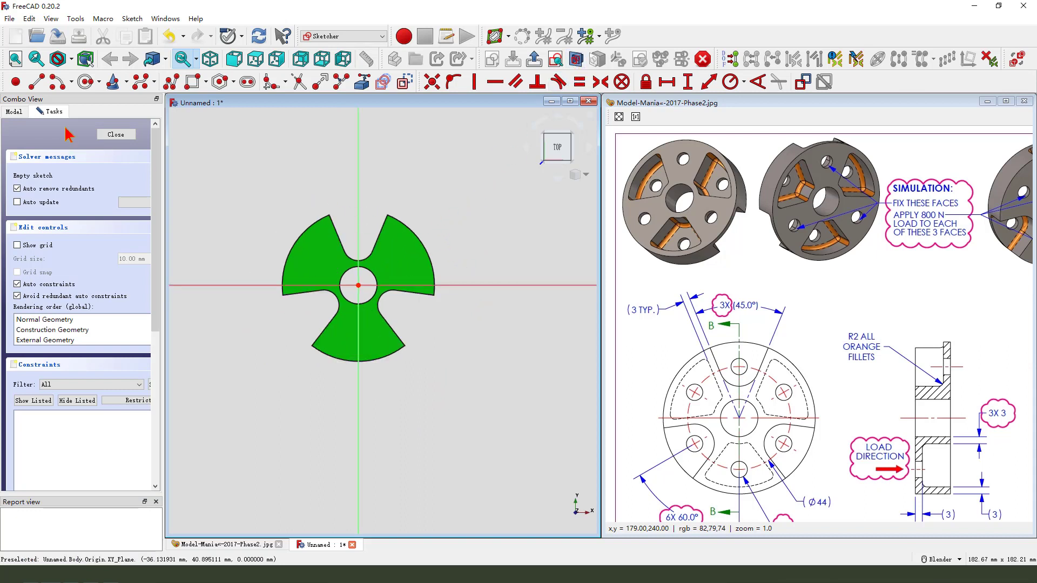
click(85, 82)
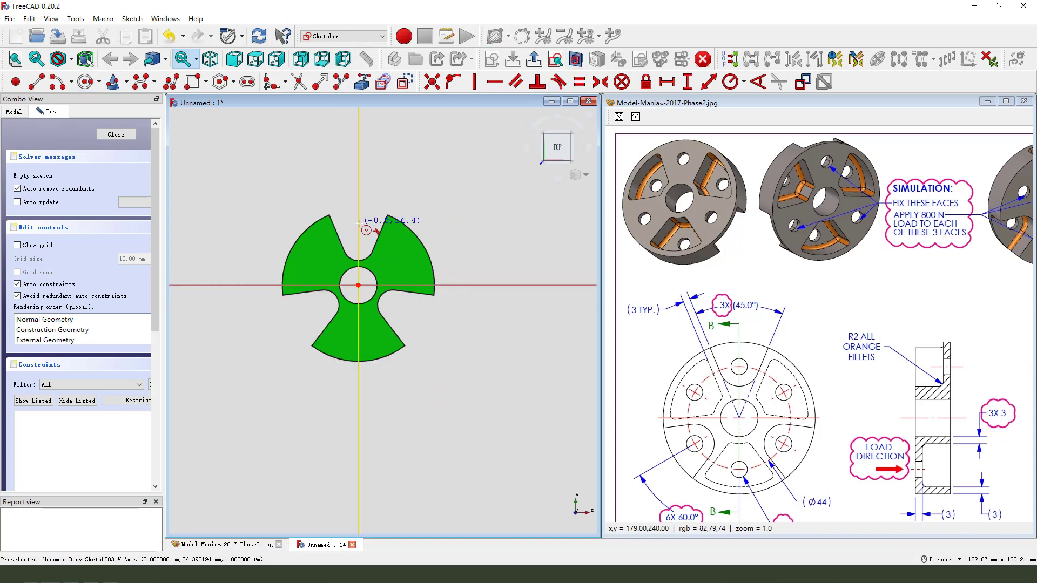
click(358, 223)
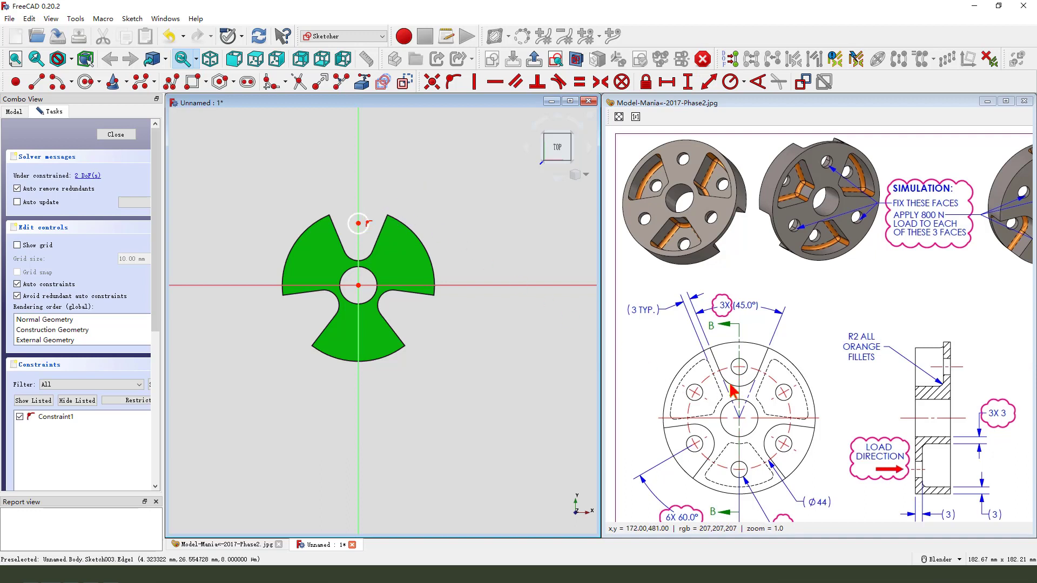
scroll(816, 489, down, 2)
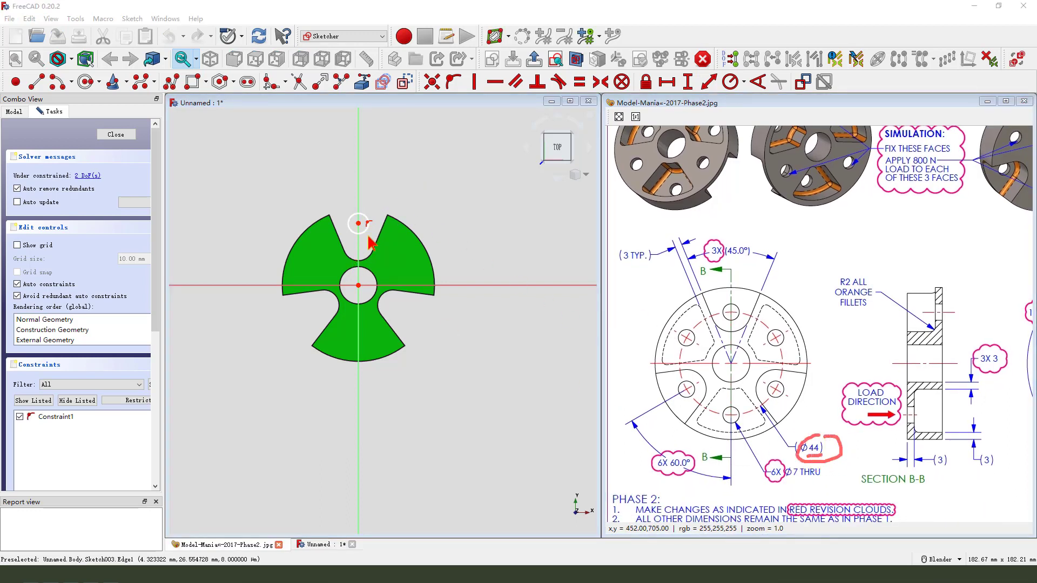
Step: Constrain the circle centre 22 mm above the origin and its diameter to 7 mm
click(358, 223)
click(358, 285)
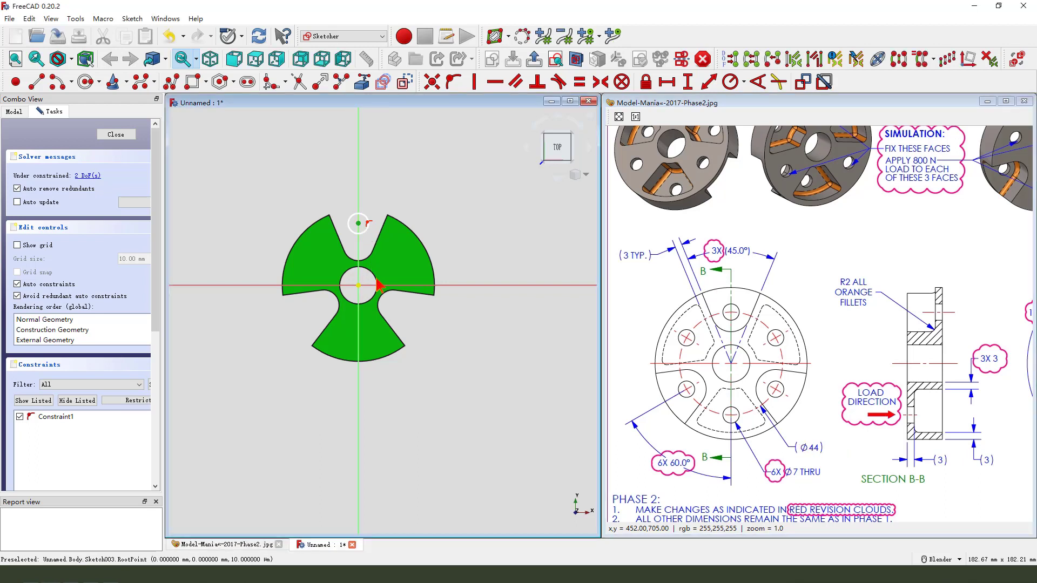
click(688, 82)
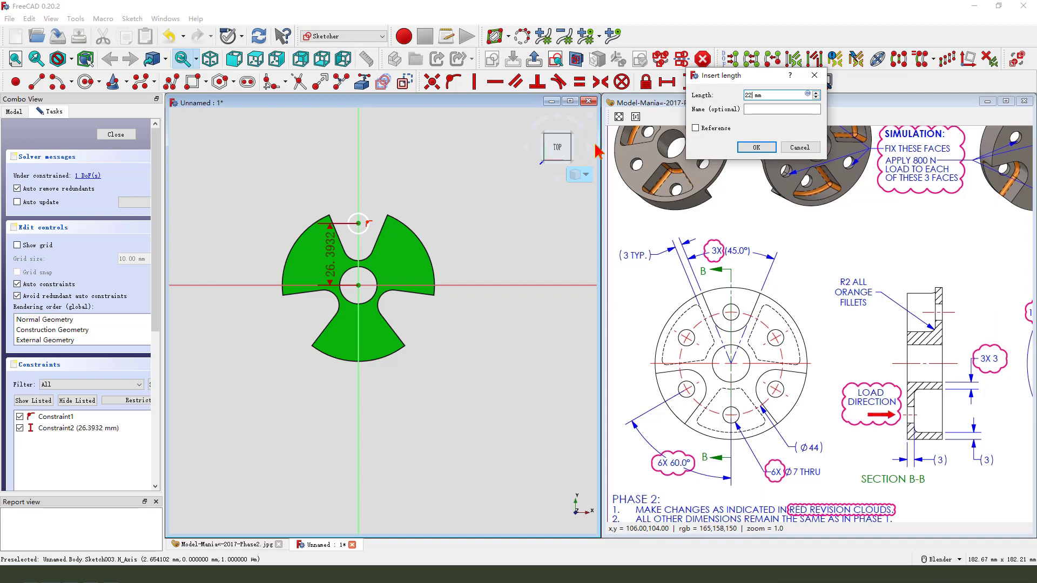
text(22)
click(755, 148)
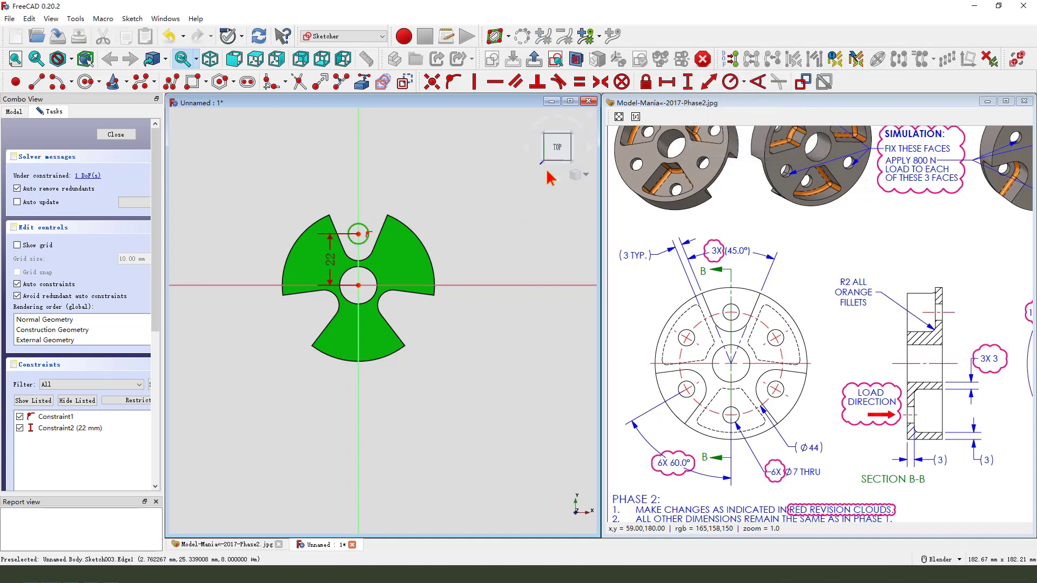
click(745, 84)
click(766, 112)
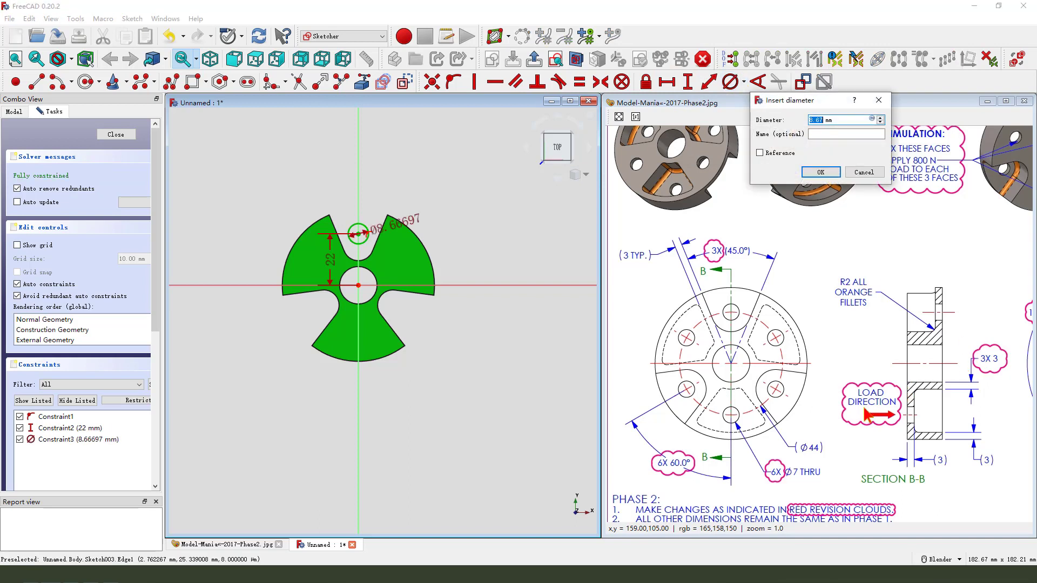
text(7)
key(Return)
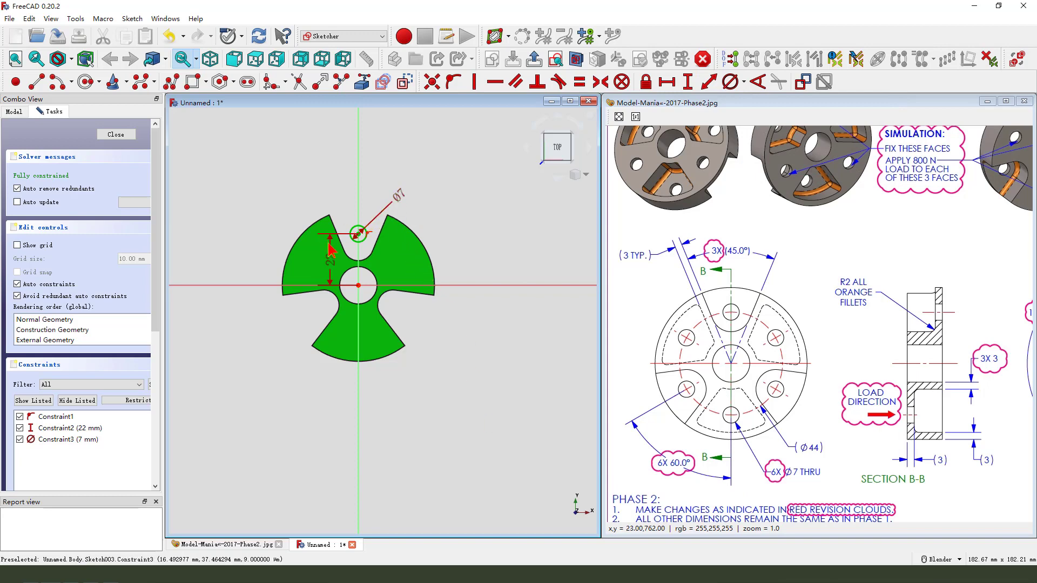
drag(331, 259, 248, 253)
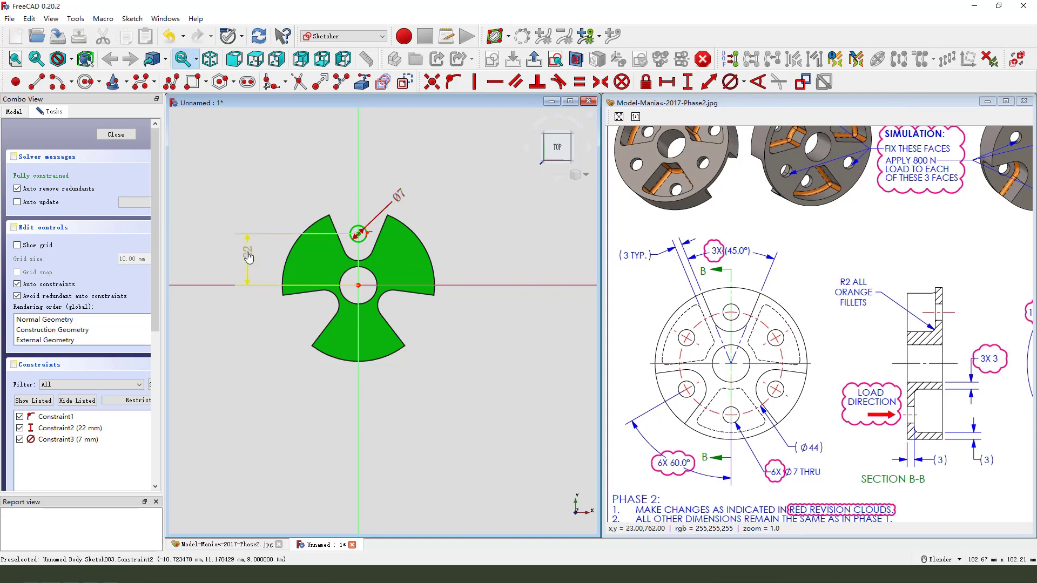
Step: Cut the circle as a Through all pocket, symmetric to the sketch plane
click(534, 59)
middle_drag(473, 273, 472, 252)
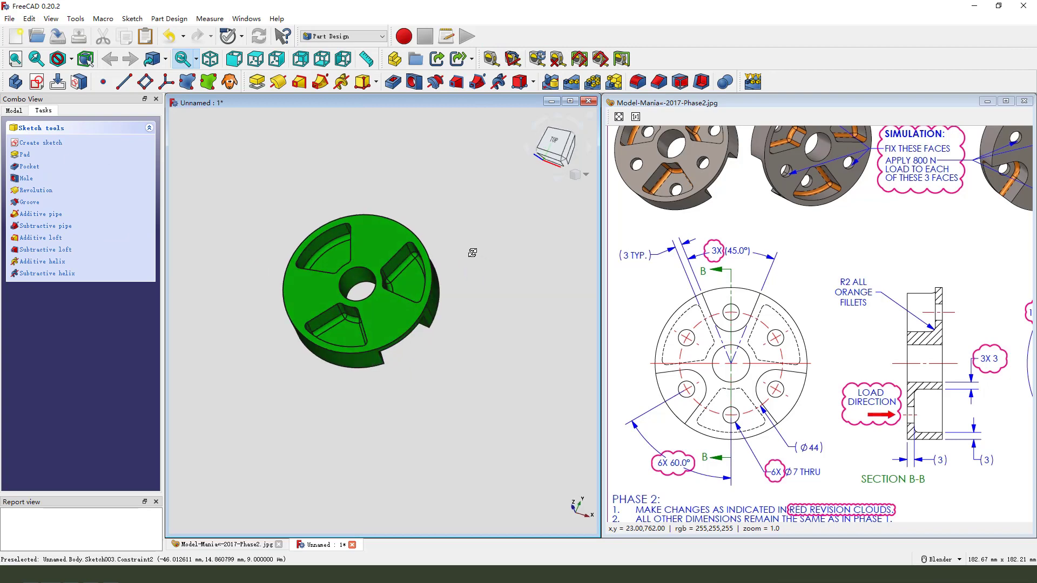
click(392, 82)
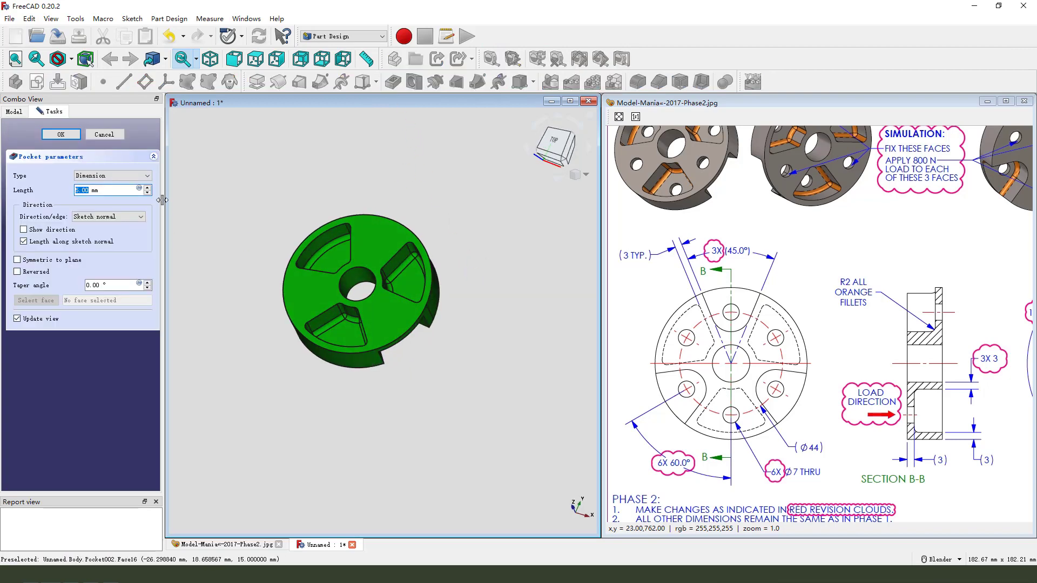
click(107, 179)
click(108, 191)
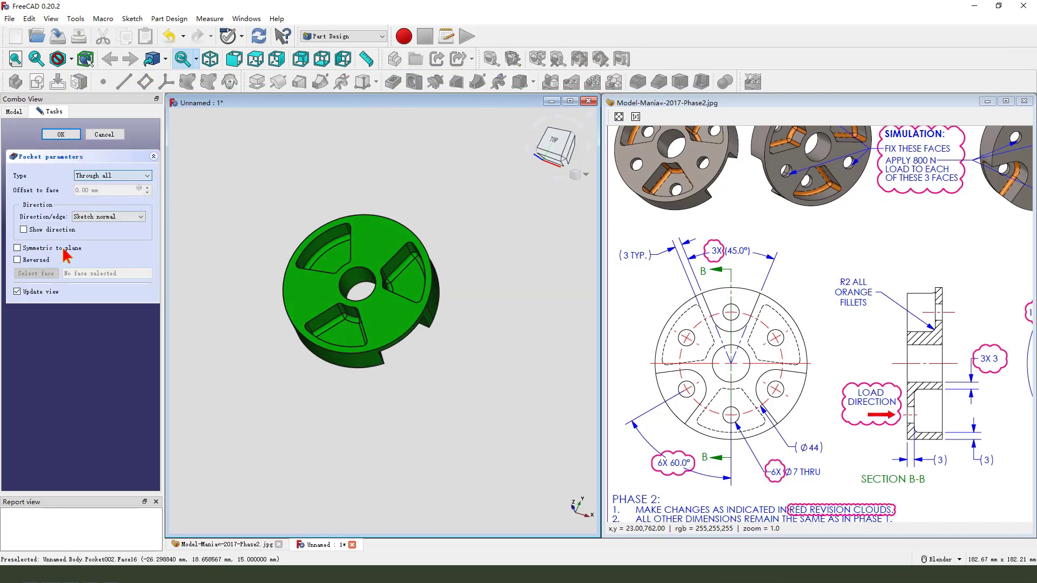
click(16, 248)
mouse_move(428, 365)
middle_down()
mouse_move(402, 364)
mouse_move(432, 372)
middle_up()
click(70, 134)
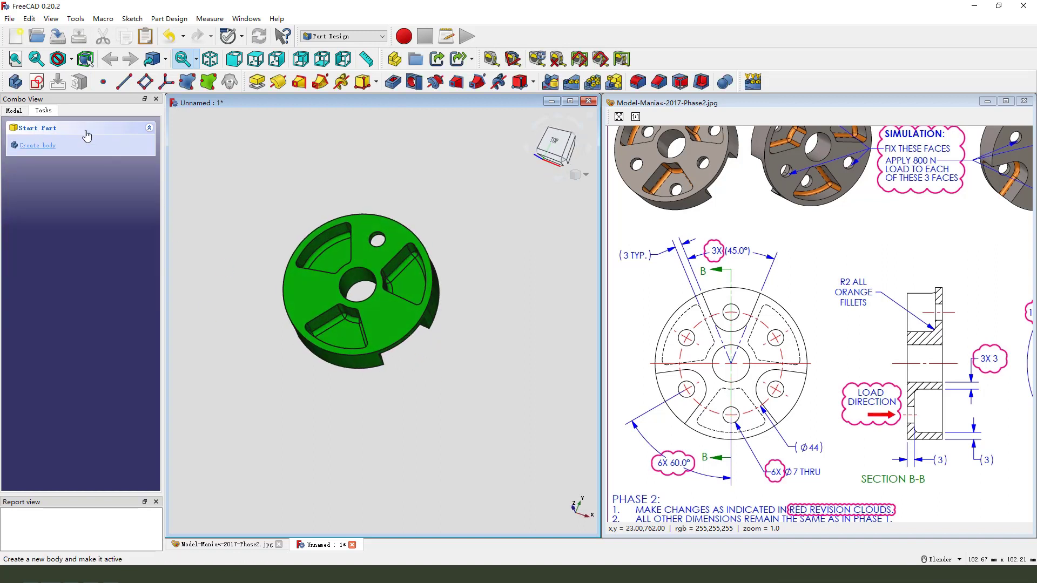
Step: Polar-pattern Pocket002 six times about the Base Z axis and view from the bottom
click(14, 110)
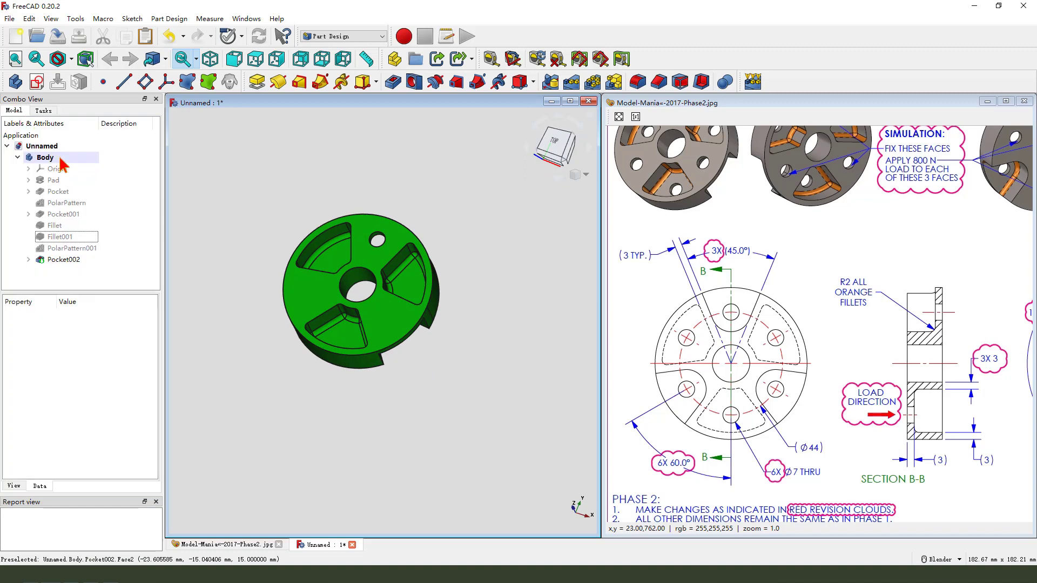
click(68, 261)
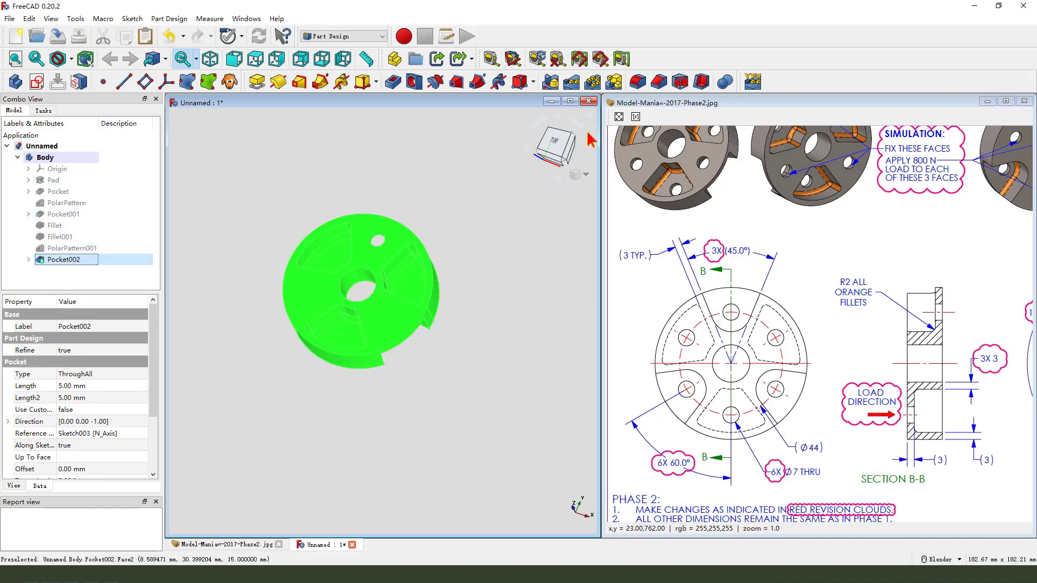
click(591, 83)
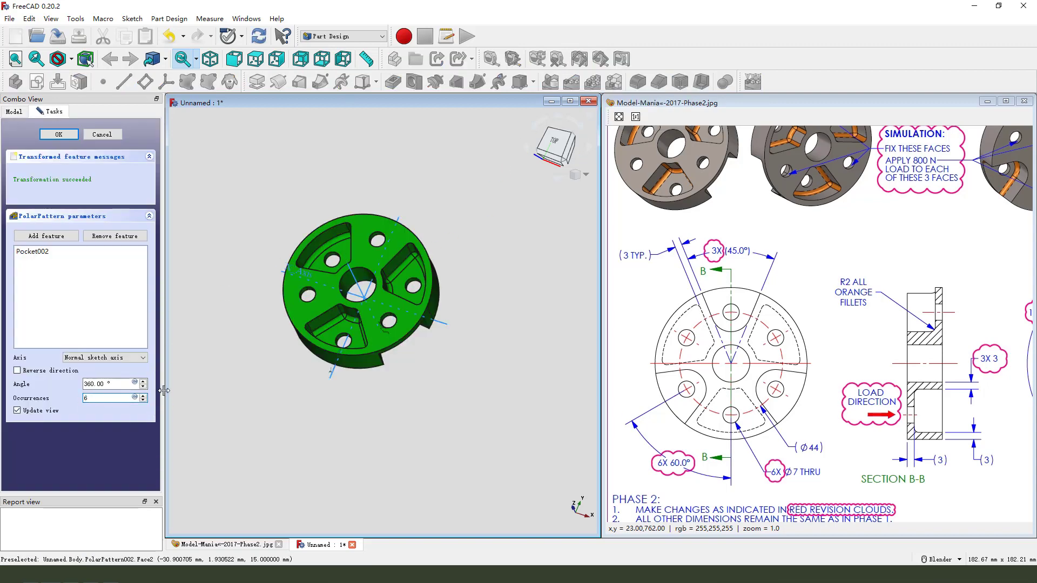
click(105, 357)
click(108, 399)
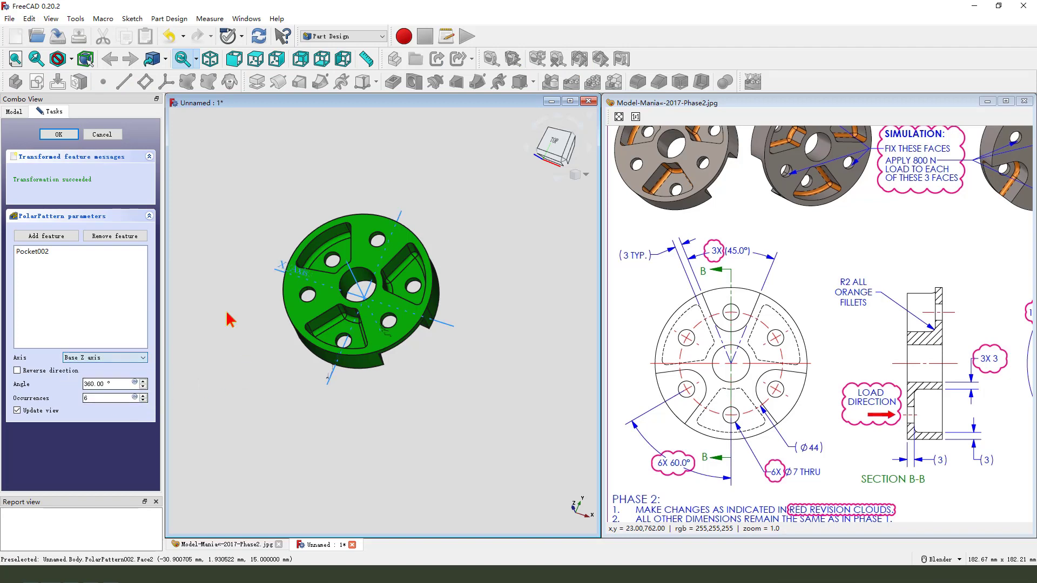
click(59, 134)
key(5)
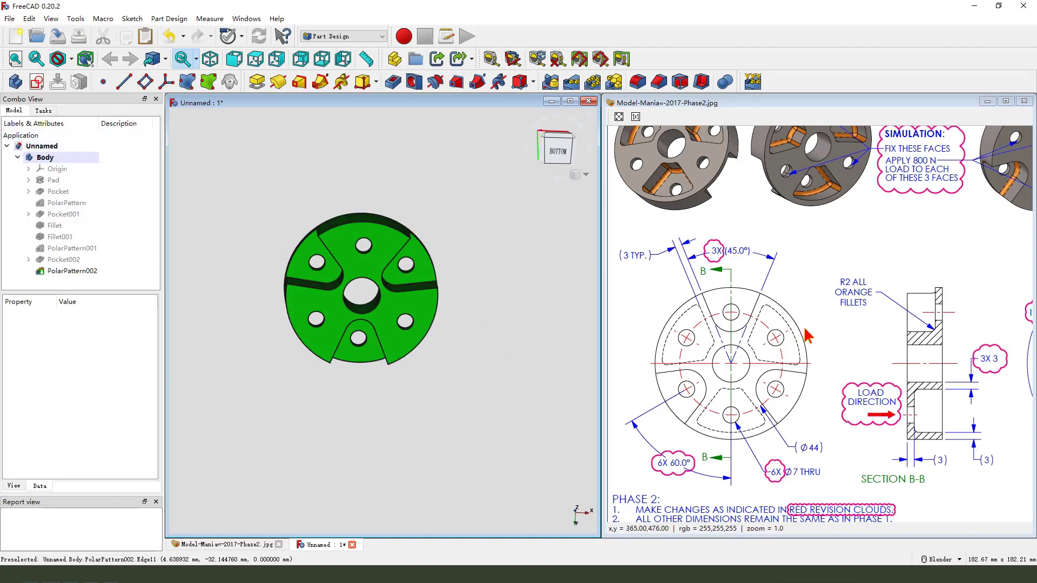
Step: Maximize the 3D model window and fit the part in an isometric view
drag(837, 326, 787, 404)
click(358, 430)
key(0)
click(570, 101)
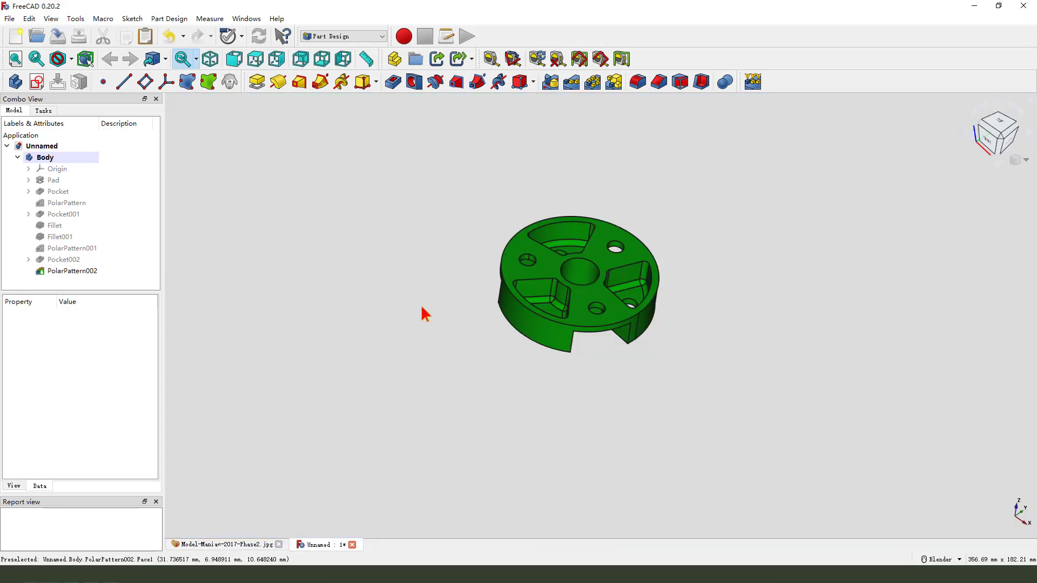
scroll(723, 292, up, 3)
middle_drag(722, 292, 521, 232)
scroll(525, 257, up, 3)
key(0)
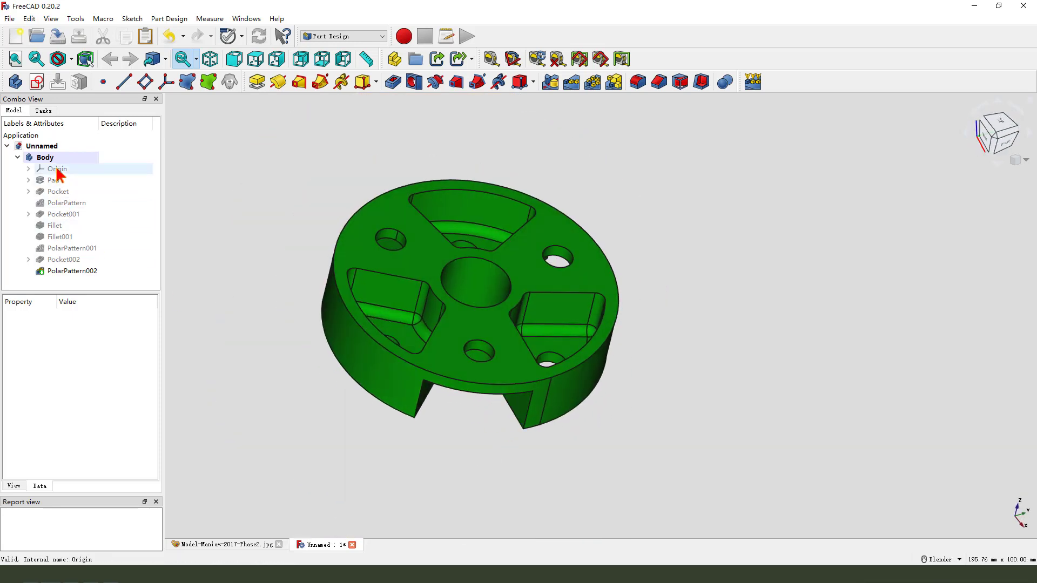
Step: Set the Body's shape colour to yellow in Appearance and orbit to inspect the pockets
click(59, 157)
right_click(62, 158)
click(117, 203)
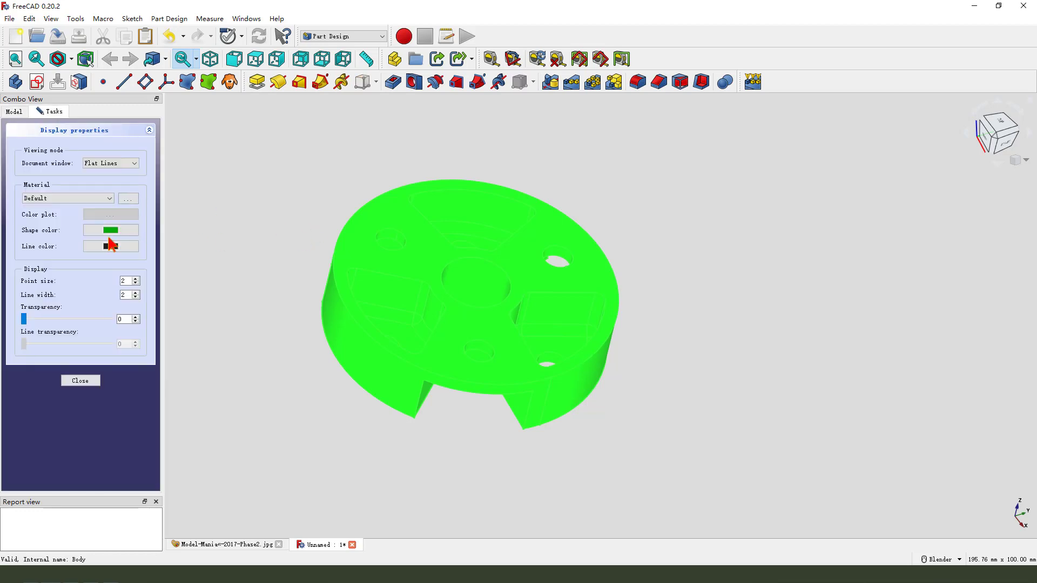
click(111, 230)
click(497, 246)
click(590, 382)
click(91, 382)
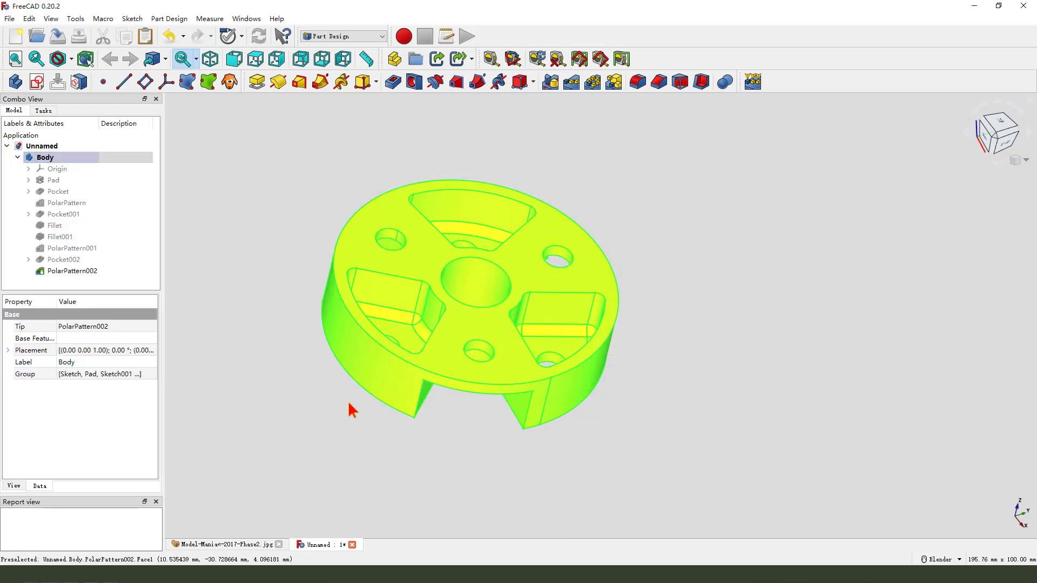
middle_drag(357, 411, 514, 434)
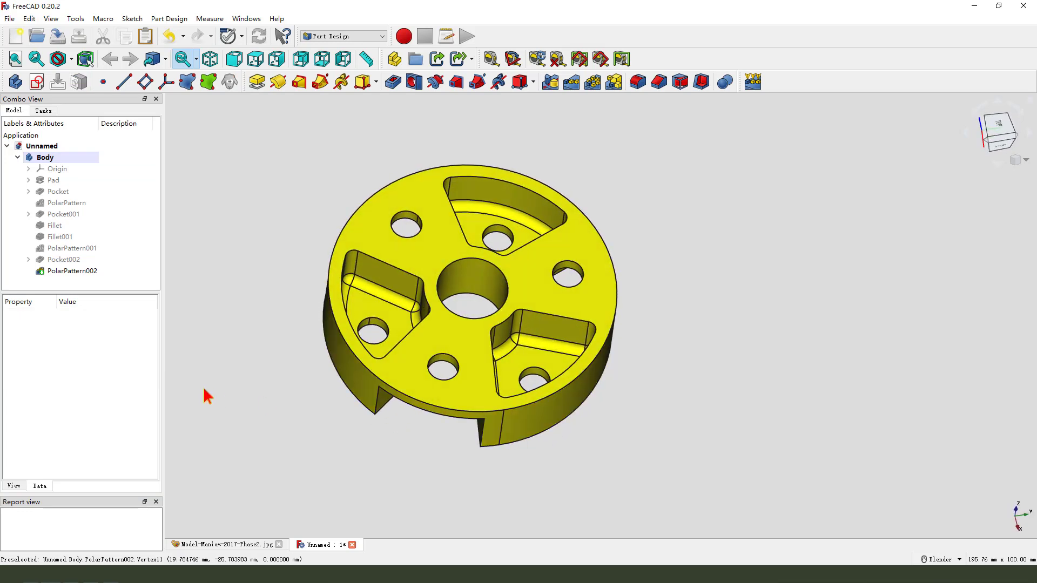
middle_drag(523, 354, 411, 319)
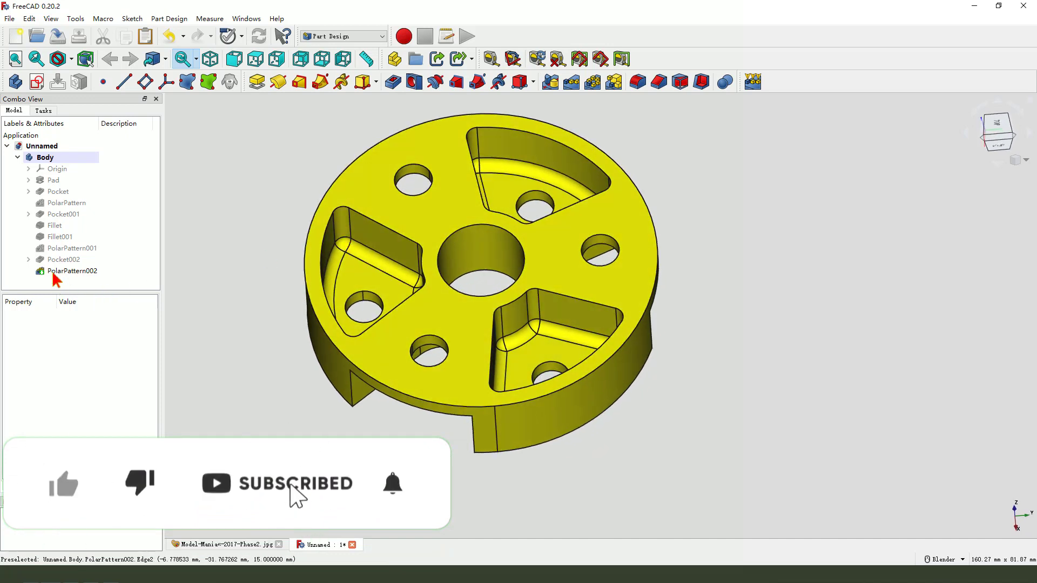
mouse_move(132, 239)
mouse_down()
mouse_move(106, 265)
mouse_move(104, 254)
mouse_move(120, 273)
mouse_up()
drag(31, 279, 70, 279)
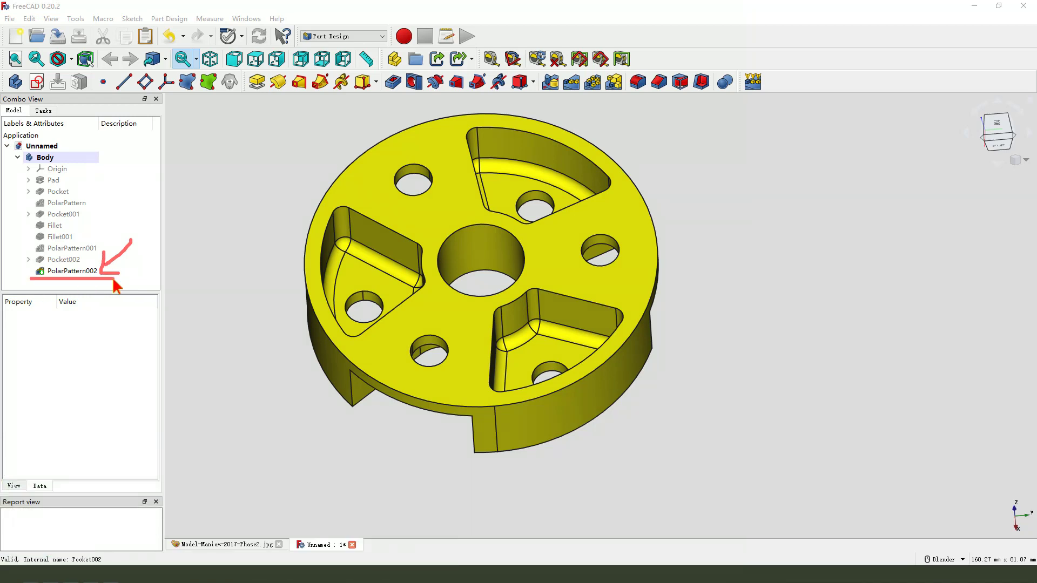
Step: Start Set colors on PolarPattern002 and pick the back pocket's vertical wall and fillet faces
click(69, 271)
right_click(69, 272)
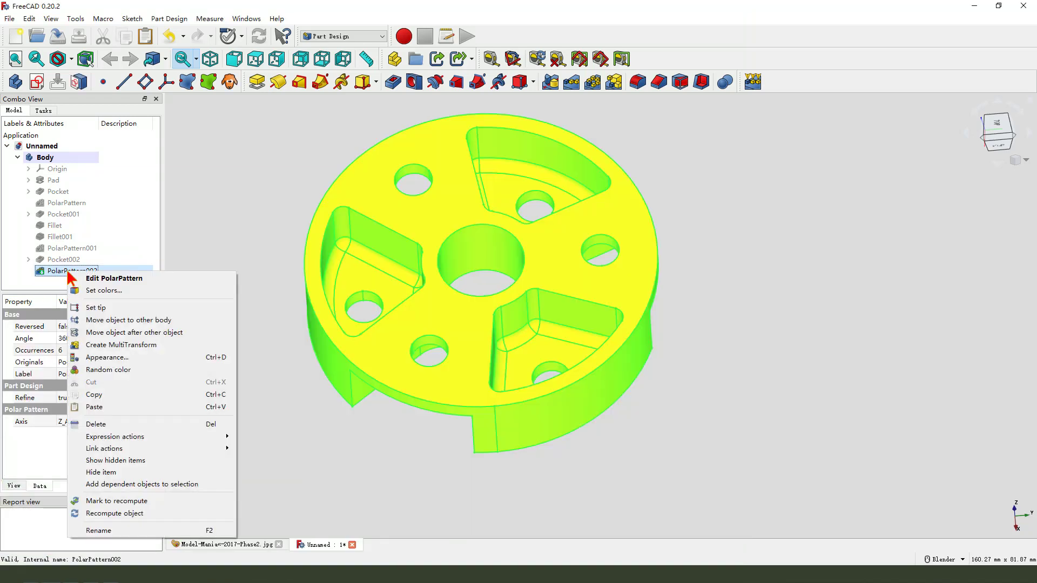
click(102, 291)
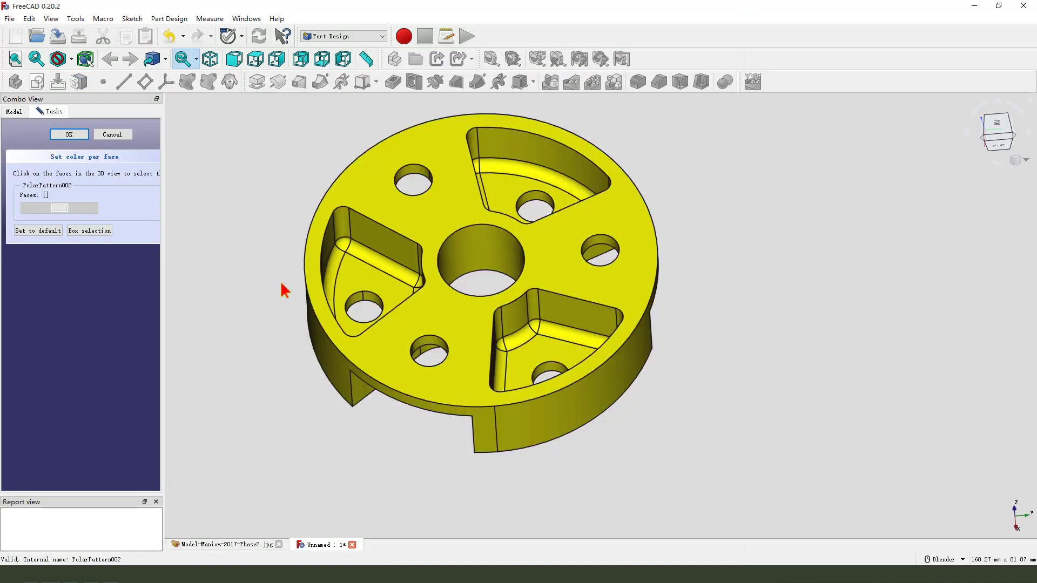
click(366, 263)
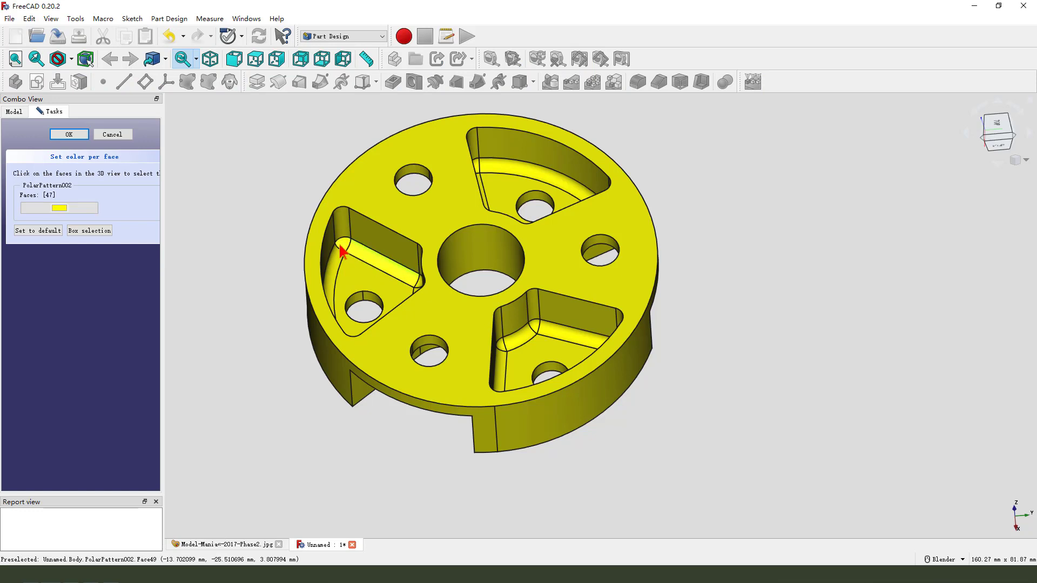
click(341, 239)
click(336, 266)
click(368, 281)
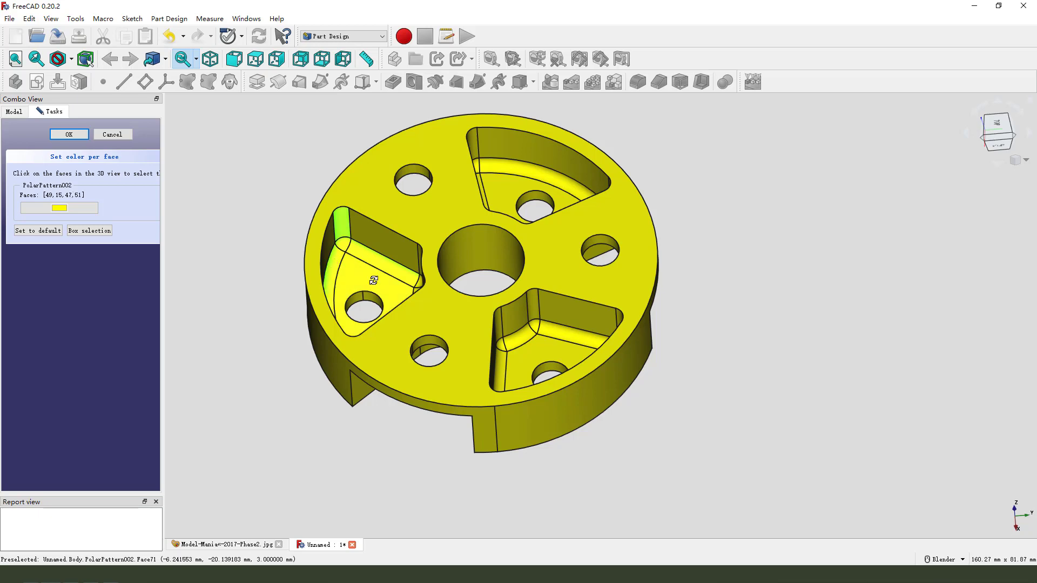
middle_drag(370, 282, 436, 368)
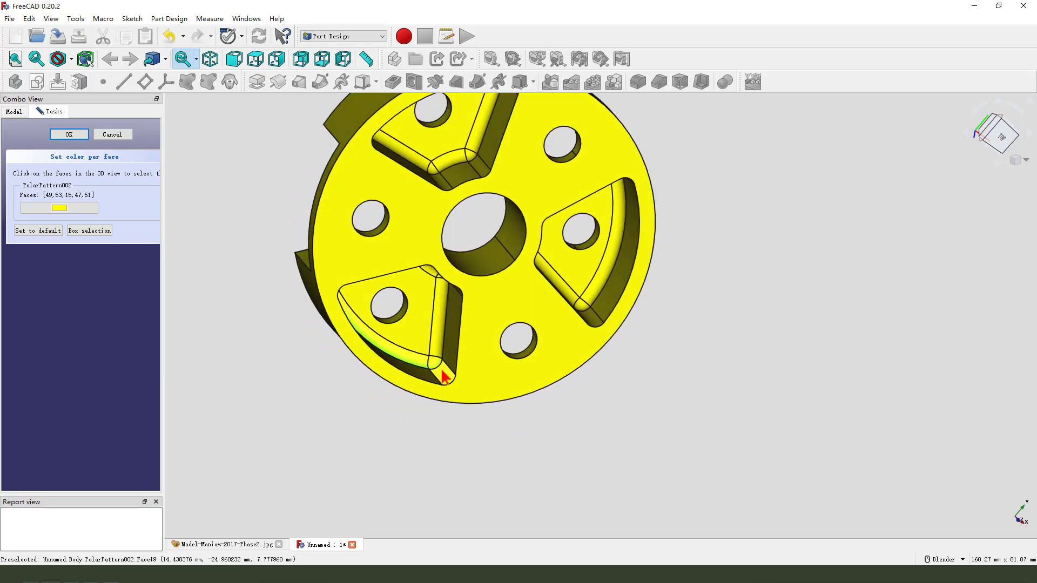
middle_drag(445, 341, 470, 292)
scroll(452, 296, up, 5)
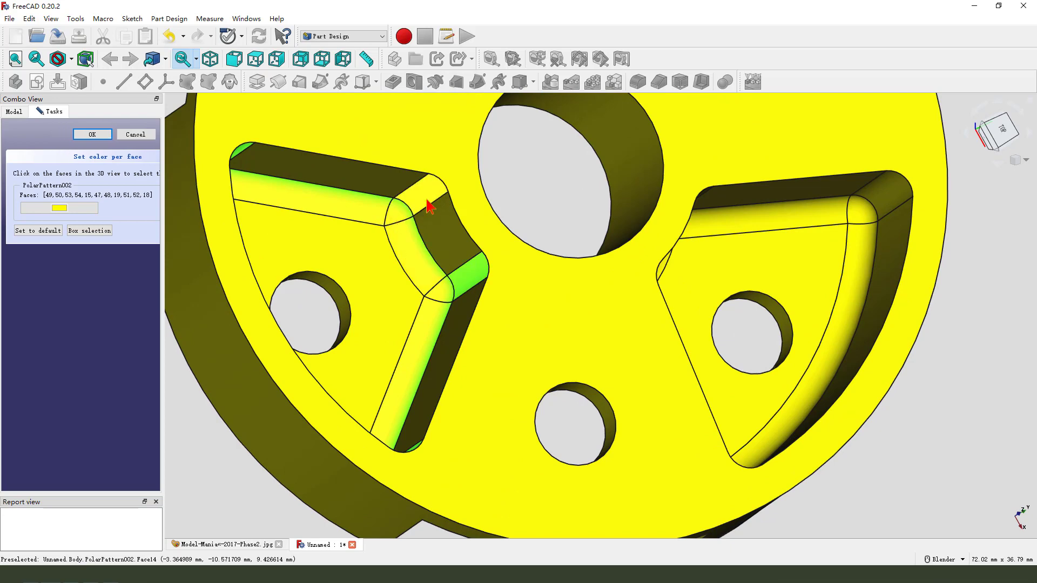
scroll(429, 209, down, 3)
Step: Colour the picked pocket faces red and confirm, then view the result obliquely
click(64, 210)
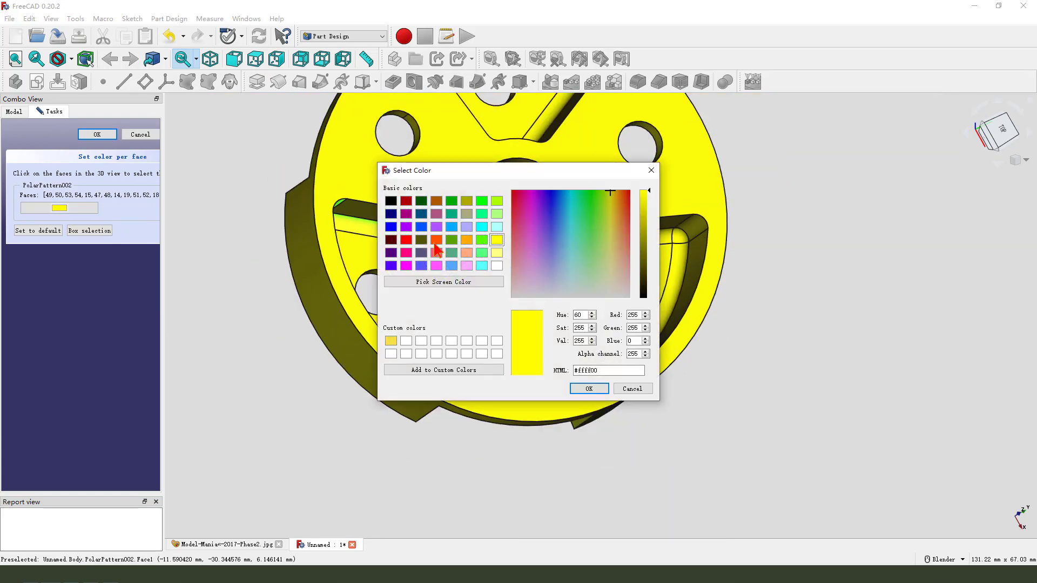
click(588, 389)
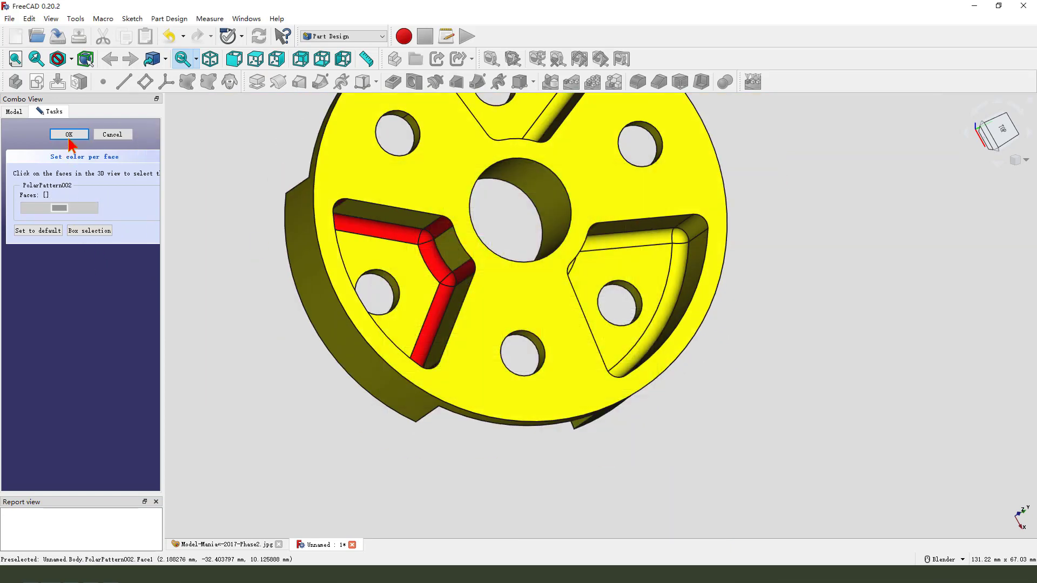
click(69, 134)
scroll(405, 336, down, 3)
middle_drag(370, 364, 363, 313)
scroll(503, 342, up, 2)
scroll(514, 388, down, 3)
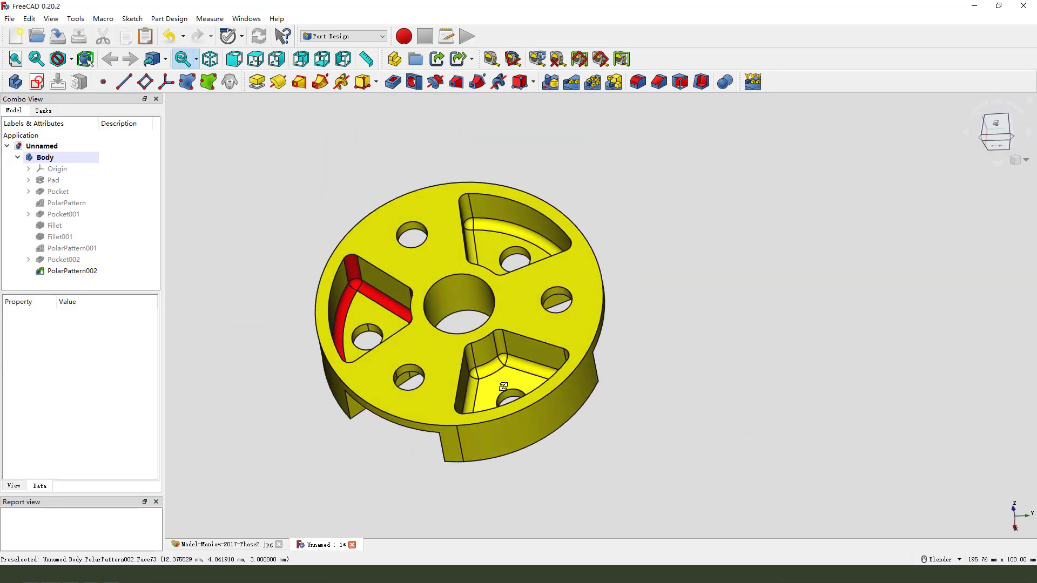